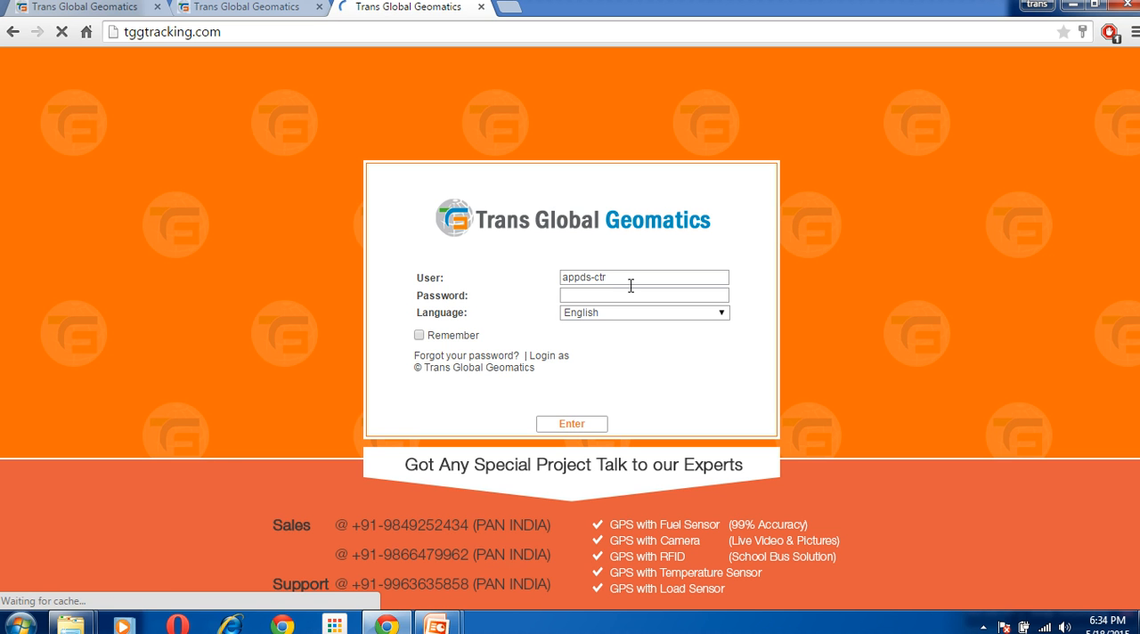
Clear the prefilled user name from the login form
left_click_drag(630, 283, 447, 326)
key("BackSpace")
left_click(599, 241)
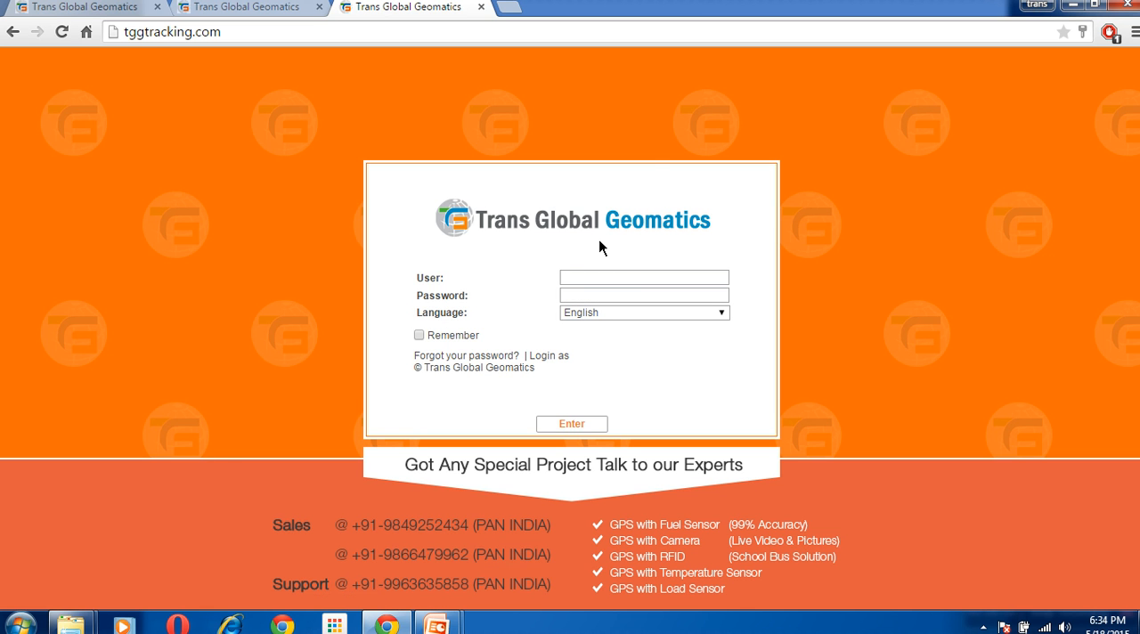
Switch to the logged-in tracking session and remove the PAN 9030 track from the map
left_click(84, 7)
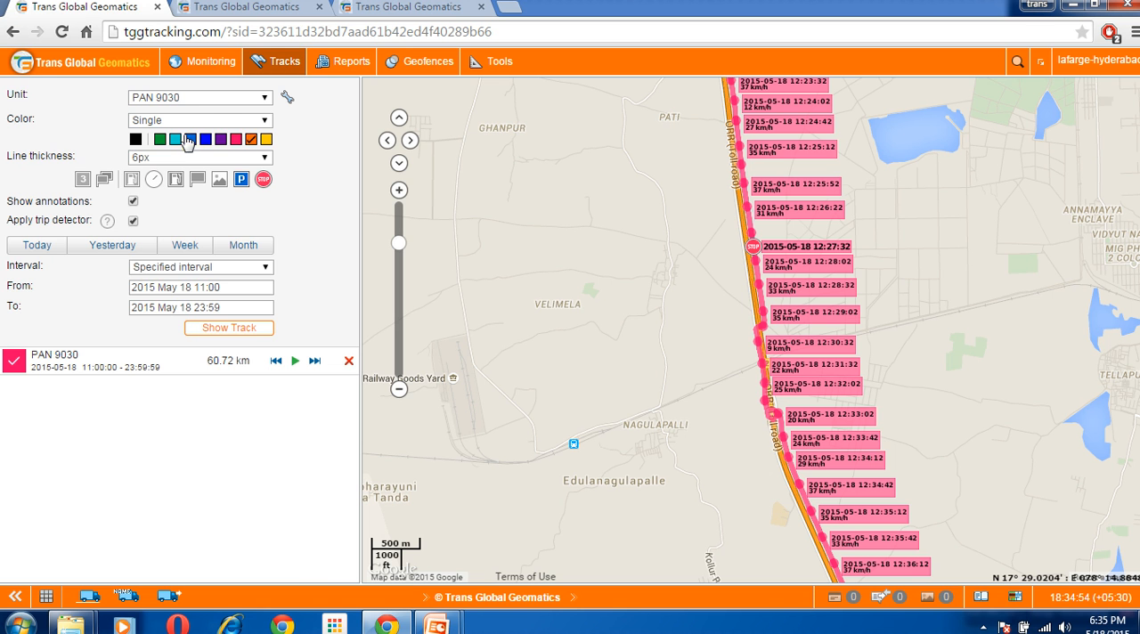
left_click(201, 64)
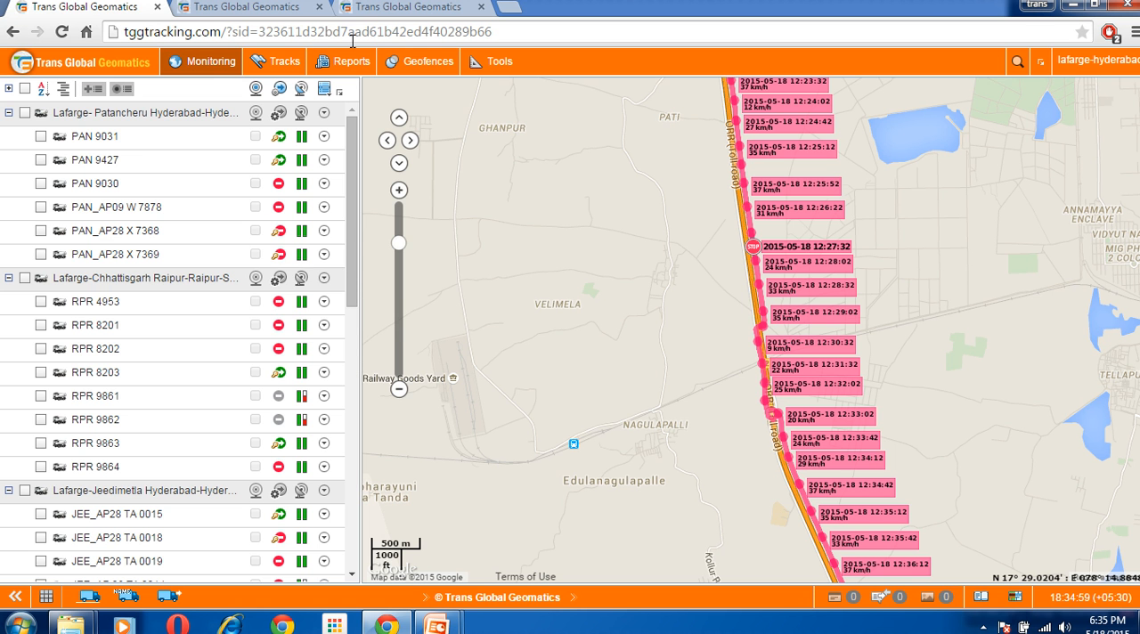
left_click(301, 68)
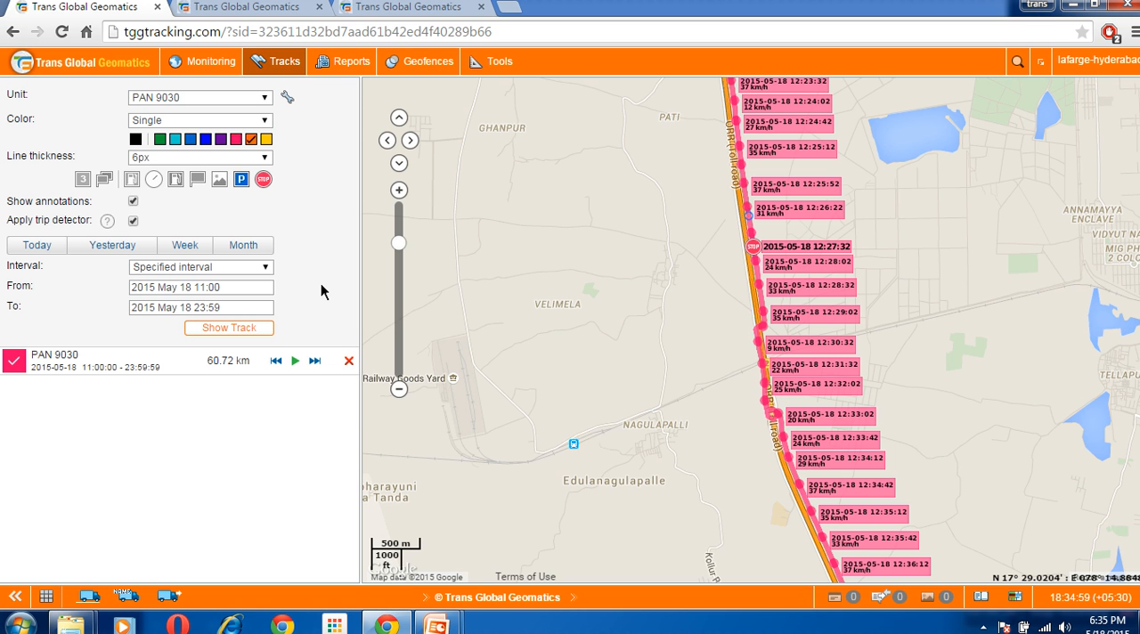
left_click(350, 365)
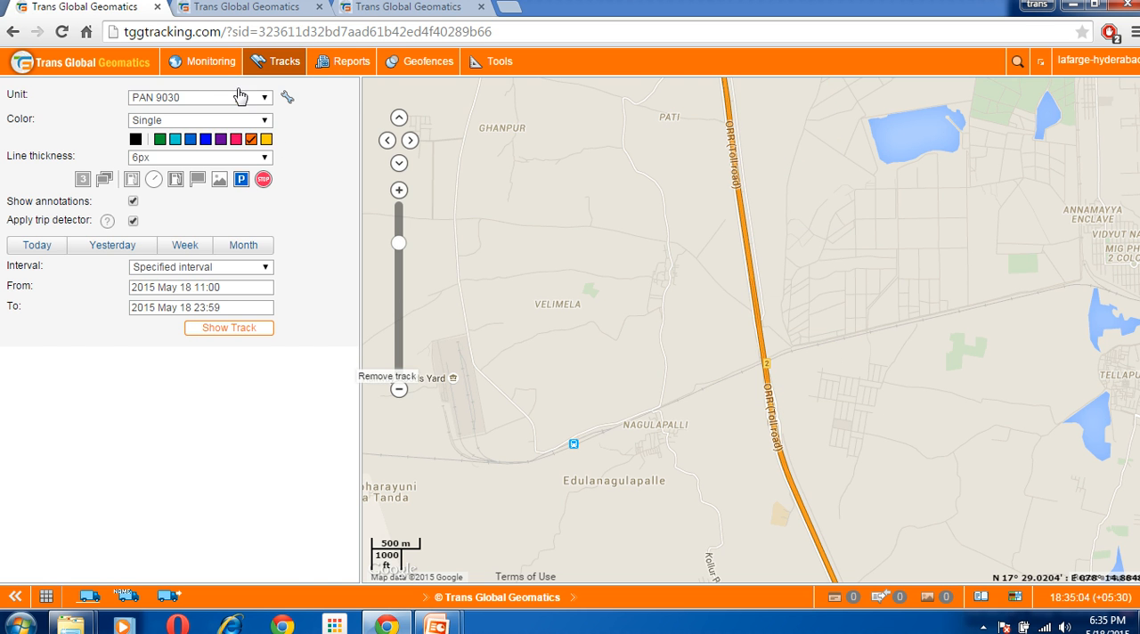
Show the monitoring list and look over the vehicle groups and their units
left_click(216, 68)
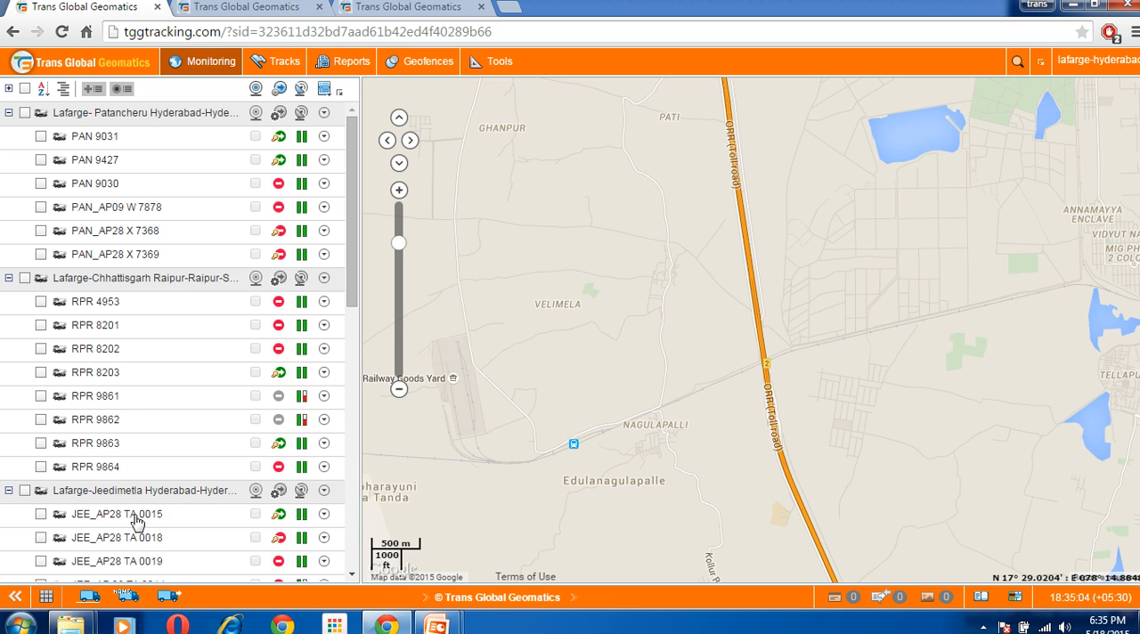
mouse_move(354, 241)
left_mouse_down()
mouse_move(362, 328)
mouse_move(361, 229)
left_mouse_up()
mouse_move(305, 123)
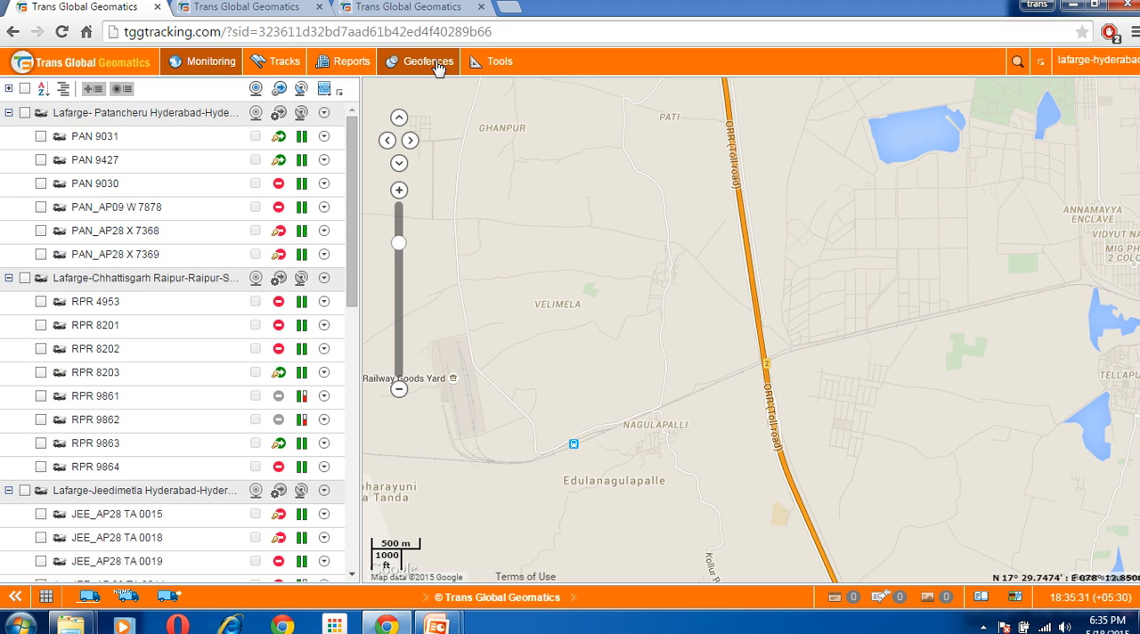
Display the geofences and locate Punjagutta, Hyderabad, Telangana, India with the address search, using Google as the address source
left_click(438, 68)
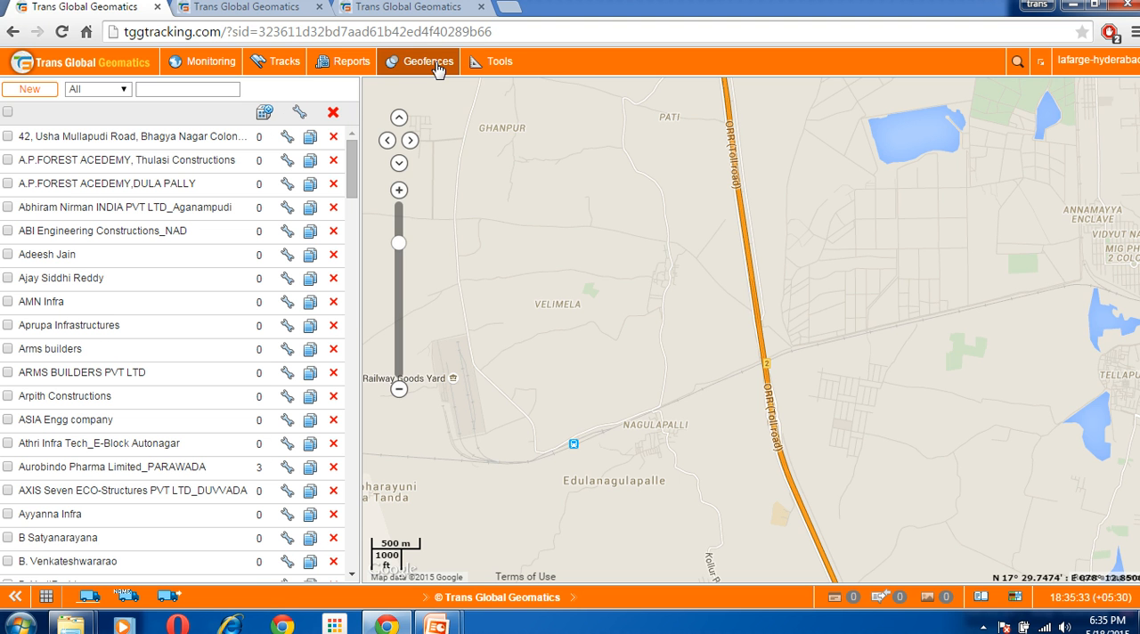
left_click(407, 203)
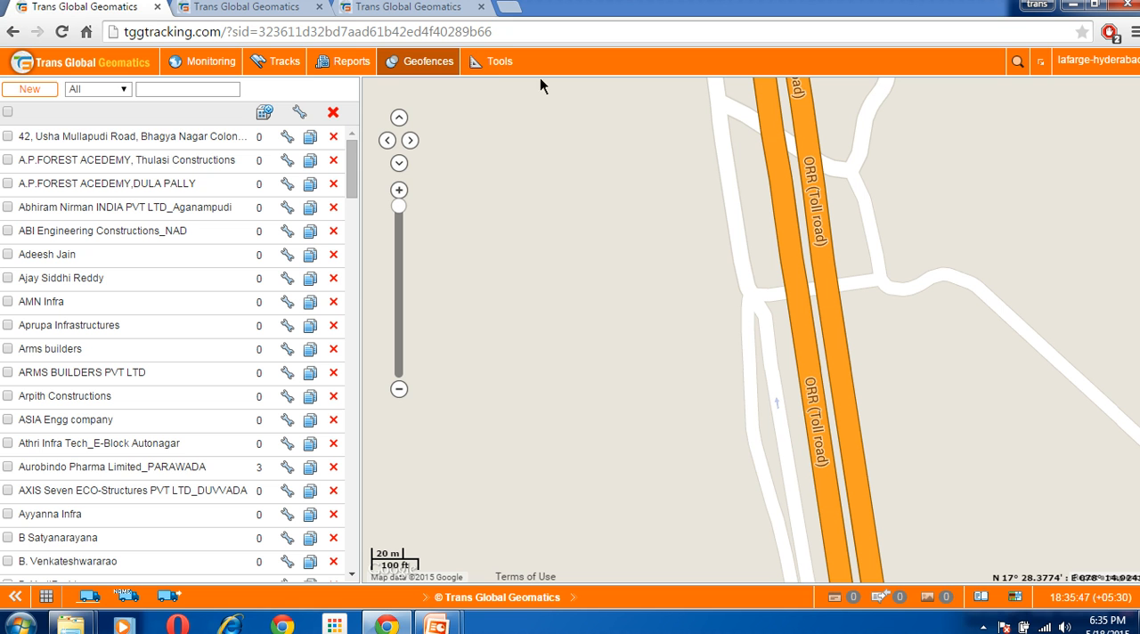
left_click(503, 71)
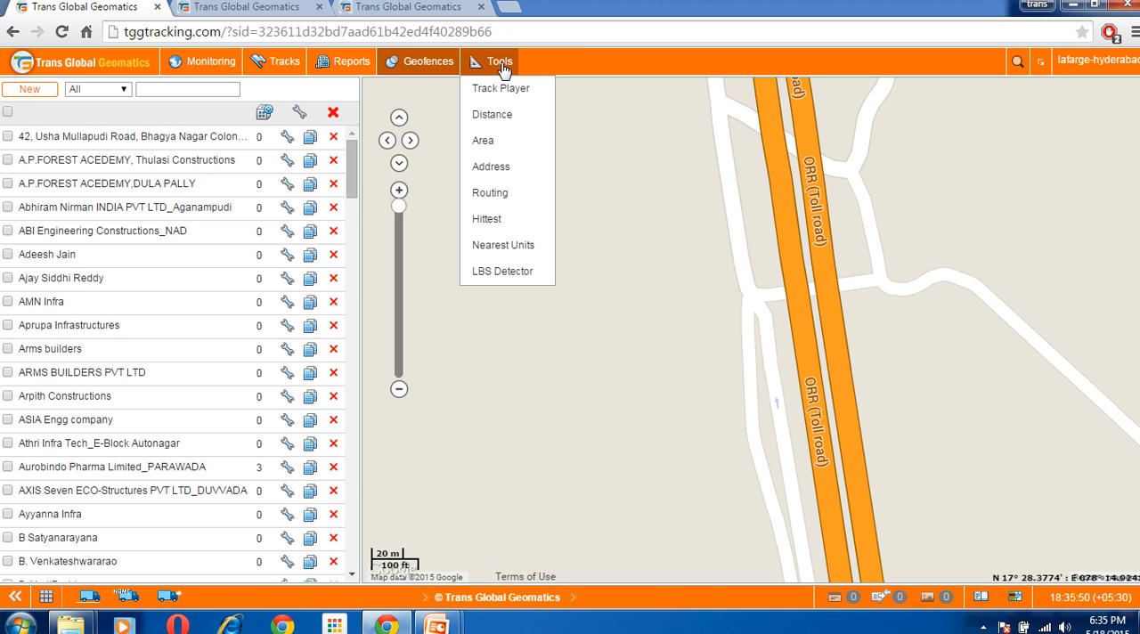
left_click(506, 173)
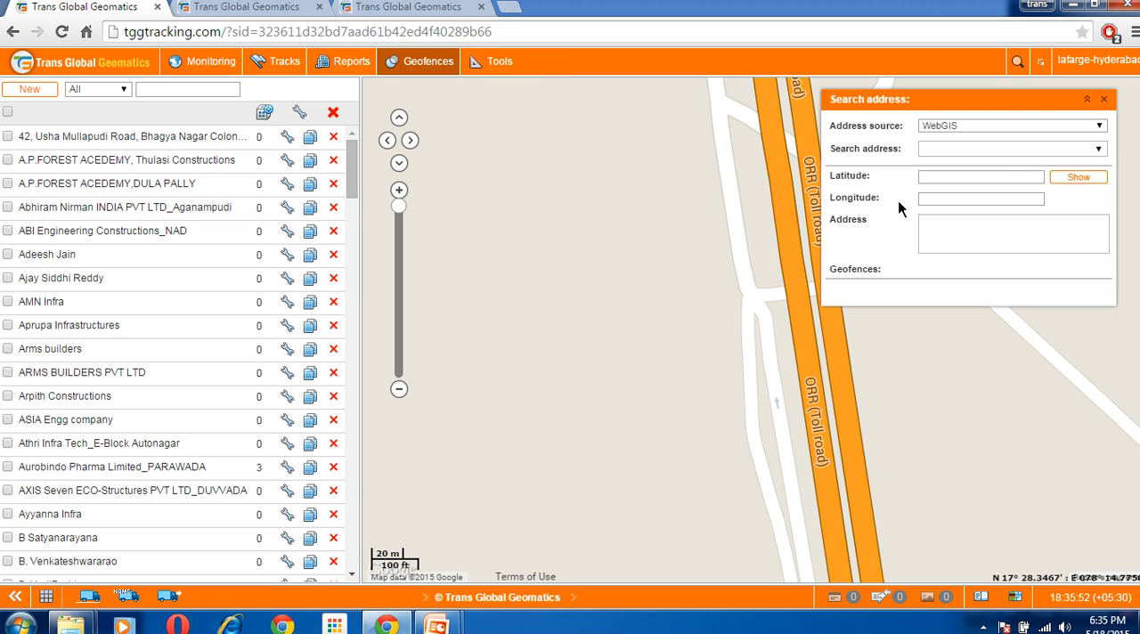
left_click(1009, 132)
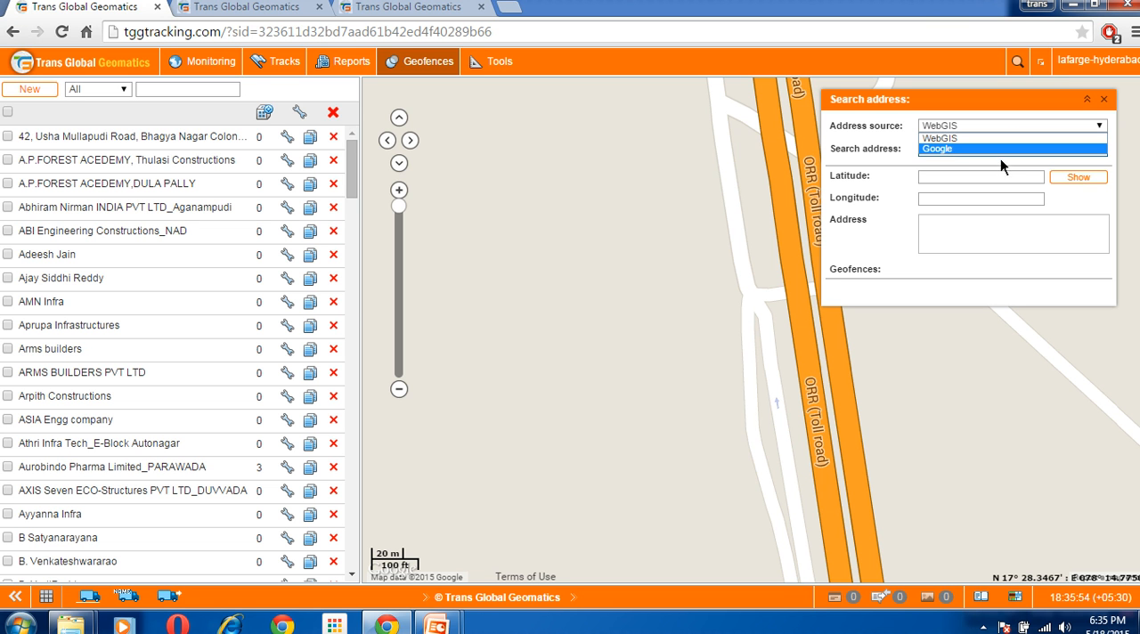
left_click(1001, 150)
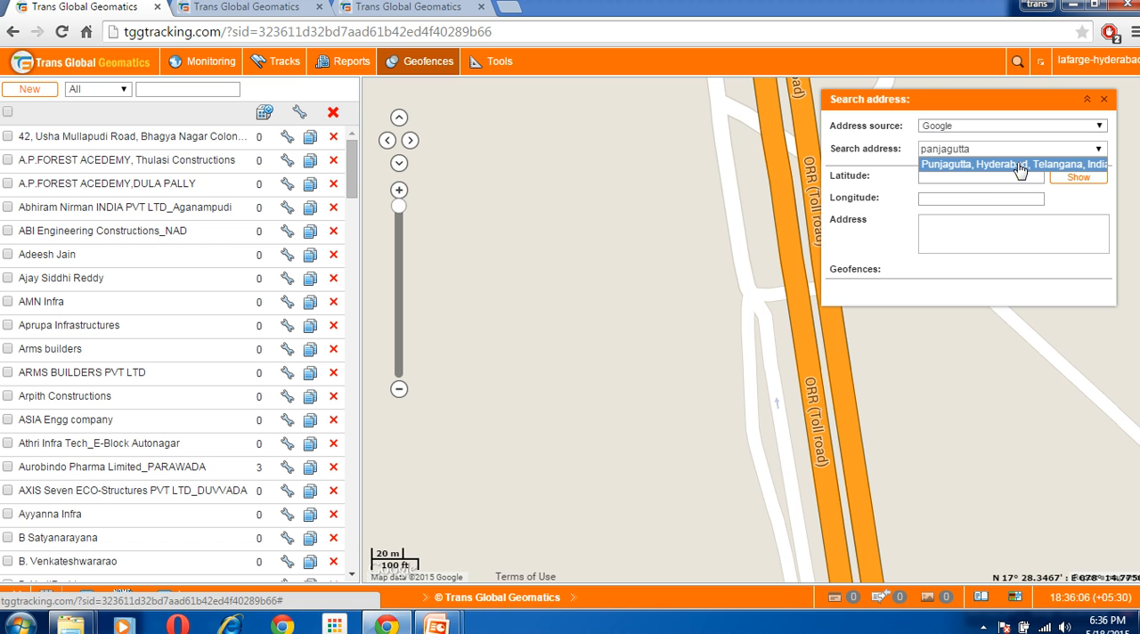
left_click(1020, 165)
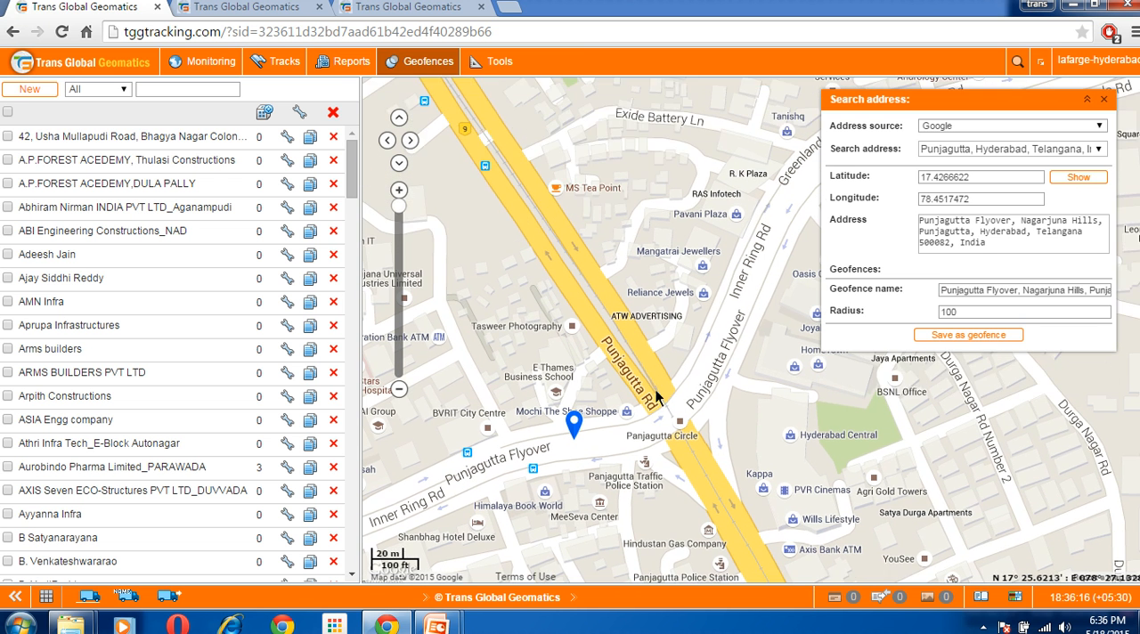
left_click_drag(605, 348, 636, 452)
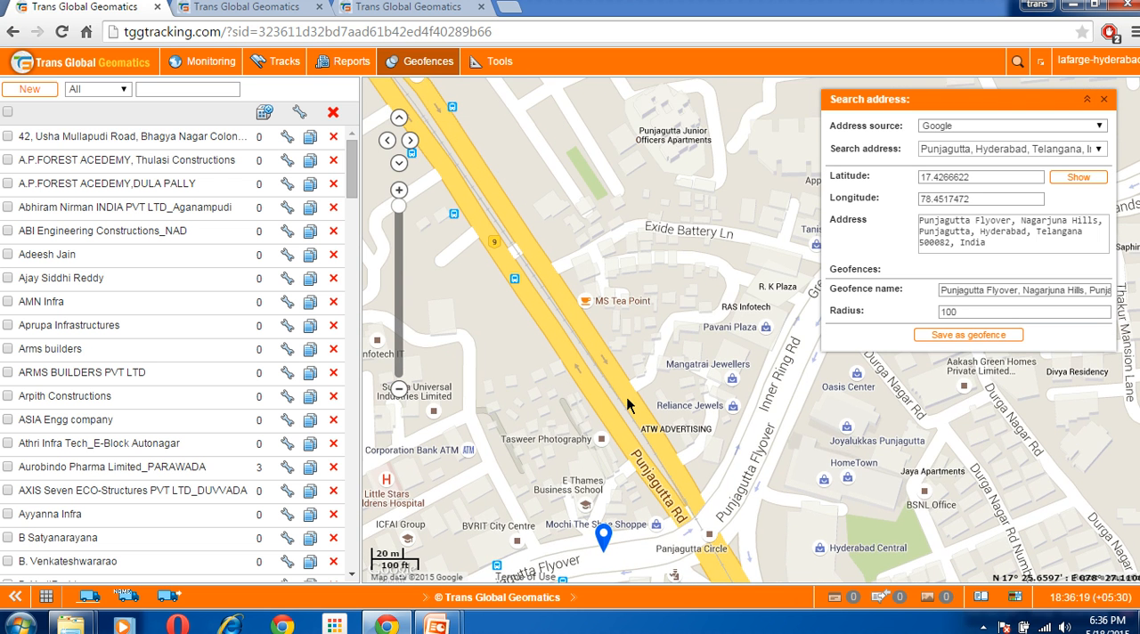
left_click_drag(629, 401, 659, 454)
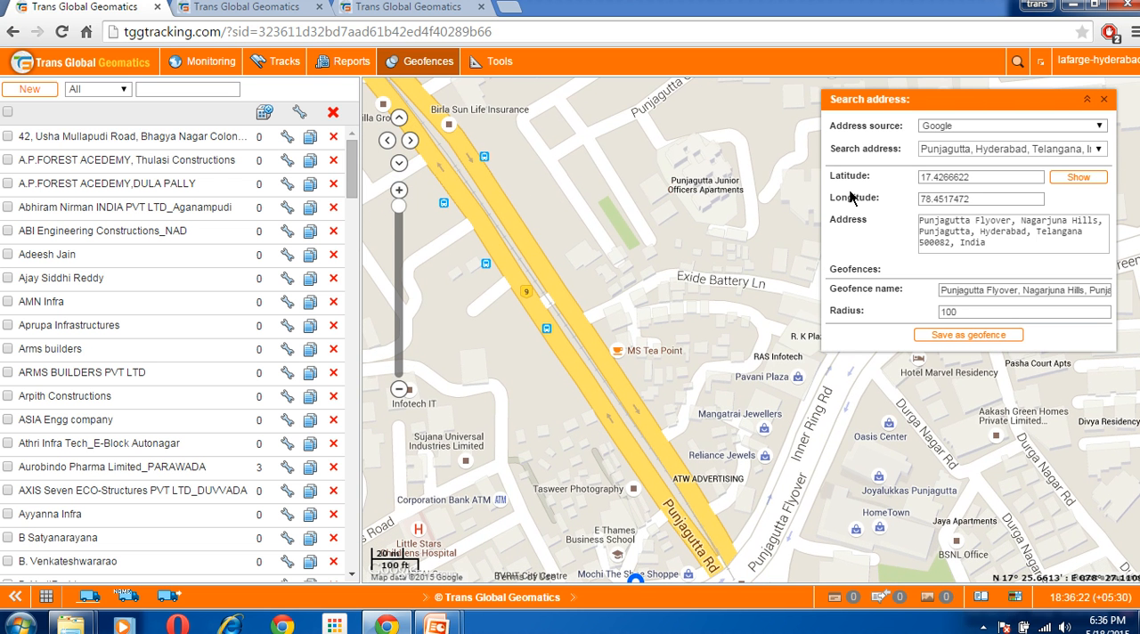
left_click(28, 90)
left_click_drag(663, 527, 686, 420)
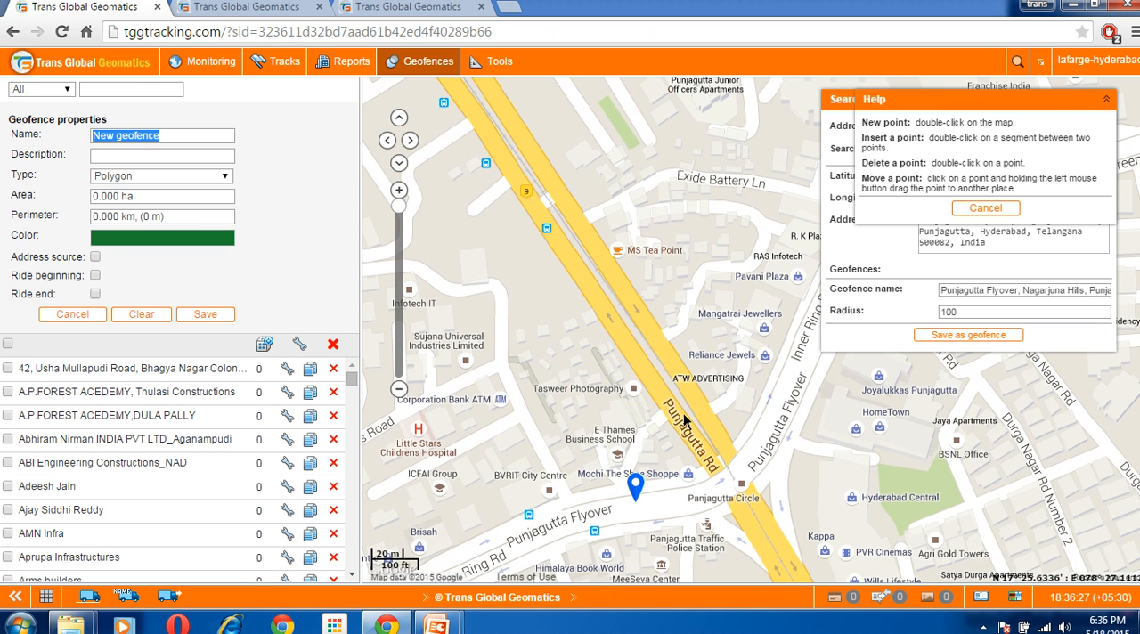
left_click(1108, 102)
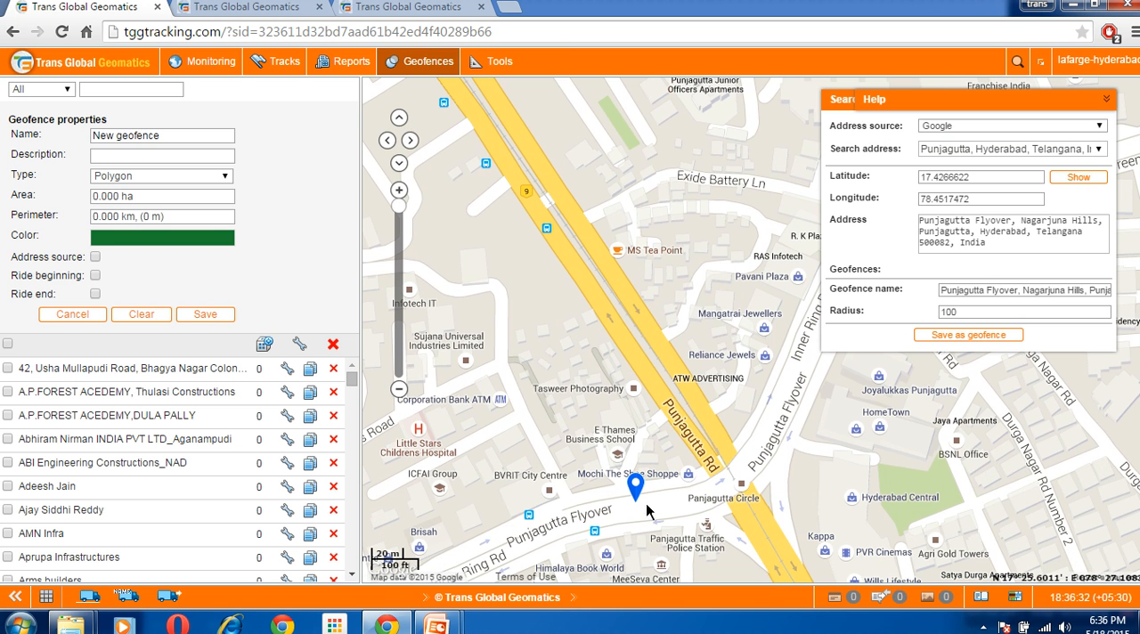
left_click_drag(657, 367, 646, 564)
left_click_drag(513, 382, 914, 438)
left_click_drag(658, 464, 928, 446)
left_click_drag(756, 425, 602, 390)
left_click_drag(738, 410, 884, 466)
left_click_drag(695, 445, 788, 496)
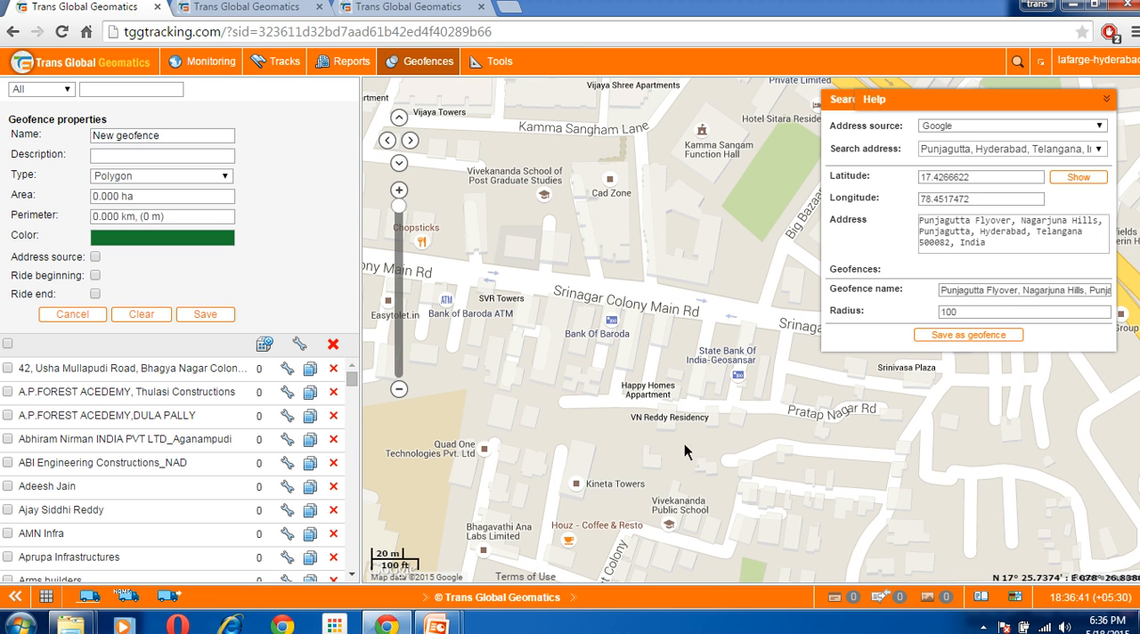
left_click_drag(636, 299, 646, 423)
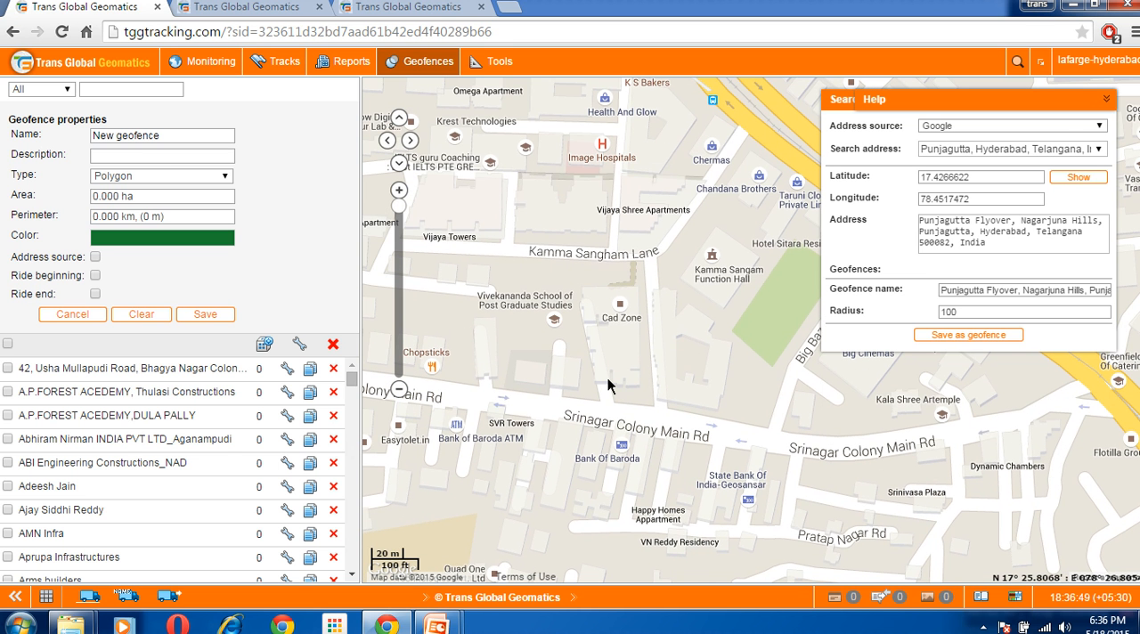
left_click(57, 318)
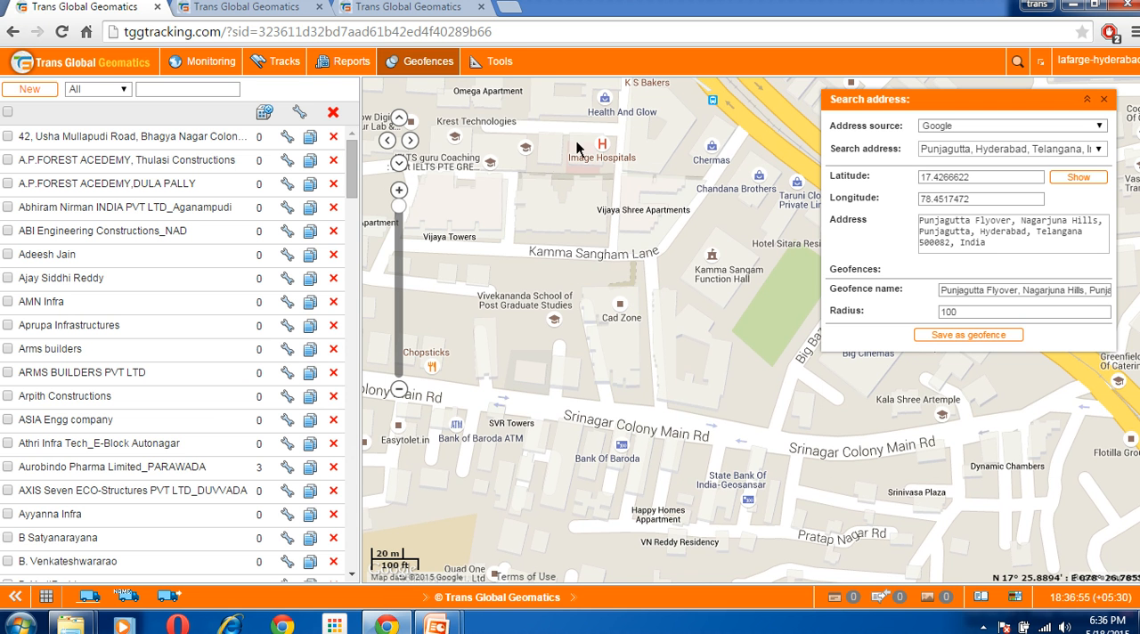
Restart the address search with Google as the source, look up "panjagutta" and choose Punjagutta, Hyderabad, Telangana, India
left_click(505, 66)
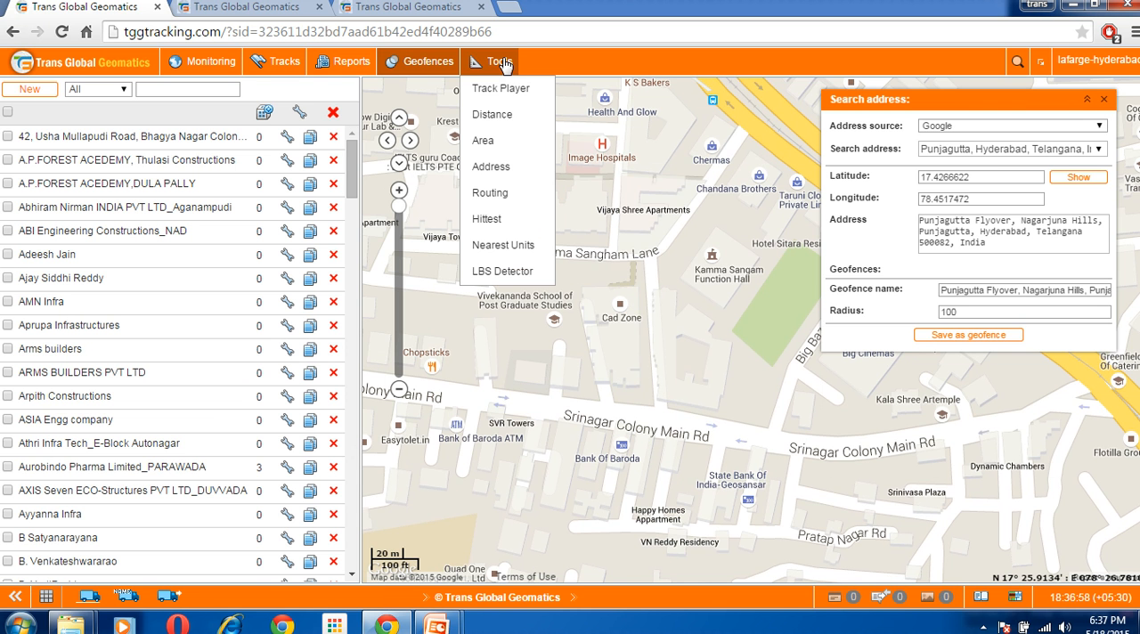
left_click(505, 173)
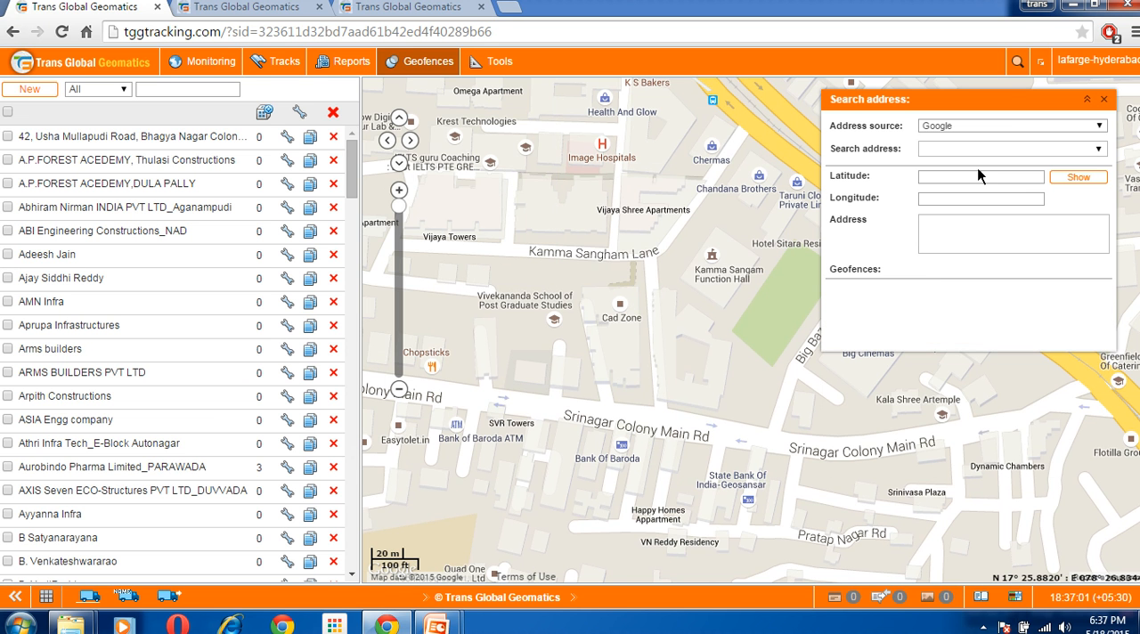
left_click(1013, 129)
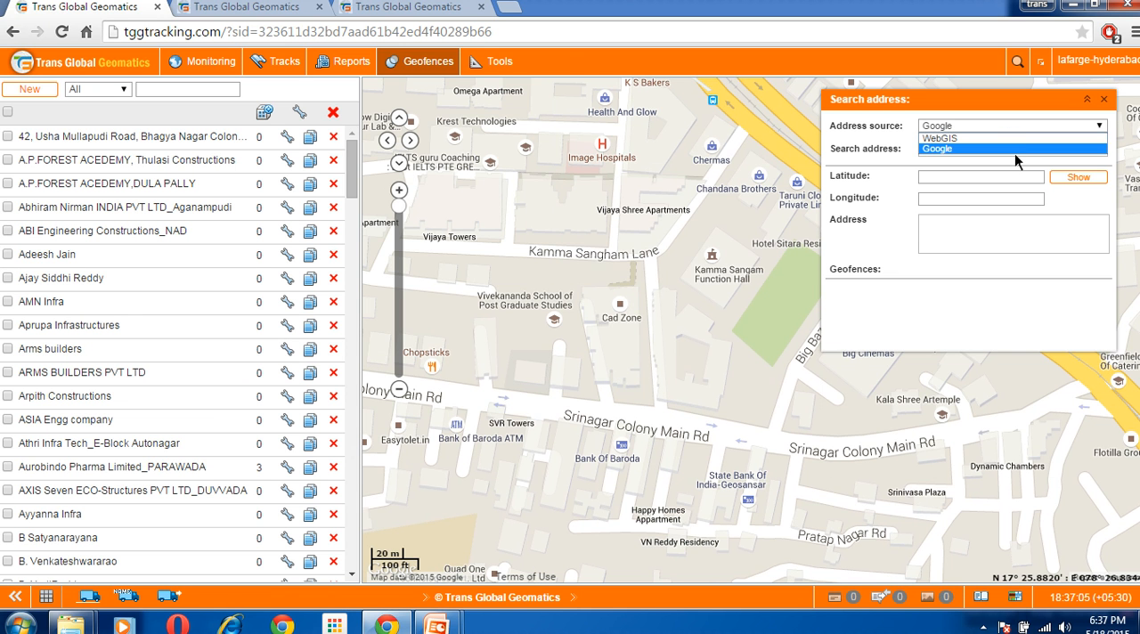
left_click(1015, 151)
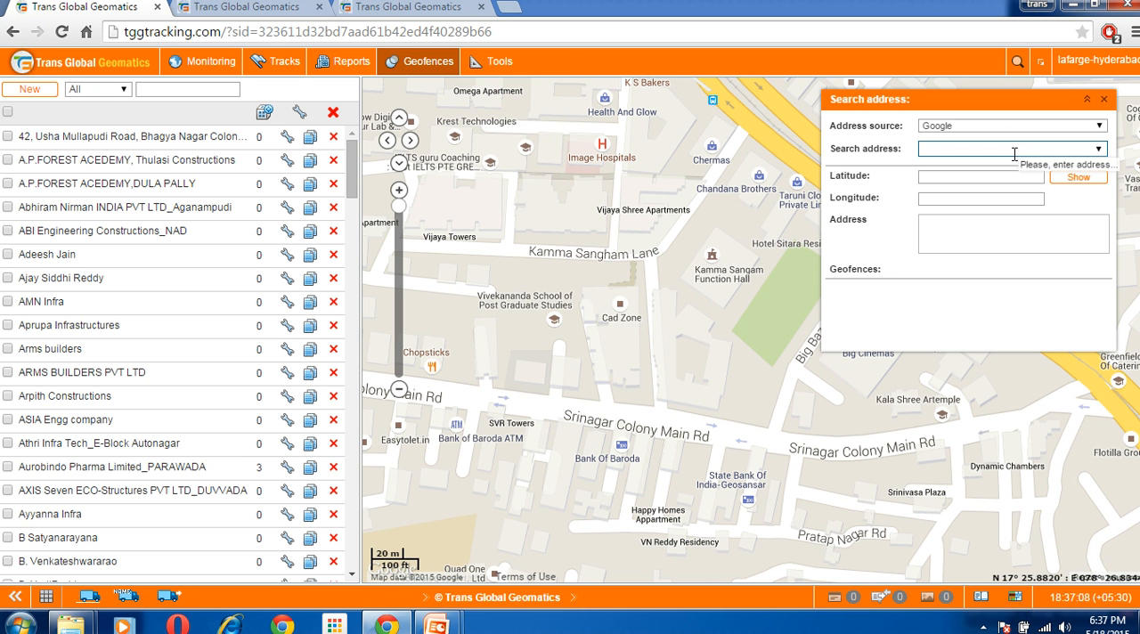
type("panjag")
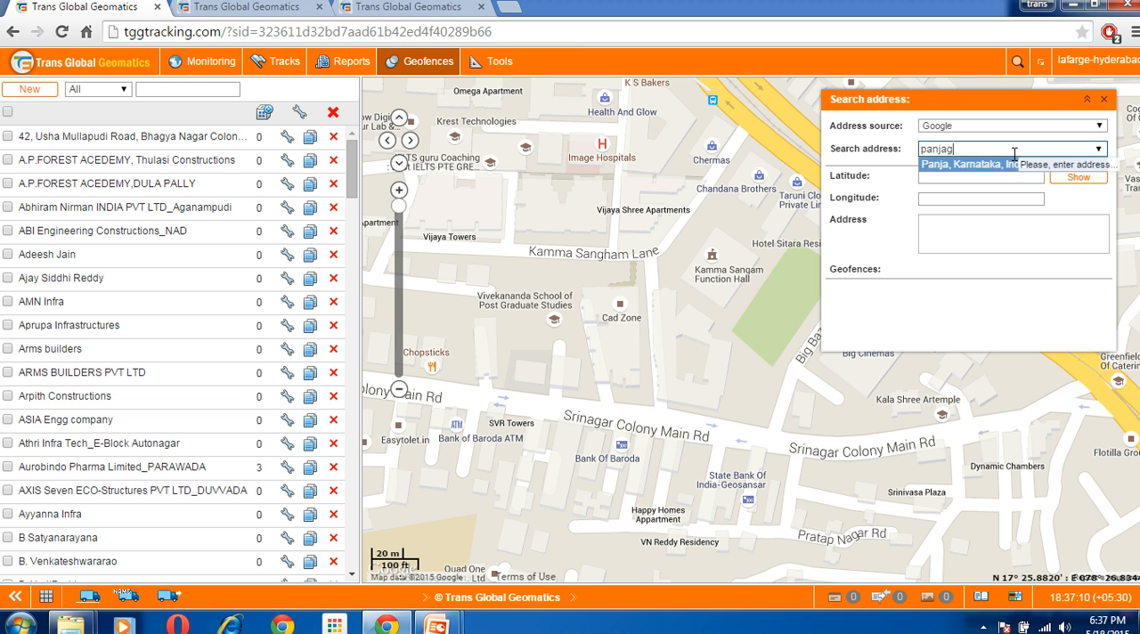
type("utta")
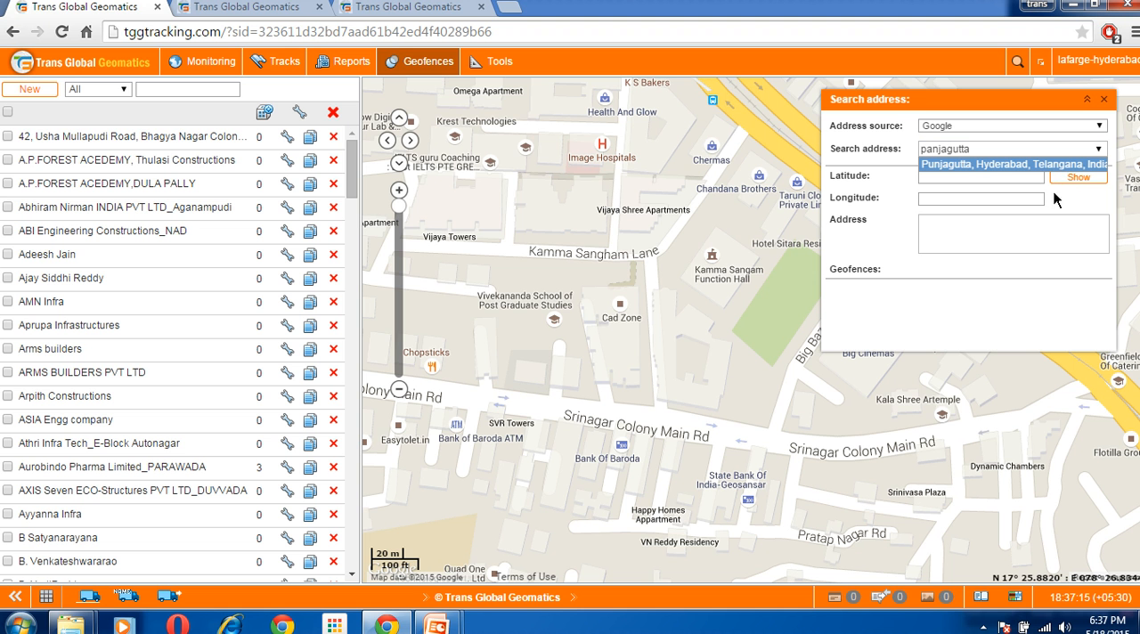
left_click(1003, 165)
Place the address marker on the Punjagutta Junior Officers Apartments on the map
left_click_drag(772, 431, 801, 511)
left_click_drag(675, 403, 592, 463)
left_click_drag(602, 358, 522, 458)
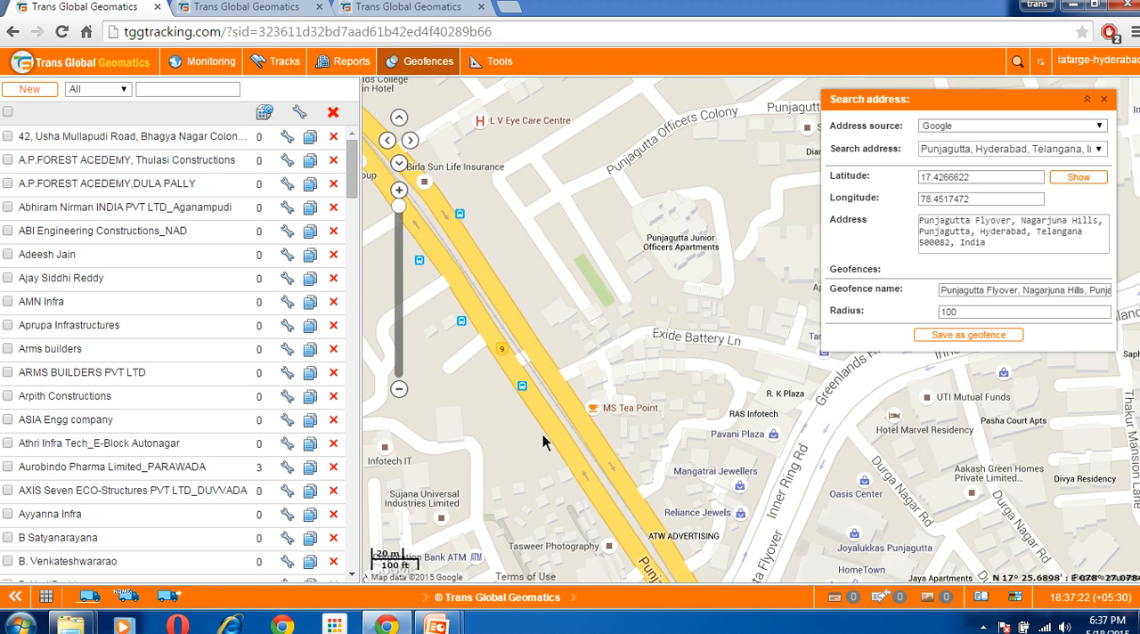
left_click_drag(656, 411, 607, 409)
left_click_drag(560, 375, 622, 420)
left_click_drag(622, 322, 612, 381)
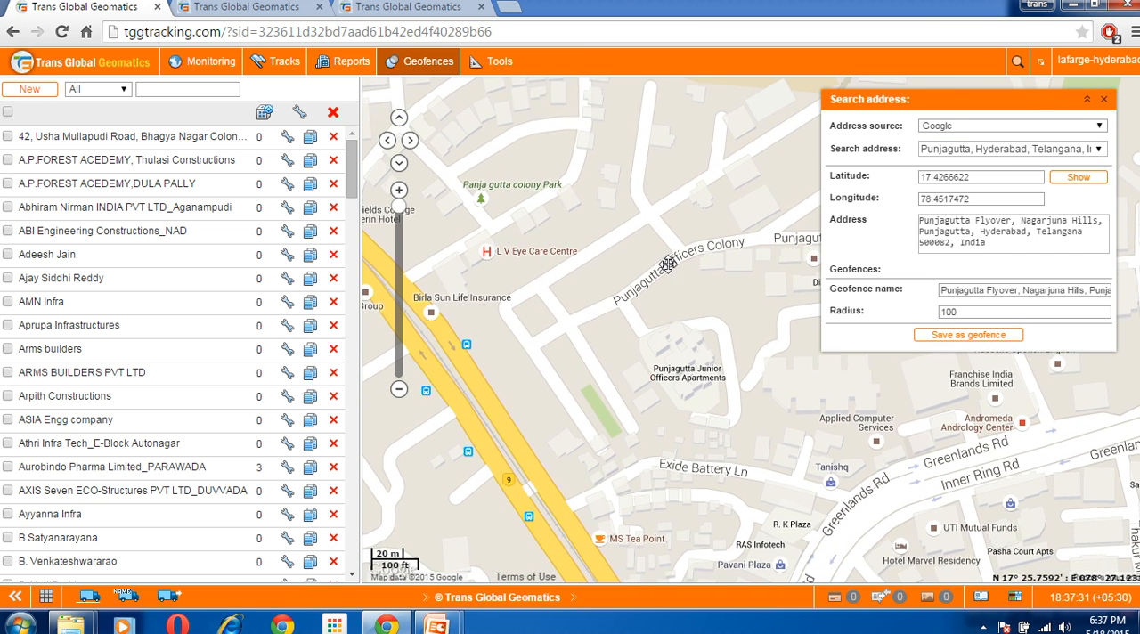
left_click_drag(669, 359, 657, 251)
left_click_drag(625, 531, 637, 333)
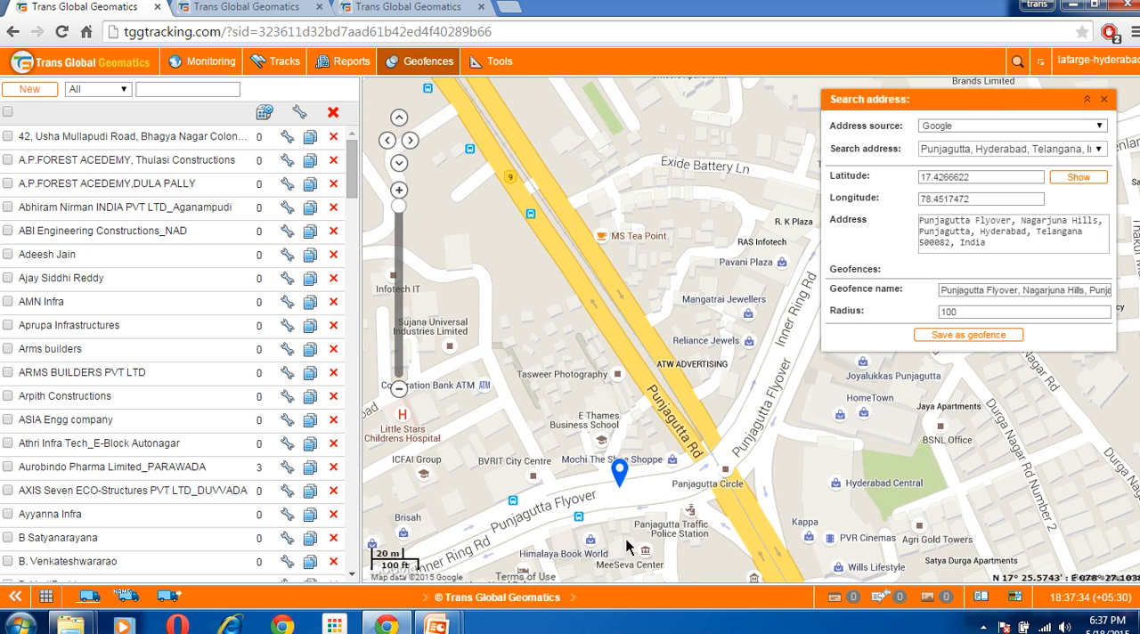
left_click_drag(625, 285, 619, 540)
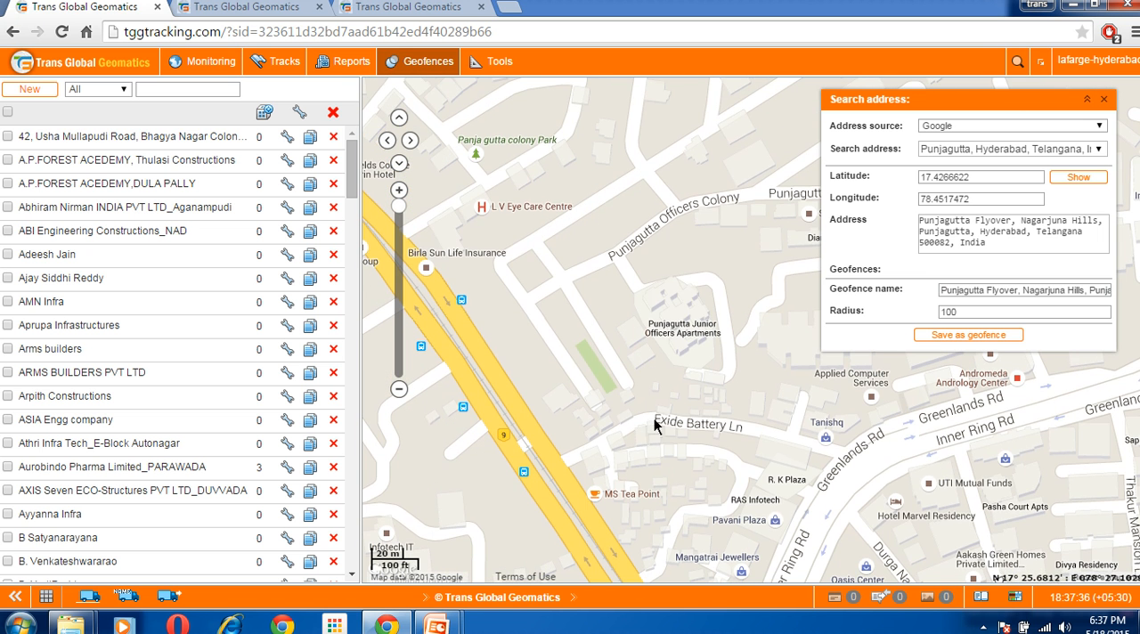
left_click(665, 318)
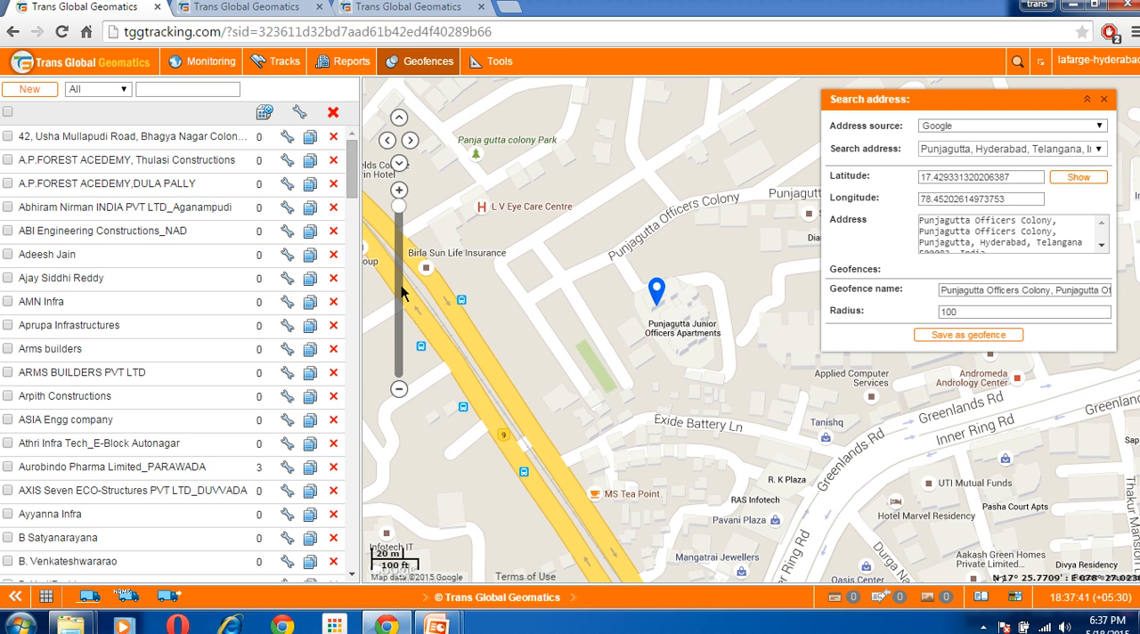
Start a new geofence of type Polygon and outline the Punjagutta Junior Officers Apartments with four points, enclosing about 0.268 ha
left_click(29, 90)
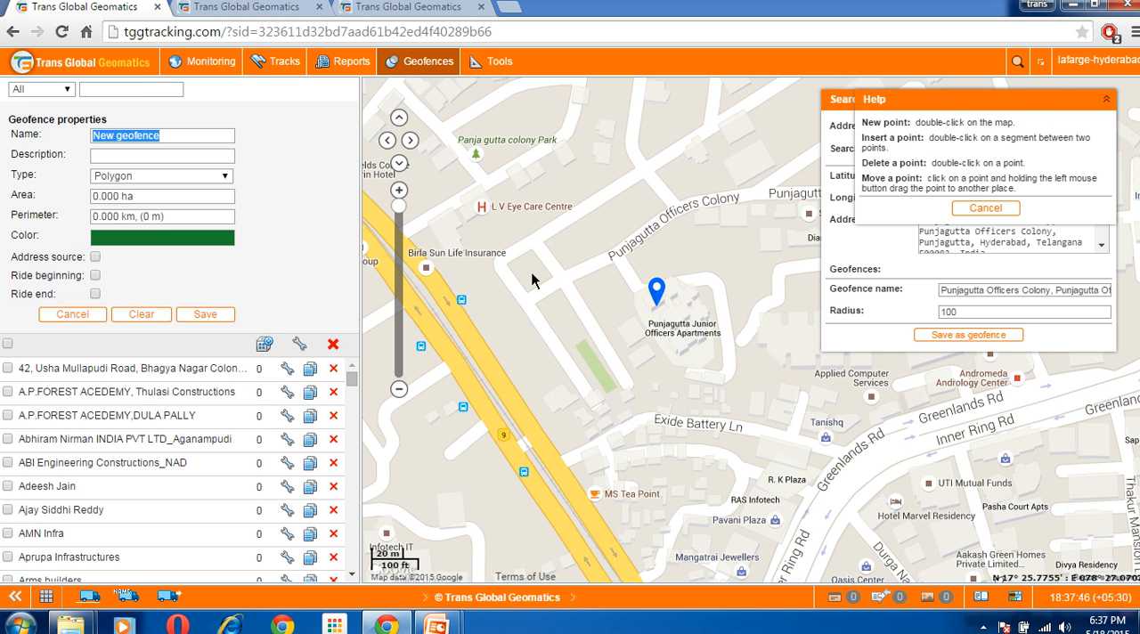
left_click(143, 178)
left_click(143, 189)
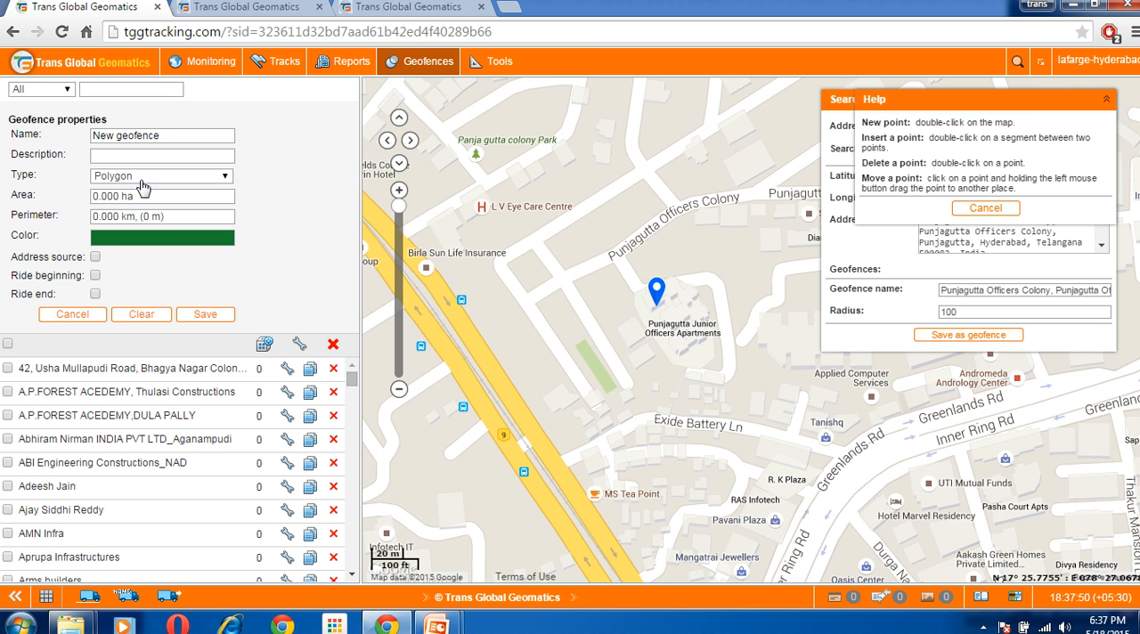
double_click(624, 295)
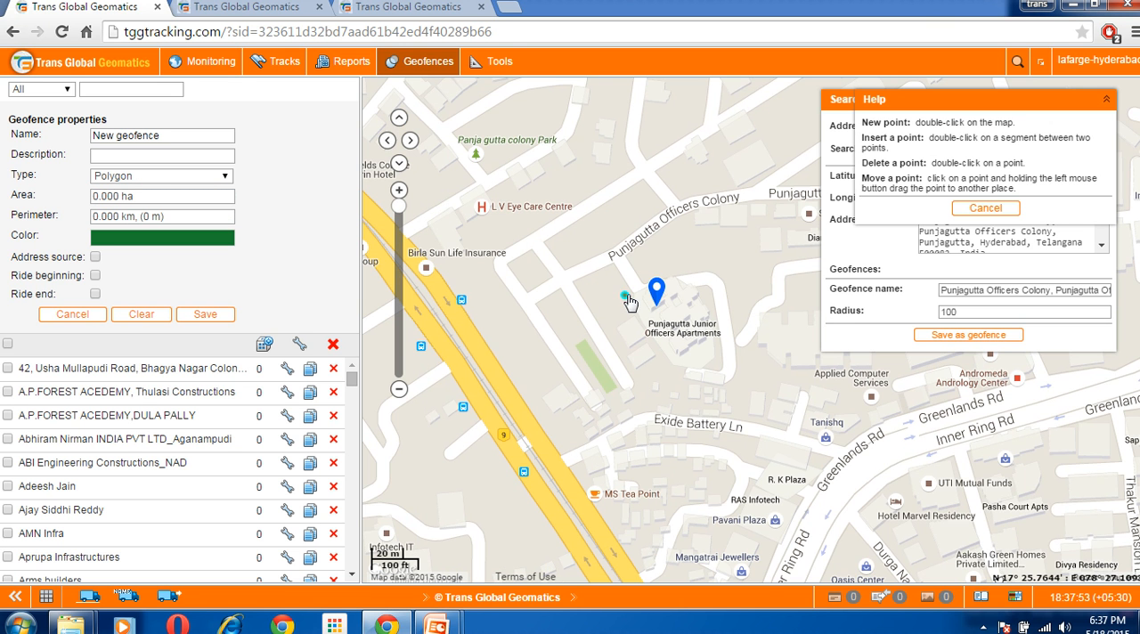
double_click(687, 276)
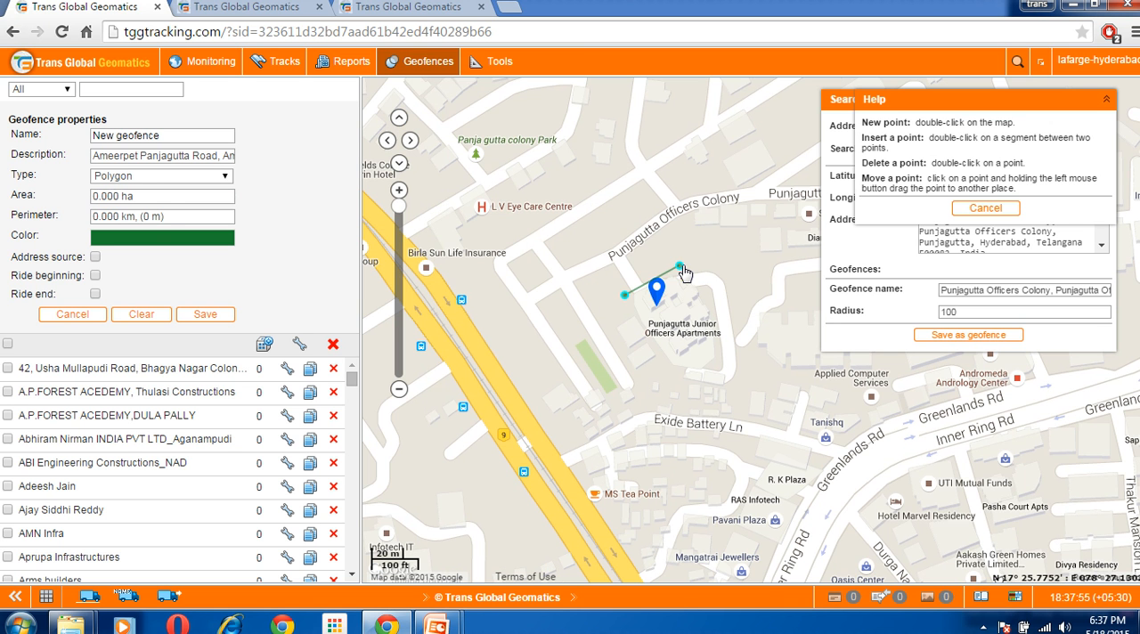
double_click(739, 354)
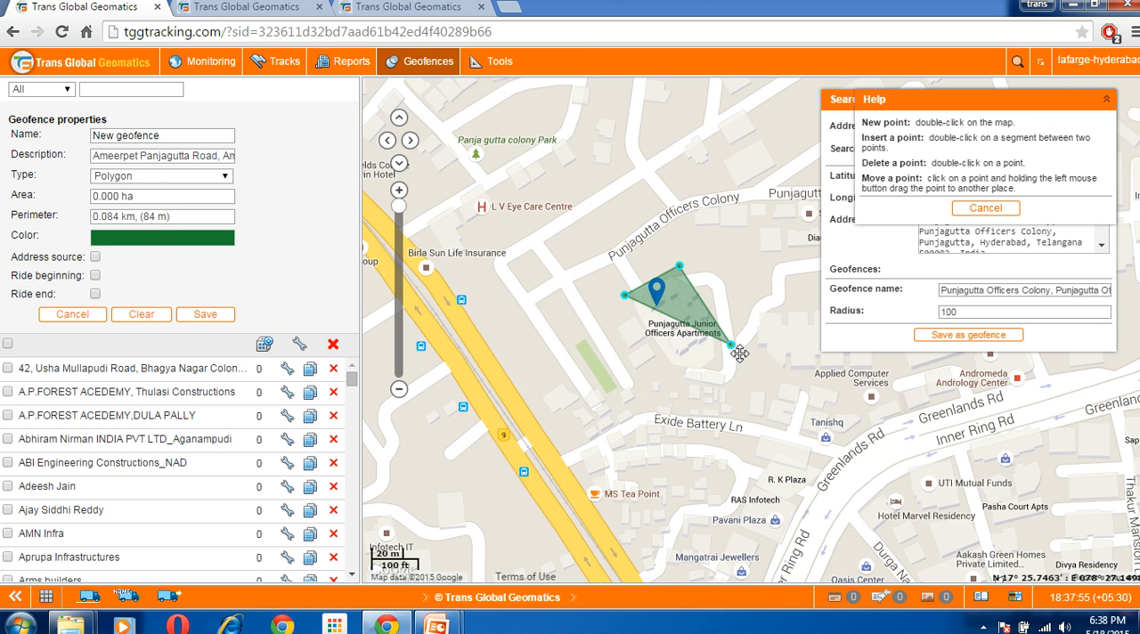
double_click(671, 374)
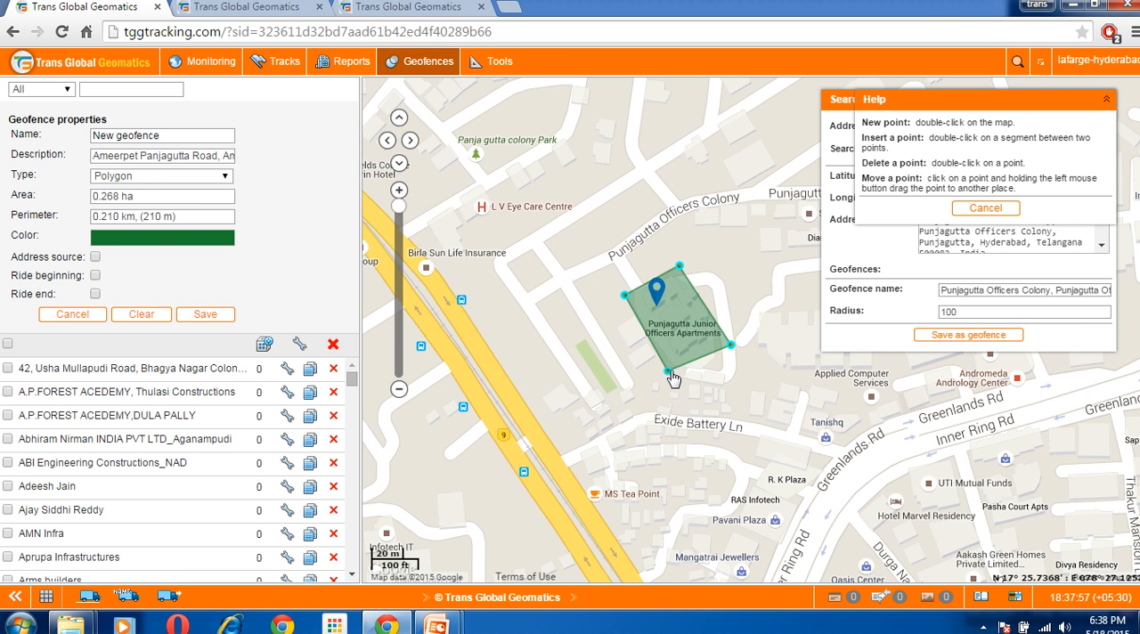
Name the polygon geofence "officers colony" and cancel it without saving
triple_click(177, 139)
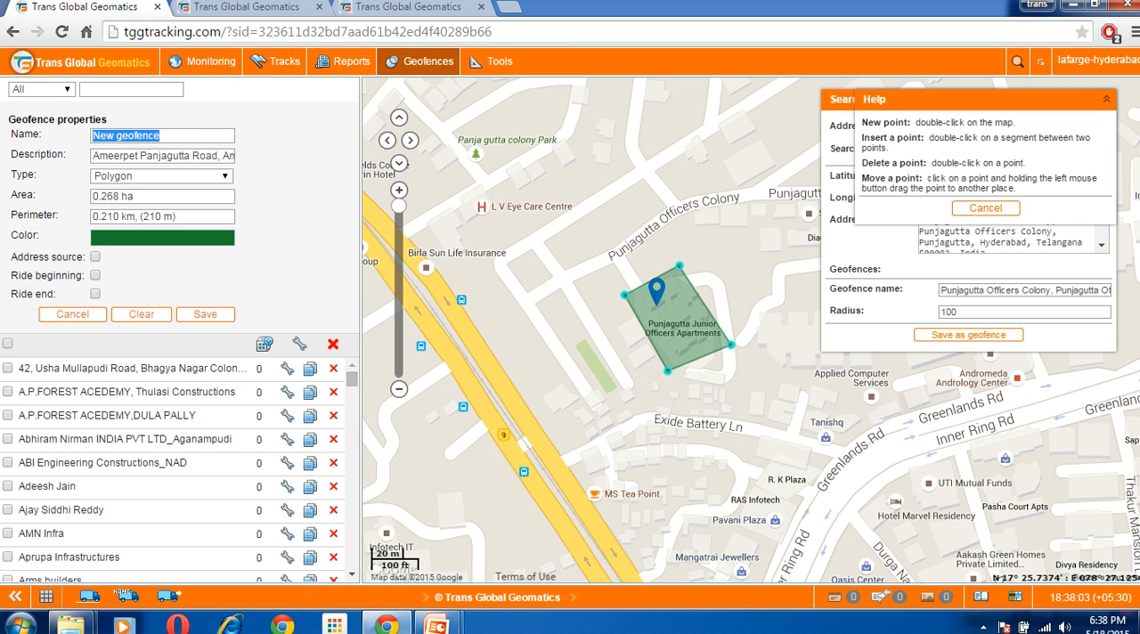
type("o")
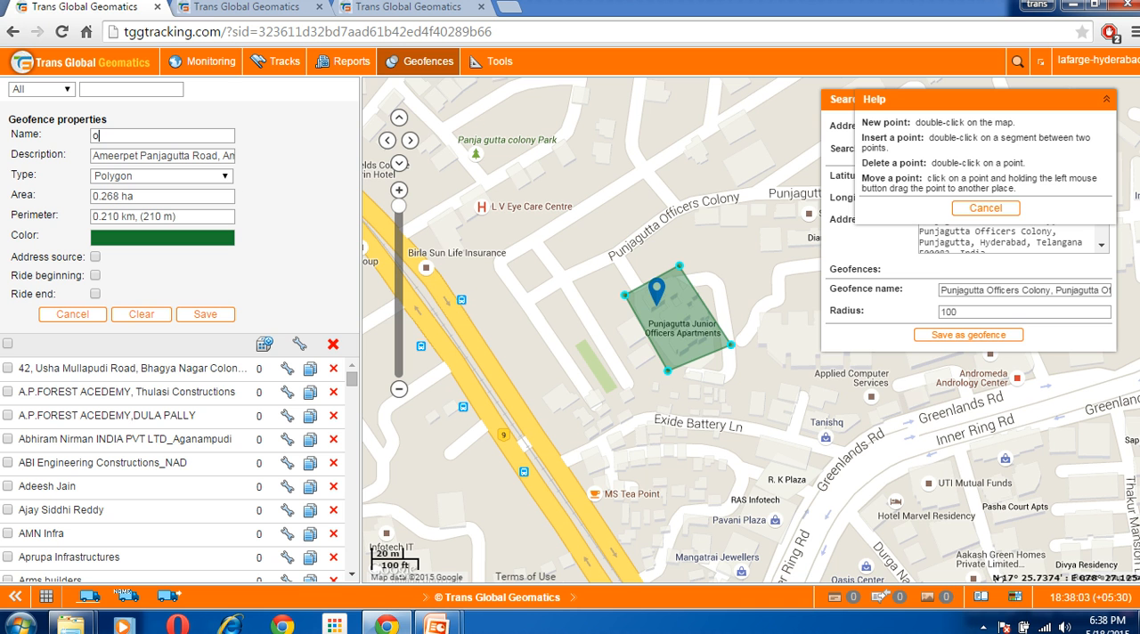
type("fficers colony")
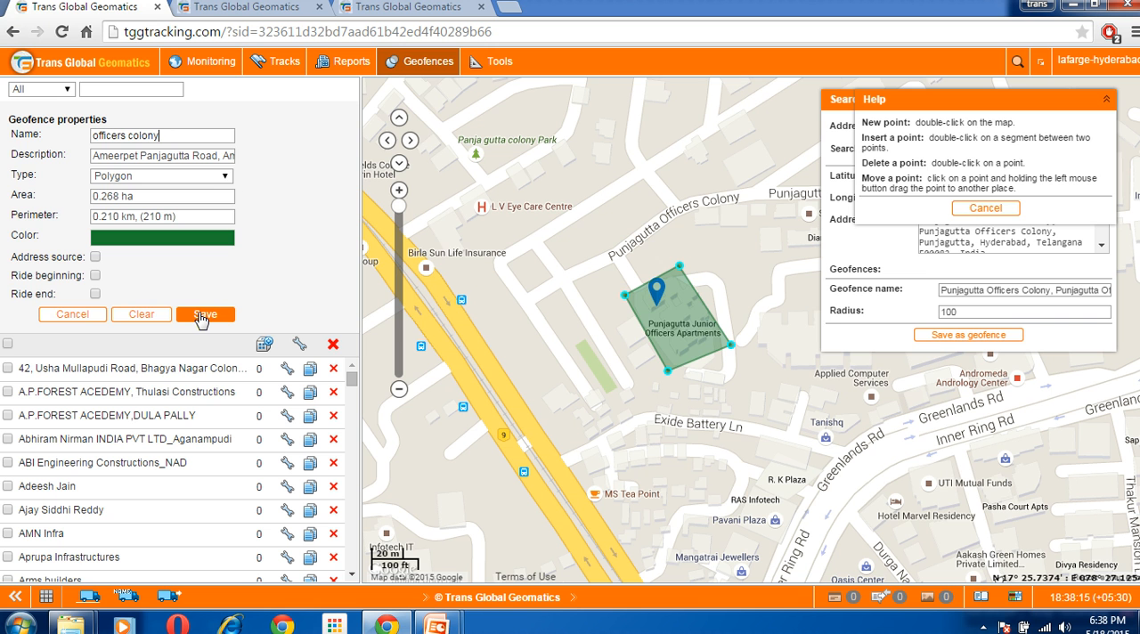
left_click(85, 315)
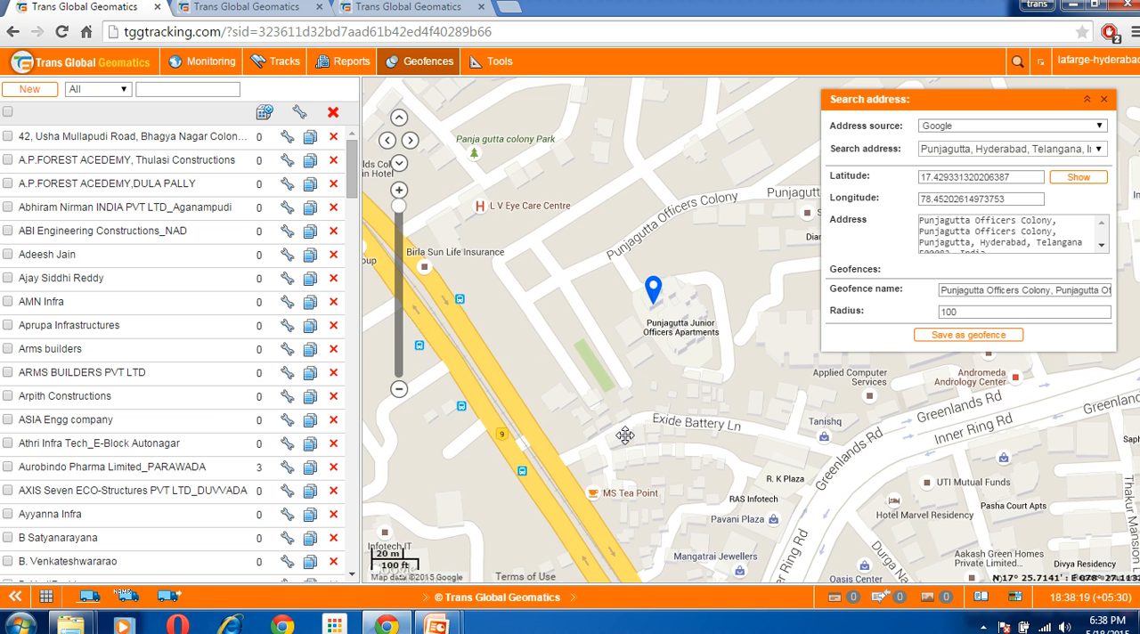
Start a new Line geofence, draw it about 106 m long across the highway west of the apartments, and clear it
left_click_drag(646, 450, 577, 437)
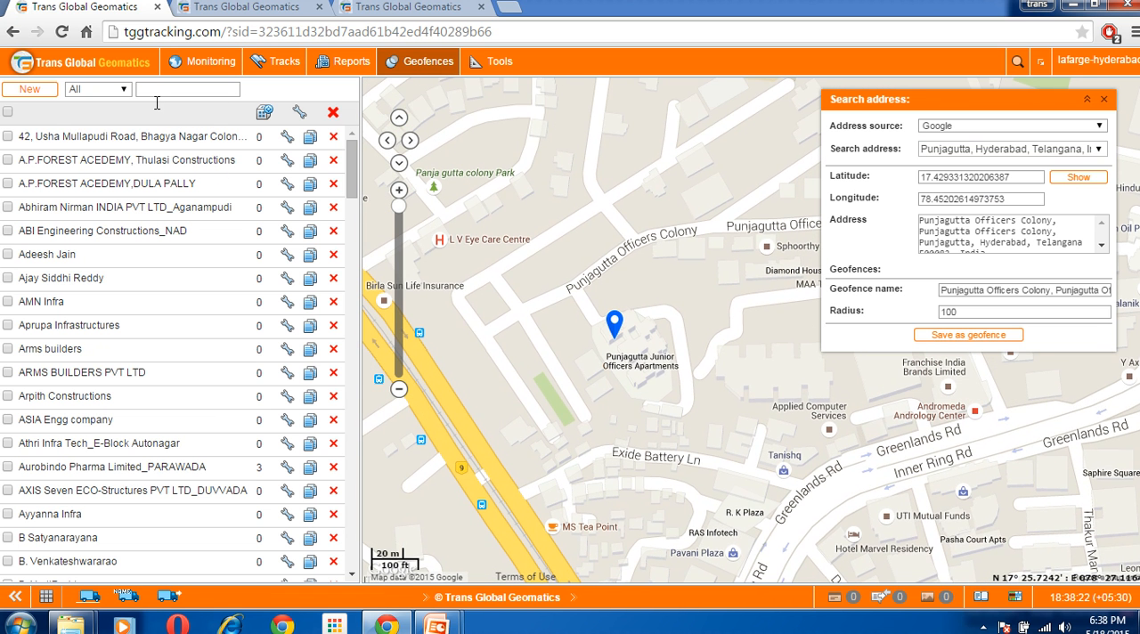
left_click(33, 90)
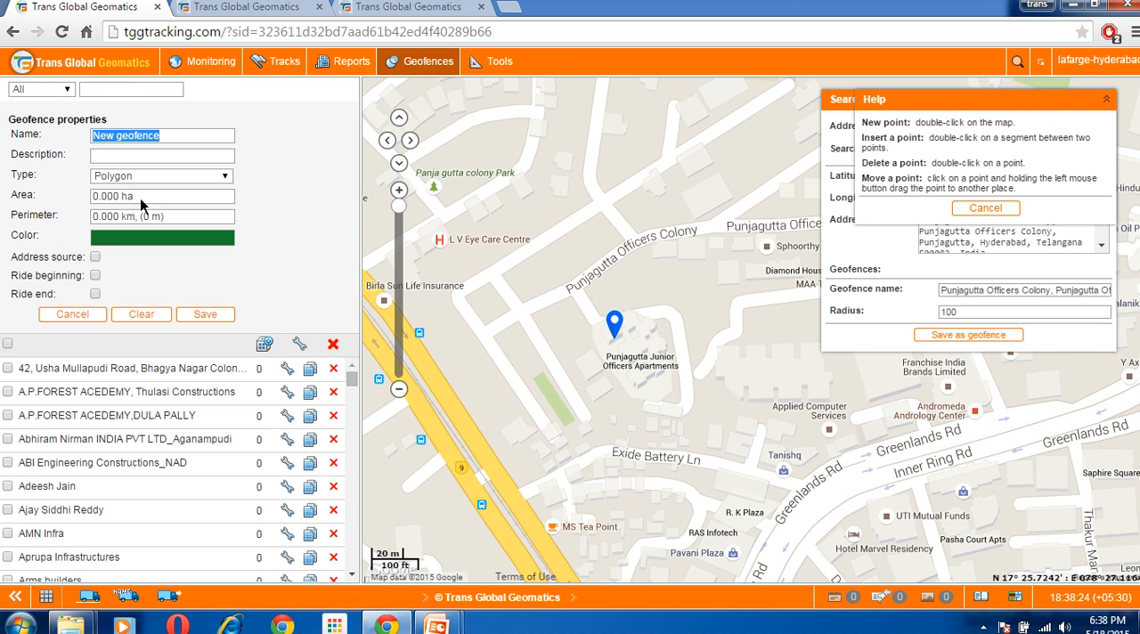
left_click(401, 389)
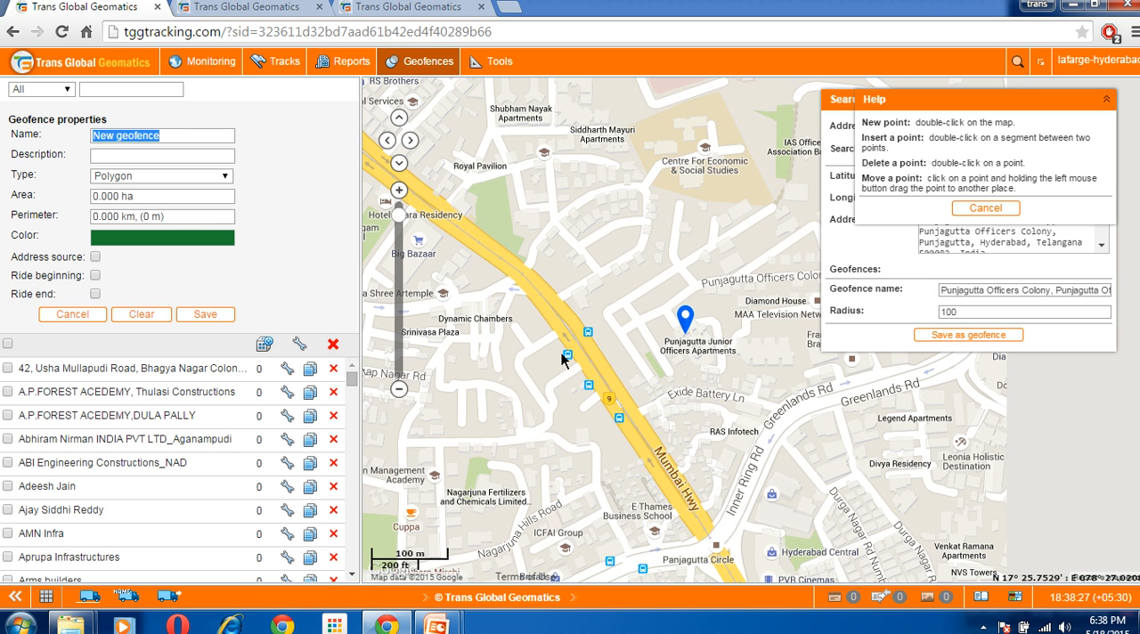
left_click(209, 182)
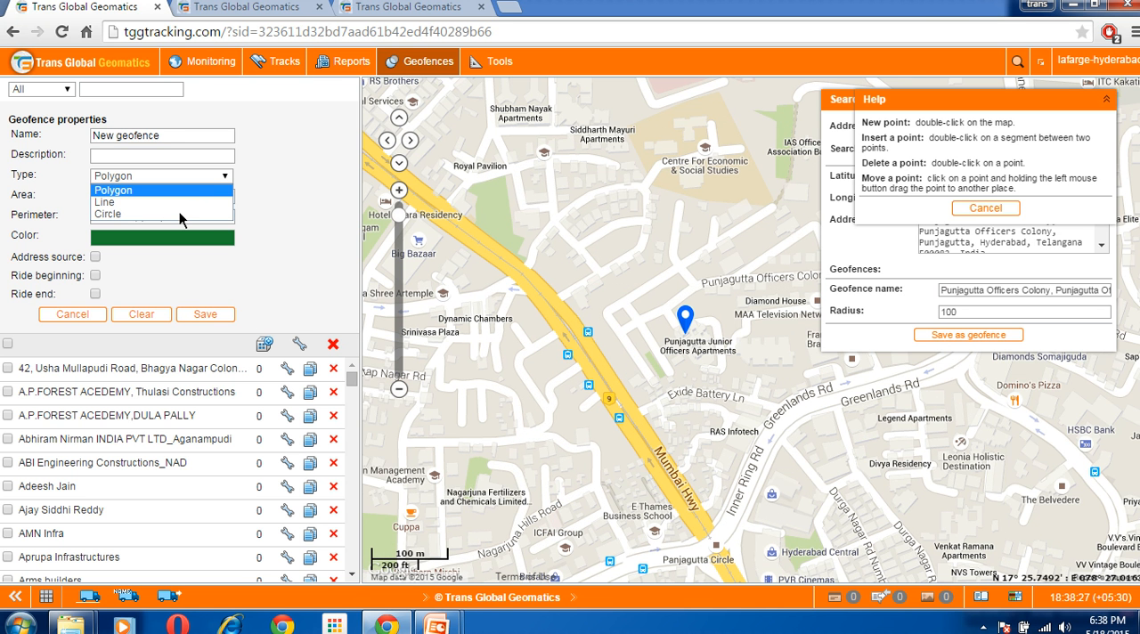
left_click(177, 212)
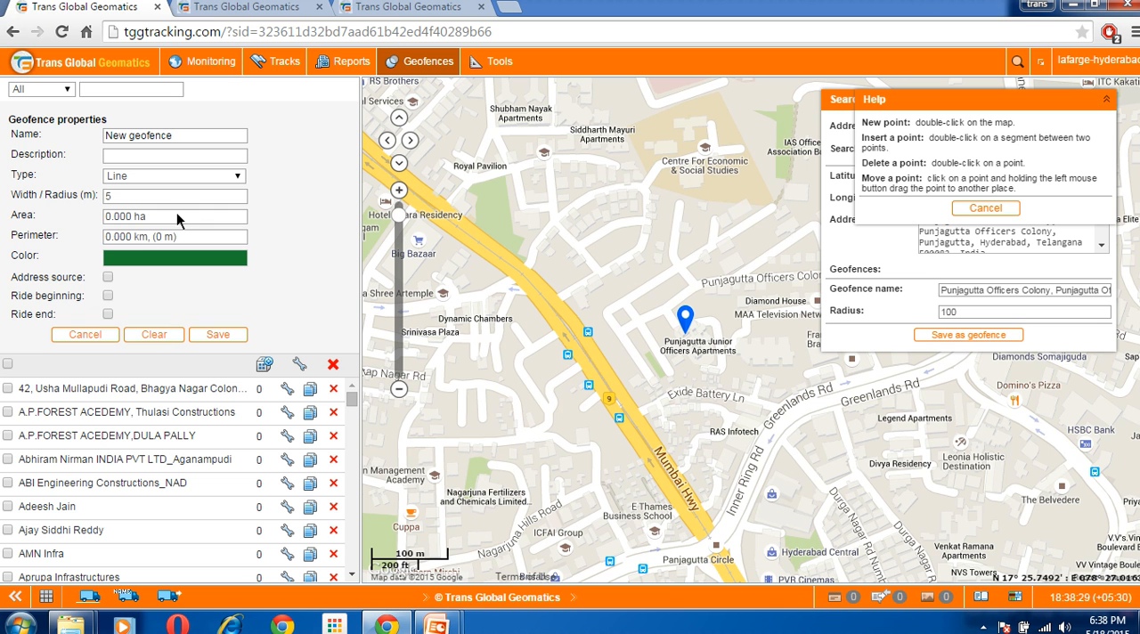
double_click(561, 379)
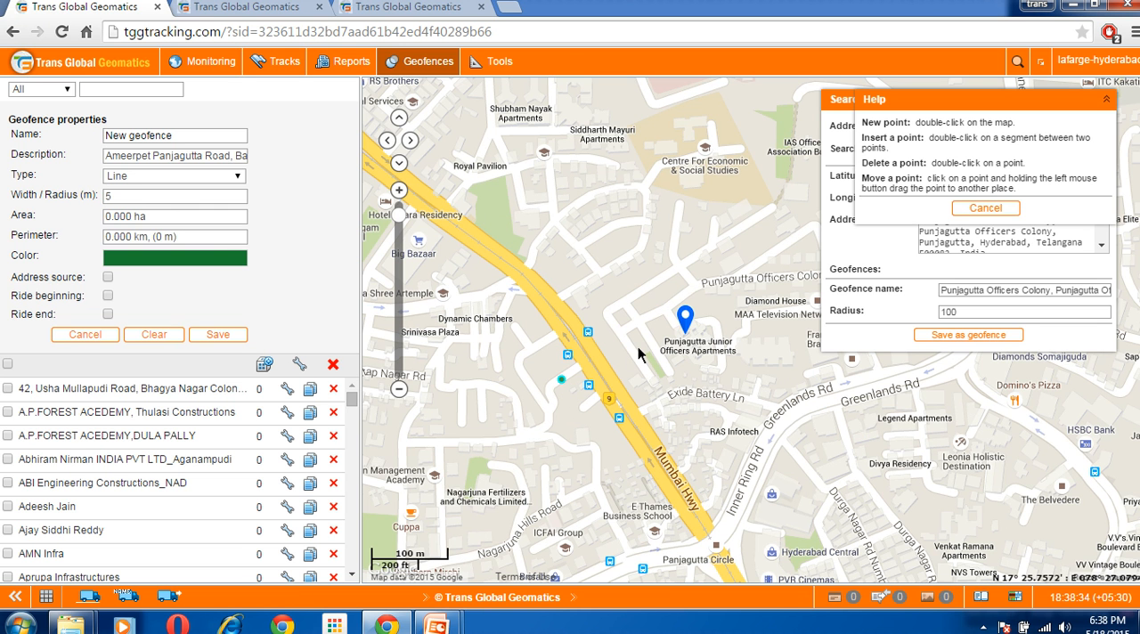
double_click(629, 340)
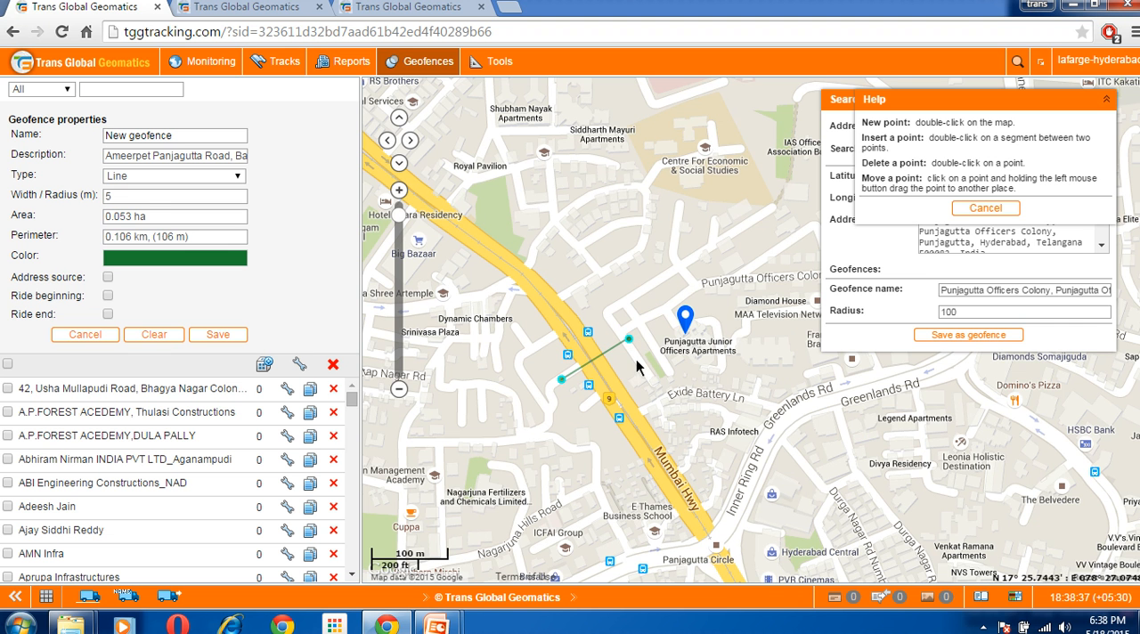
left_click(411, 207)
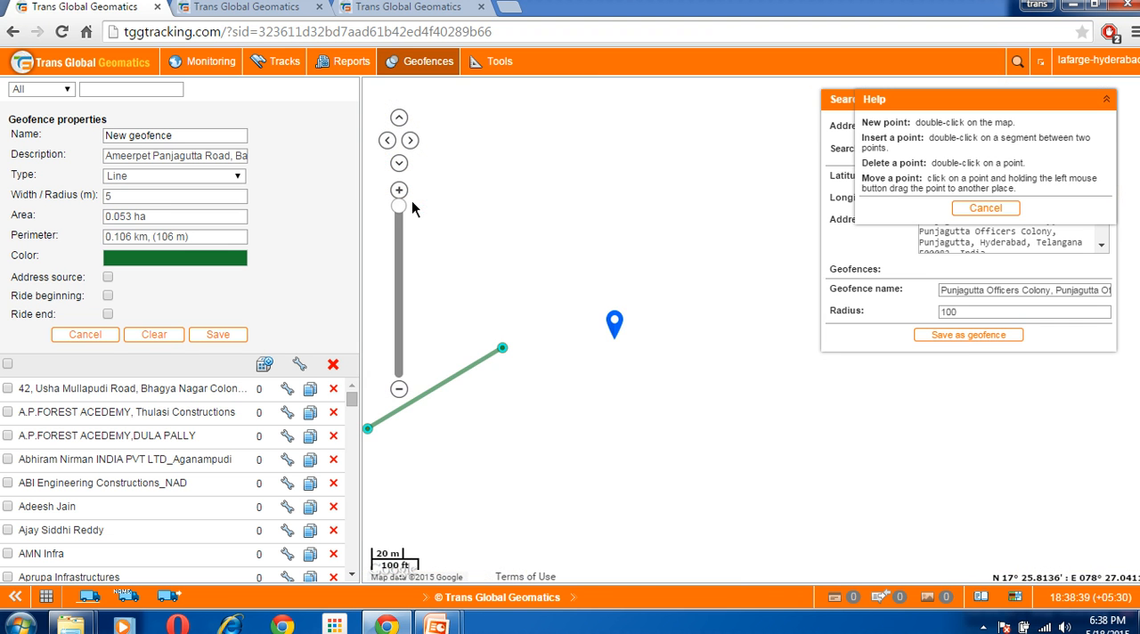
left_click_drag(589, 492, 722, 472)
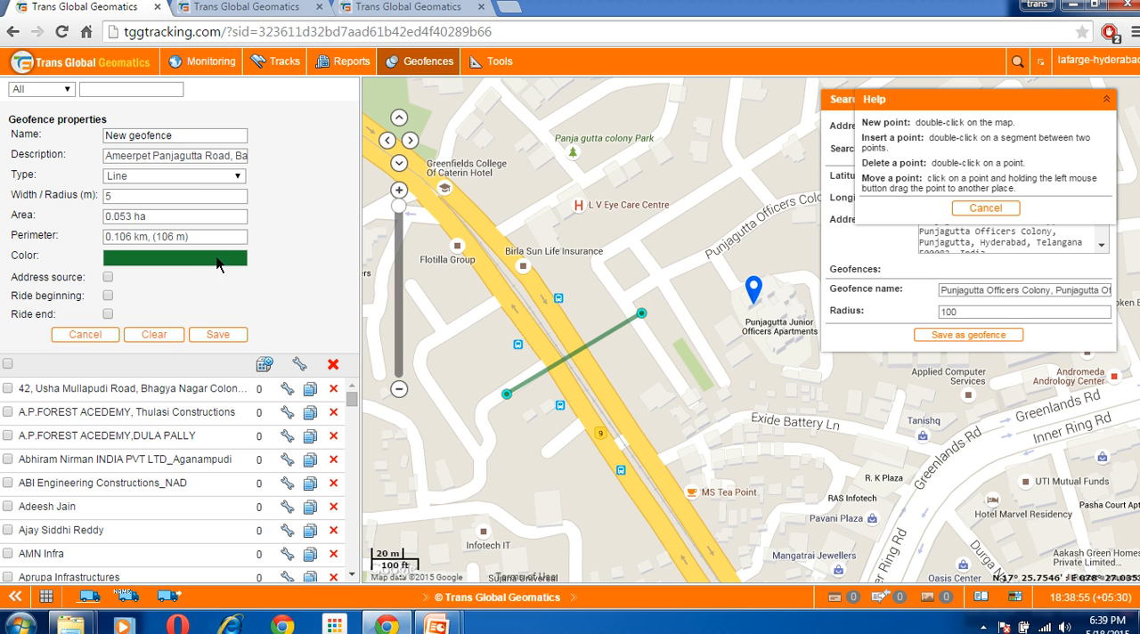
left_click(159, 337)
Change the geofence type to Circle and center a 100 m radius circle on the Punjagutta Junior Officers Apartments
left_click(182, 176)
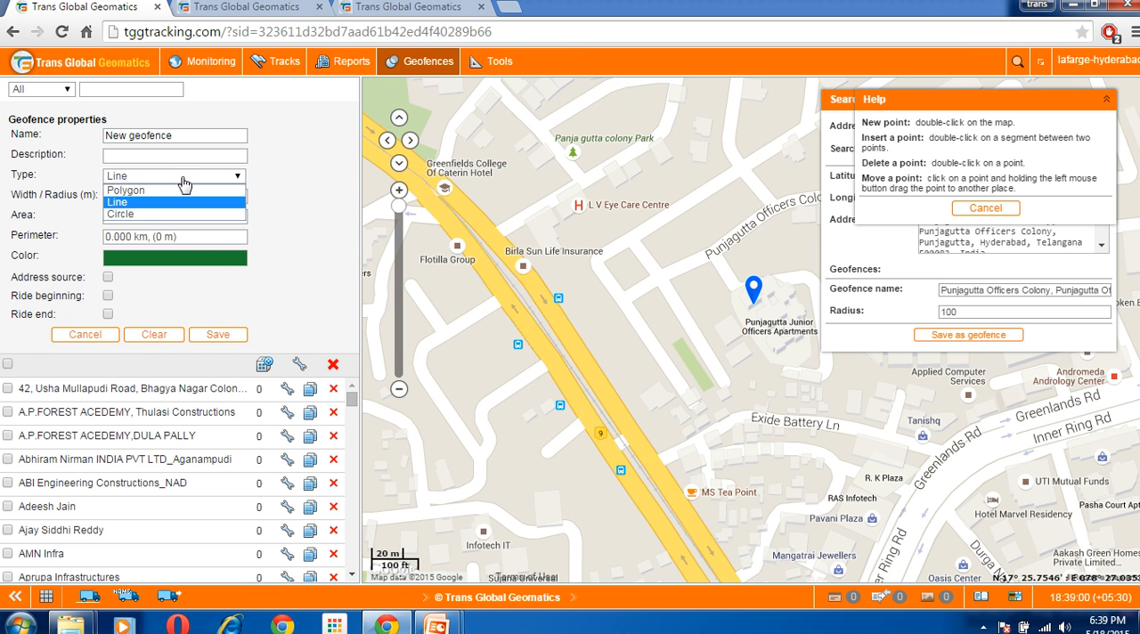
left_click(185, 215)
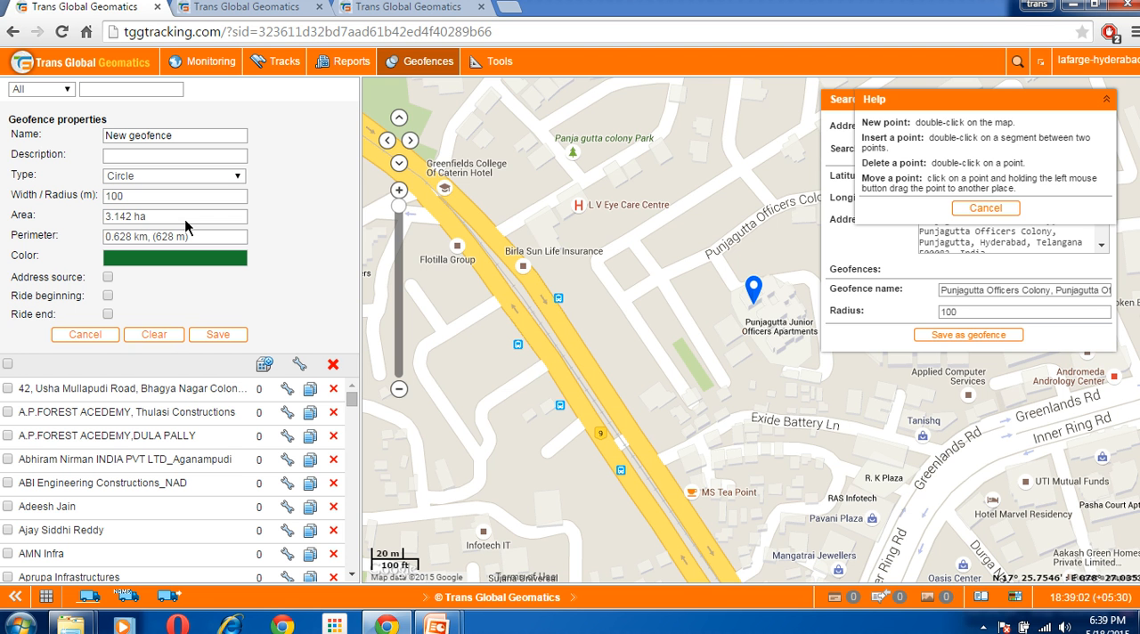
mouse_move(685, 379)
left_mouse_down()
mouse_move(523, 426)
mouse_move(581, 440)
left_mouse_up()
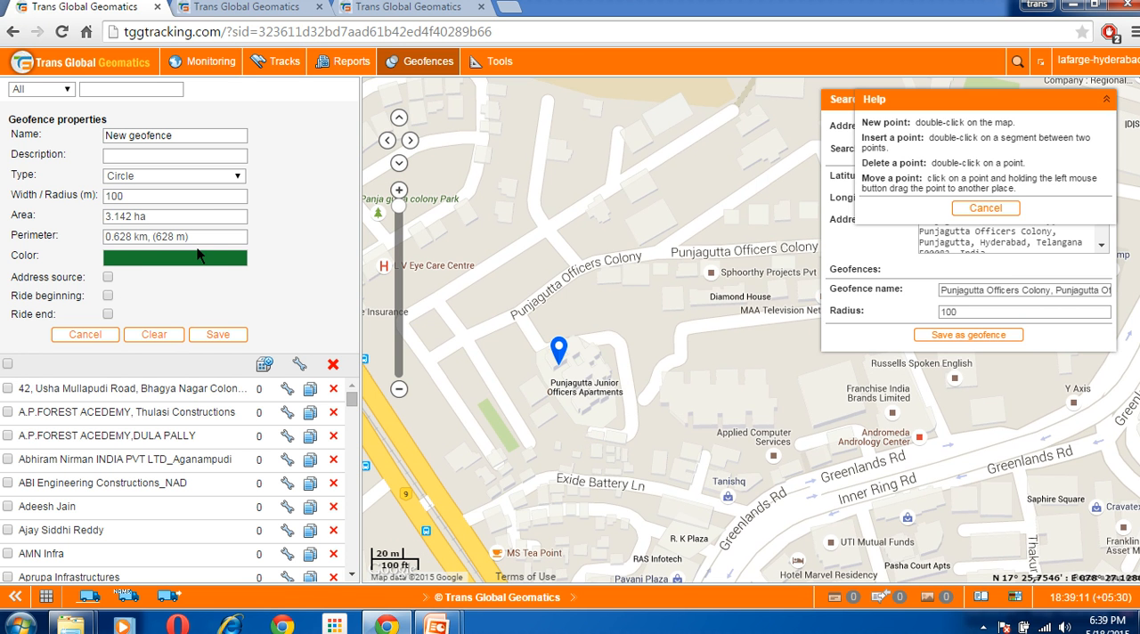
double_click(581, 378)
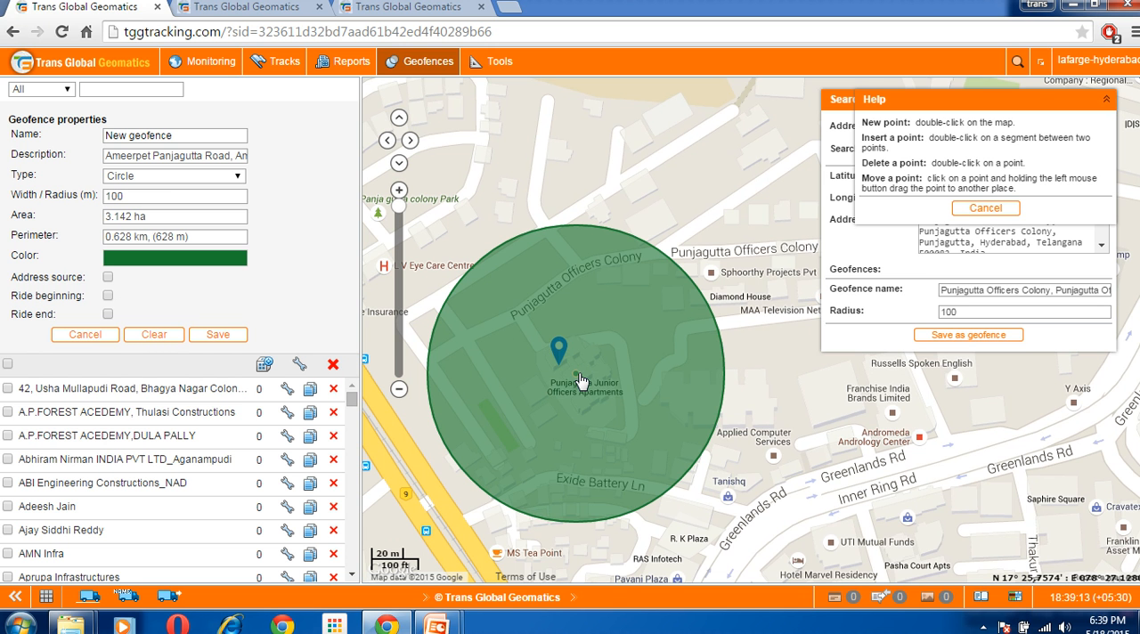
left_click_drag(542, 356, 659, 323)
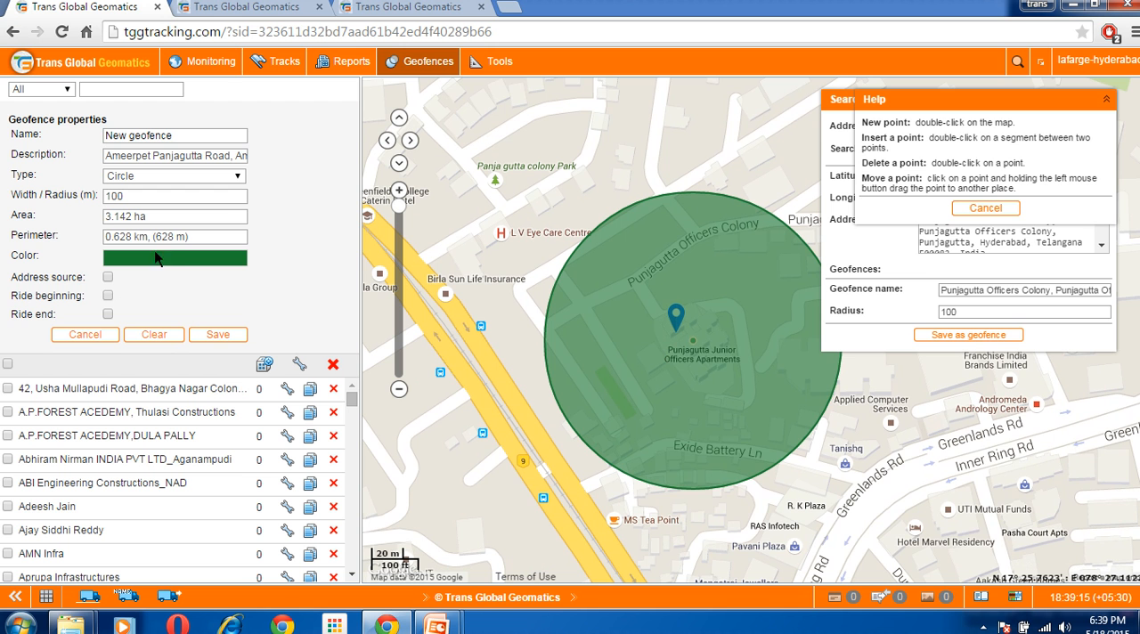
Set the circle geofence's radius to 40 m and cancel the geofence without saving
double_click(182, 239)
left_click(139, 248)
type("60")
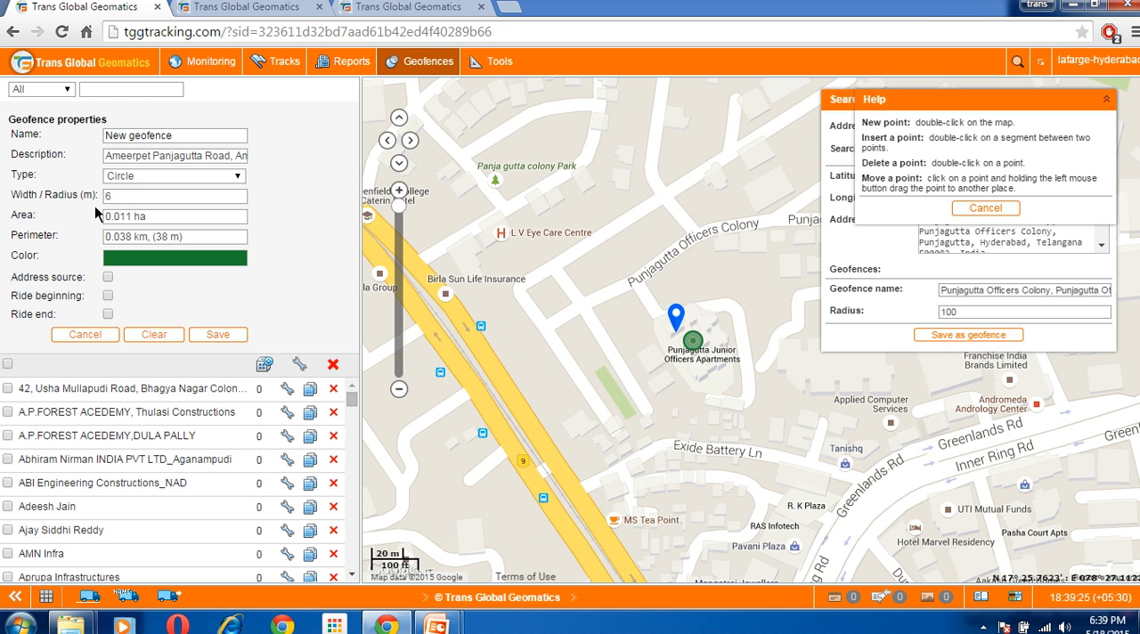
key("BackSpace")
key("BackSpace")
type("40")
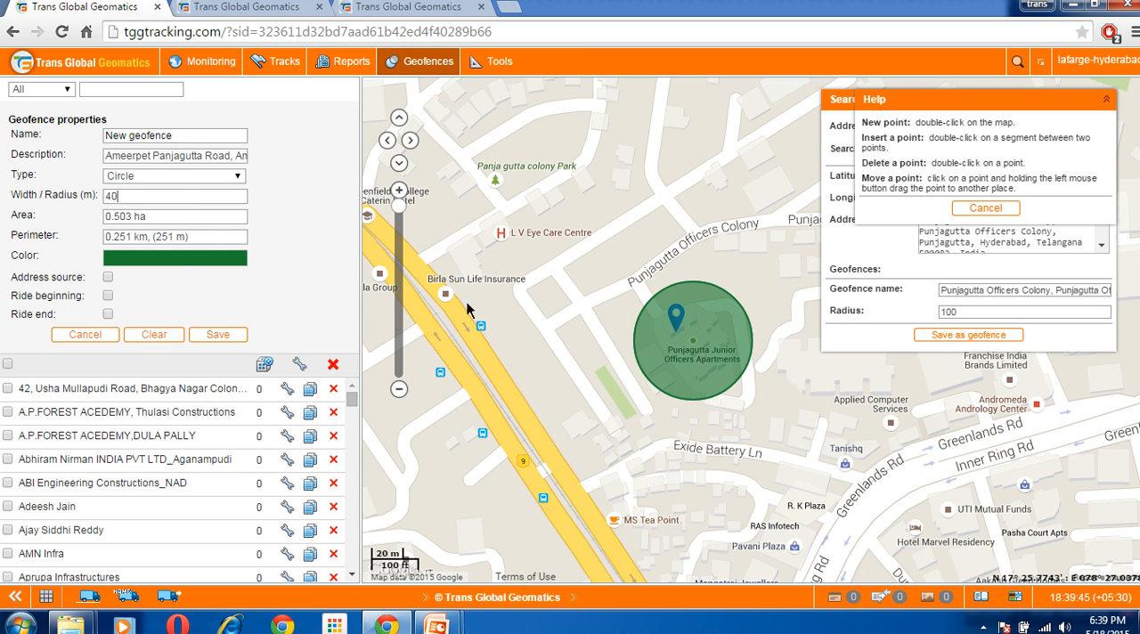
mouse_move(645, 456)
left_mouse_down()
mouse_move(668, 466)
mouse_move(665, 456)
left_mouse_up()
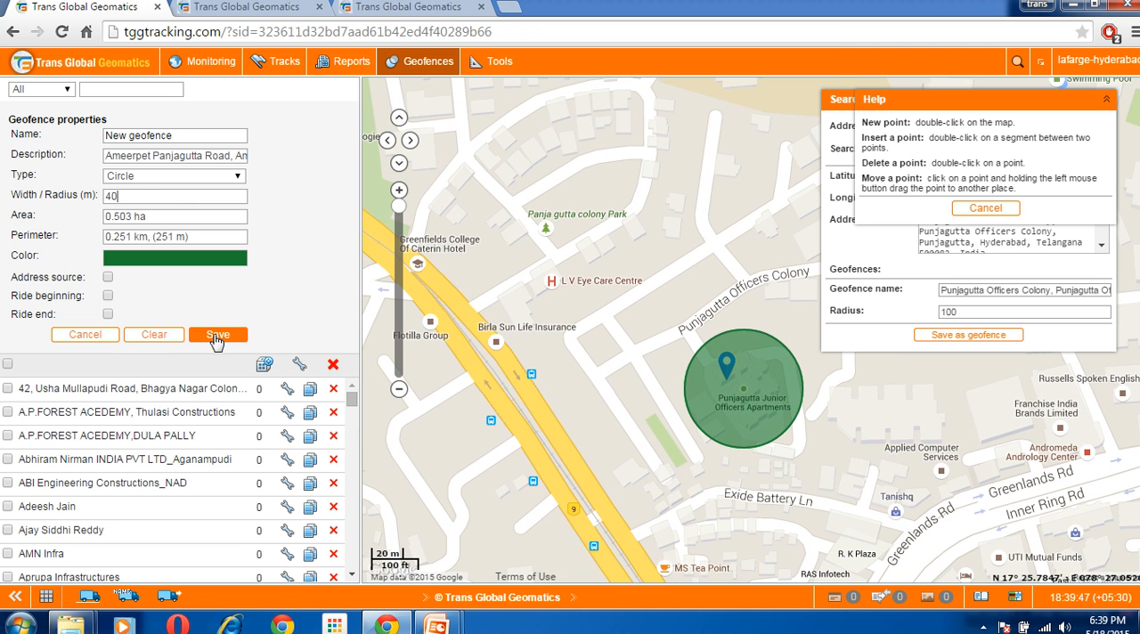
left_click(107, 335)
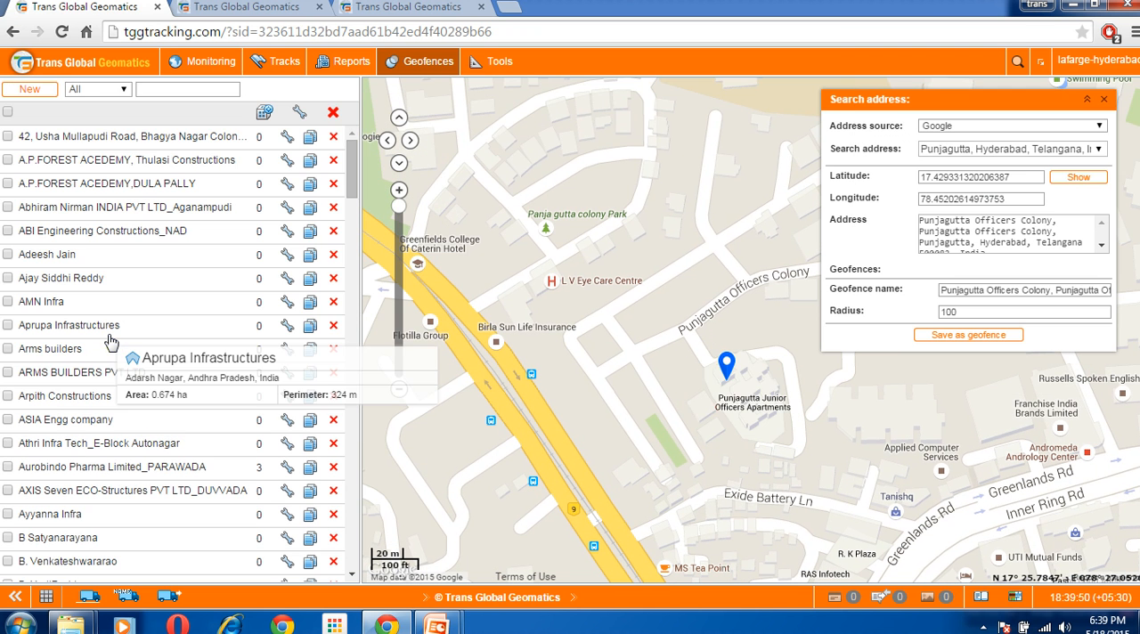
Close the address search and display the vehicle track settings
left_click(1105, 100)
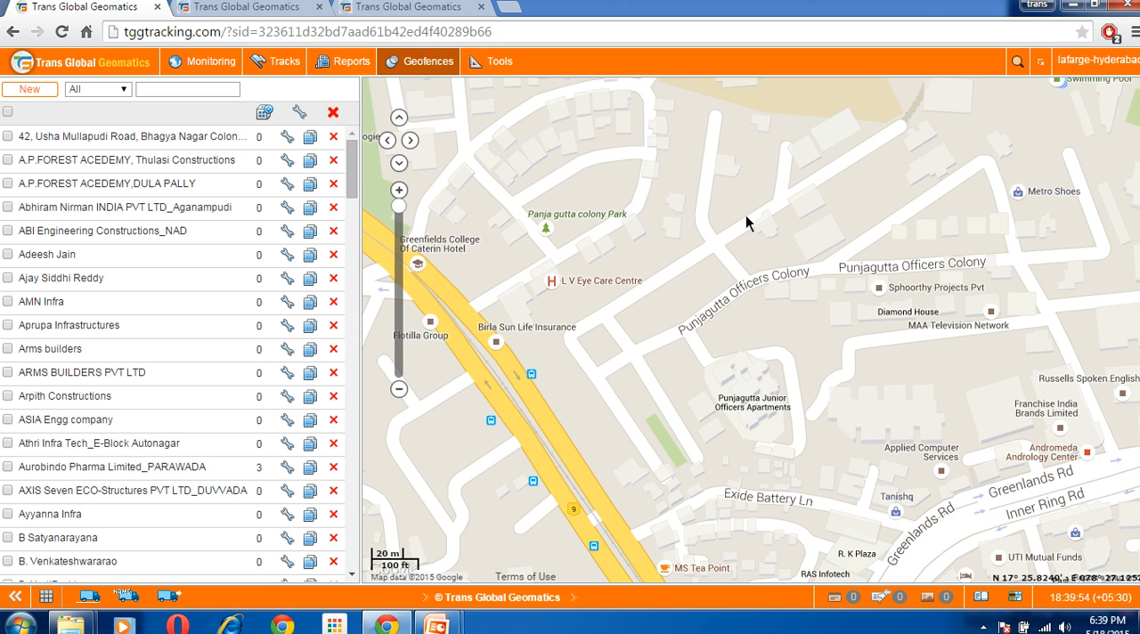
left_click_drag(530, 475, 669, 400)
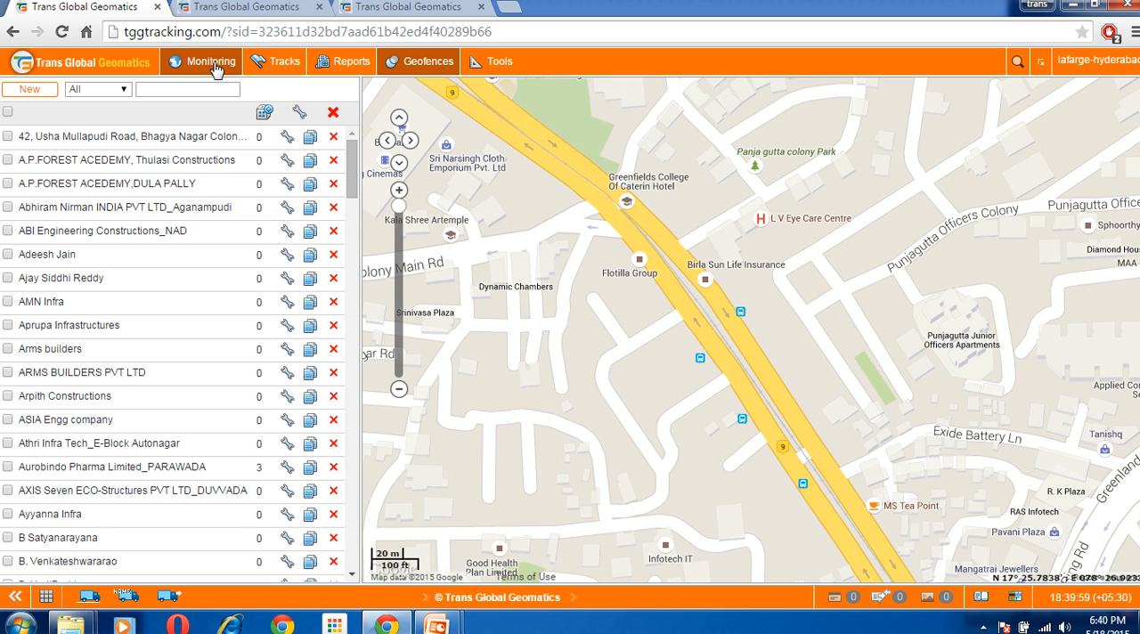
left_click(295, 73)
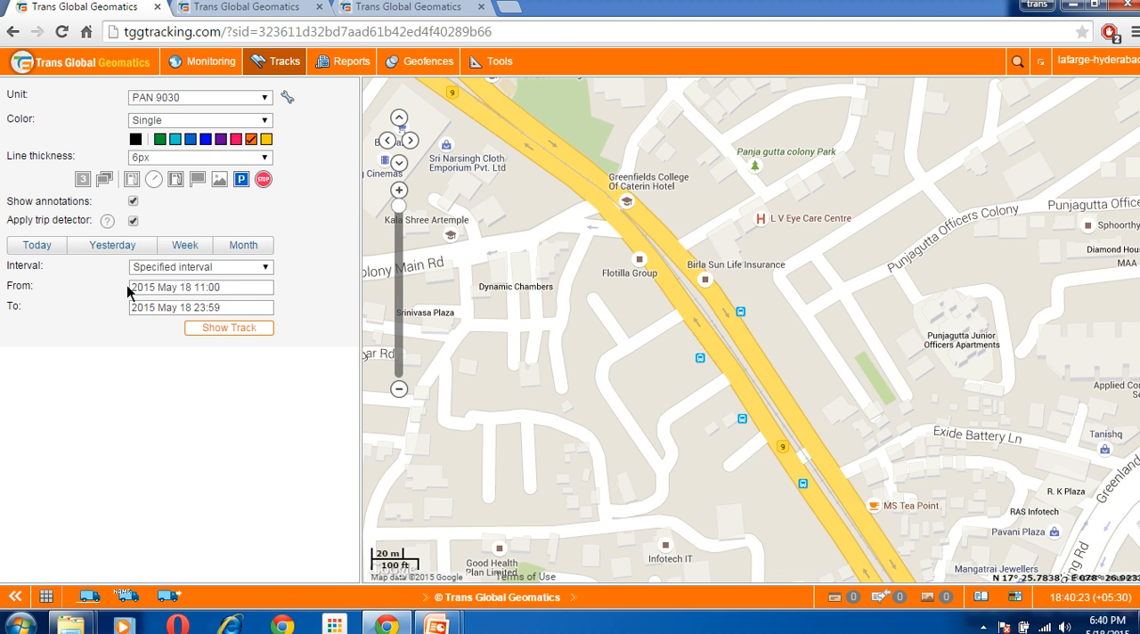
Return to the monitoring list, locate unit PAN 9030 on the map and close its mini-map window
left_click(212, 63)
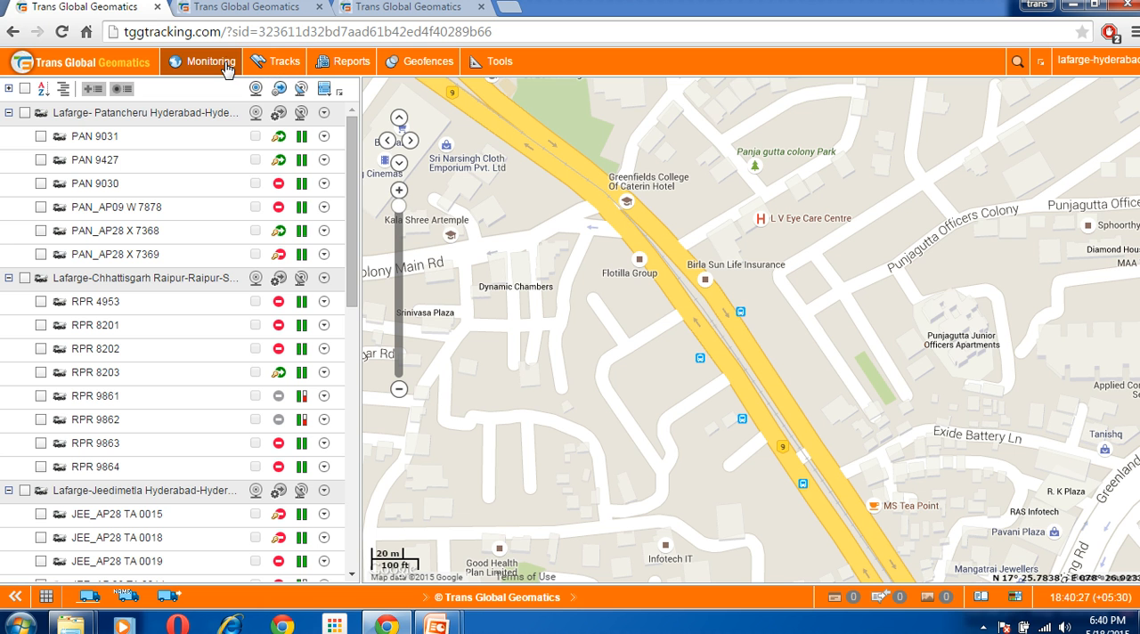
mouse_move(121, 185)
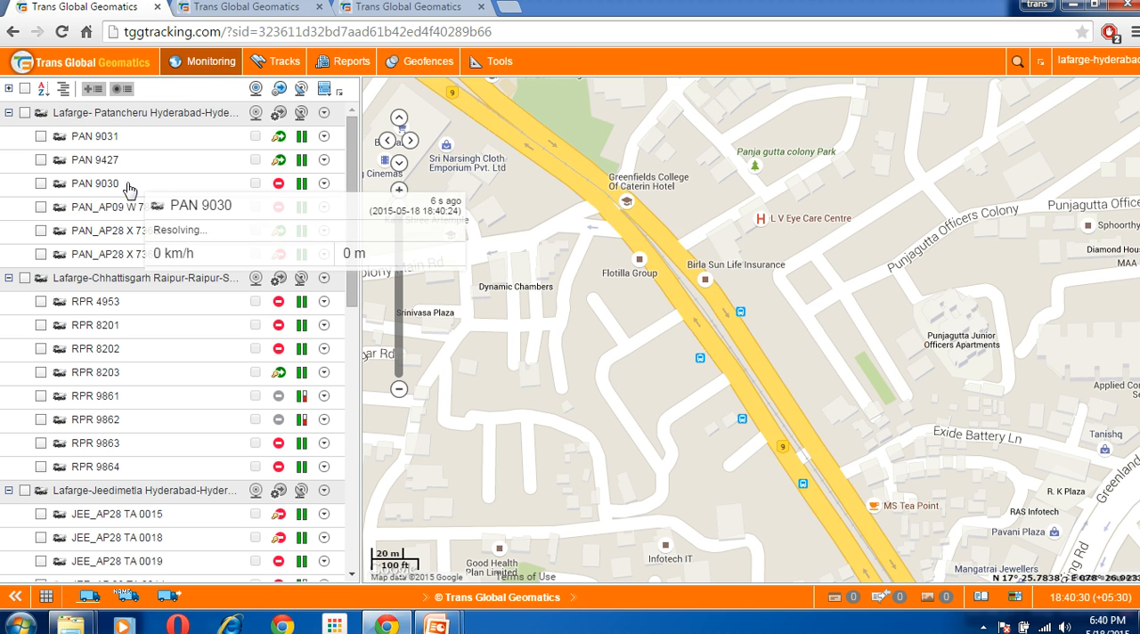
left_click(104, 185)
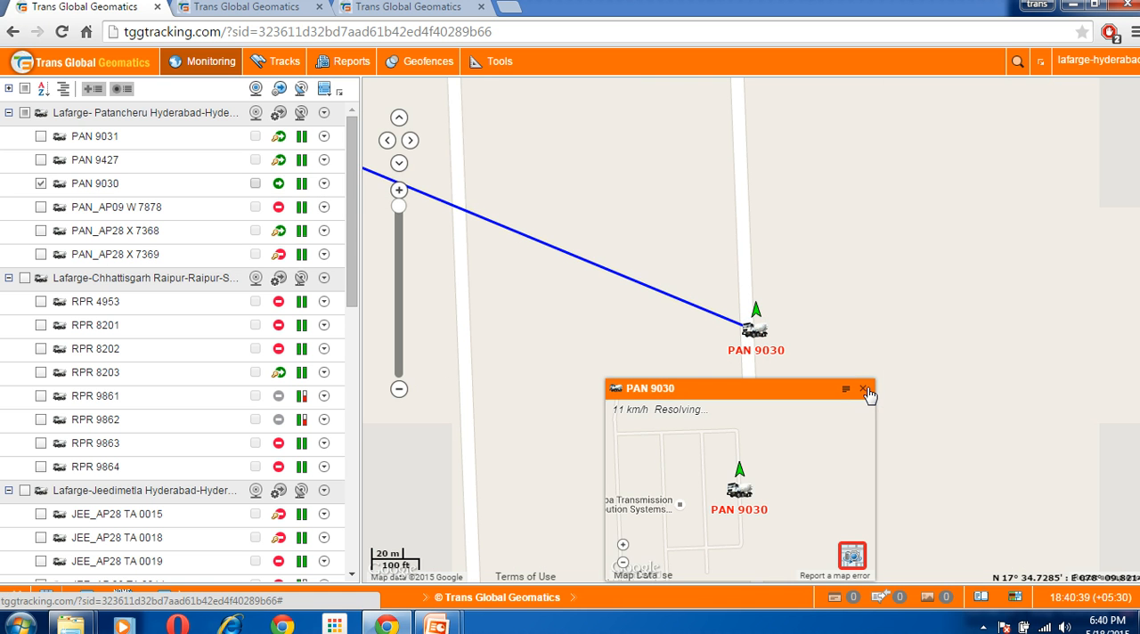
left_click(865, 391)
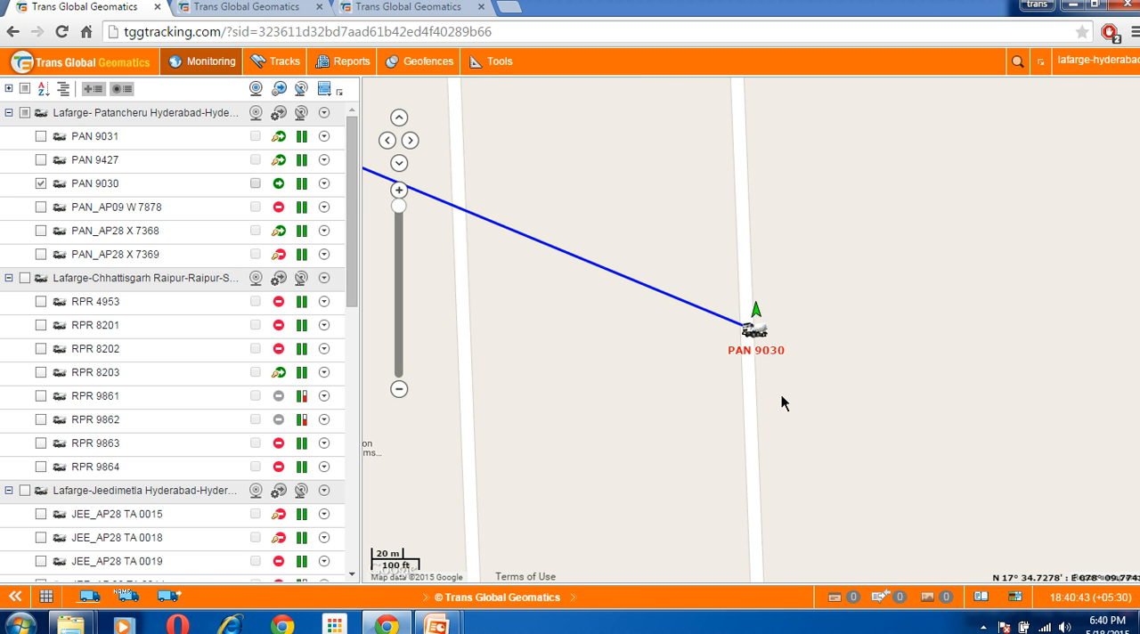
left_click(41, 184)
mouse_move(136, 210)
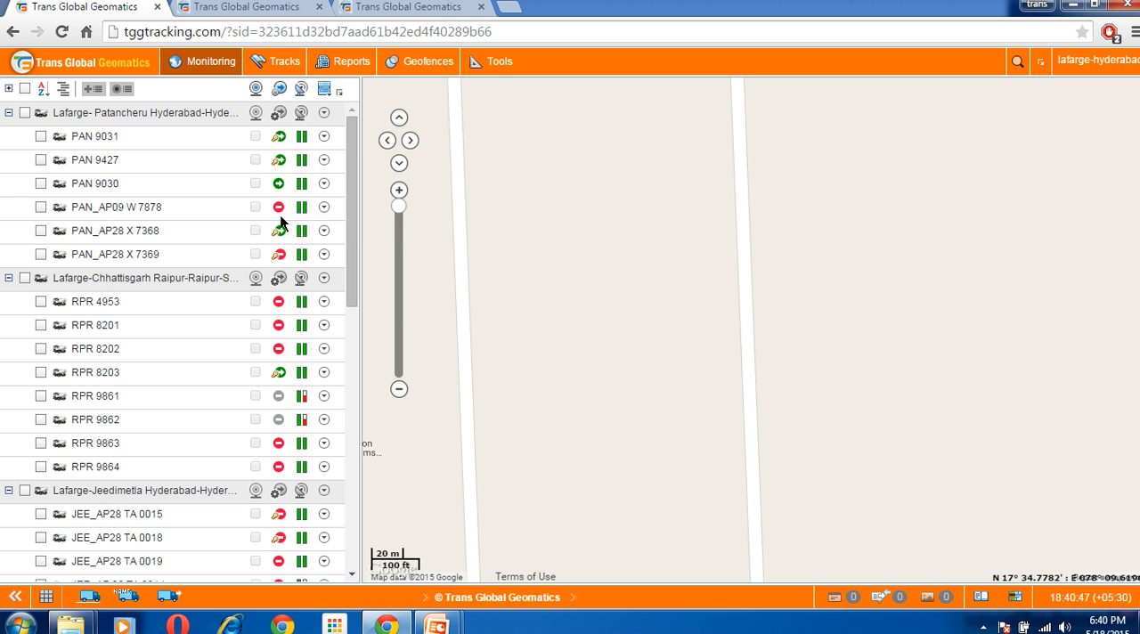
mouse_move(281, 218)
left_click(41, 208)
mouse_move(116, 212)
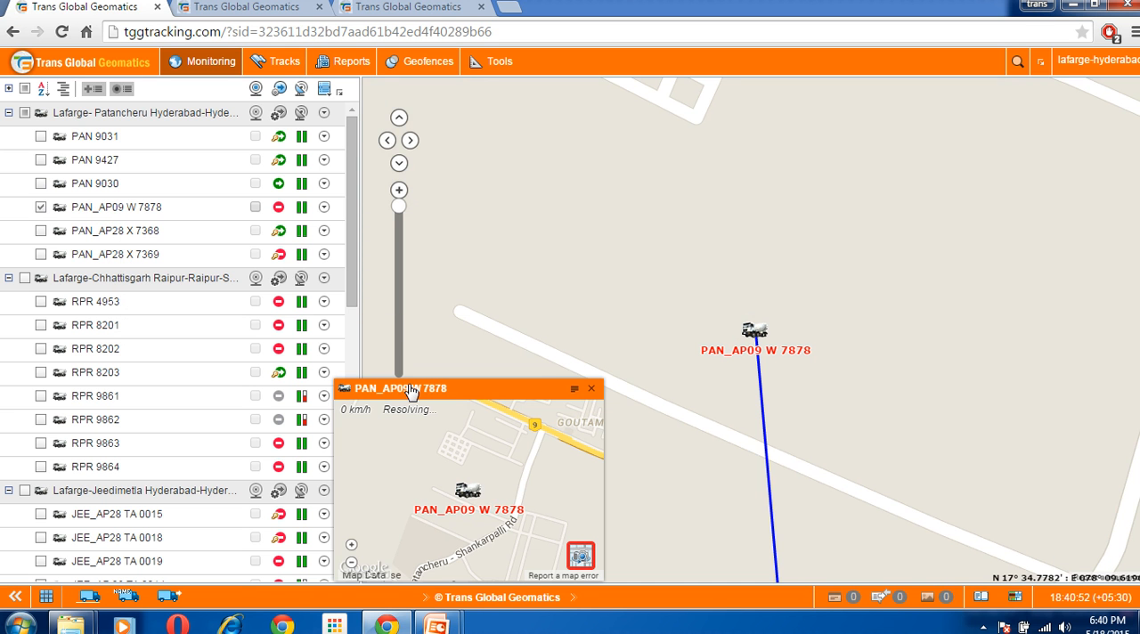
left_click(591, 388)
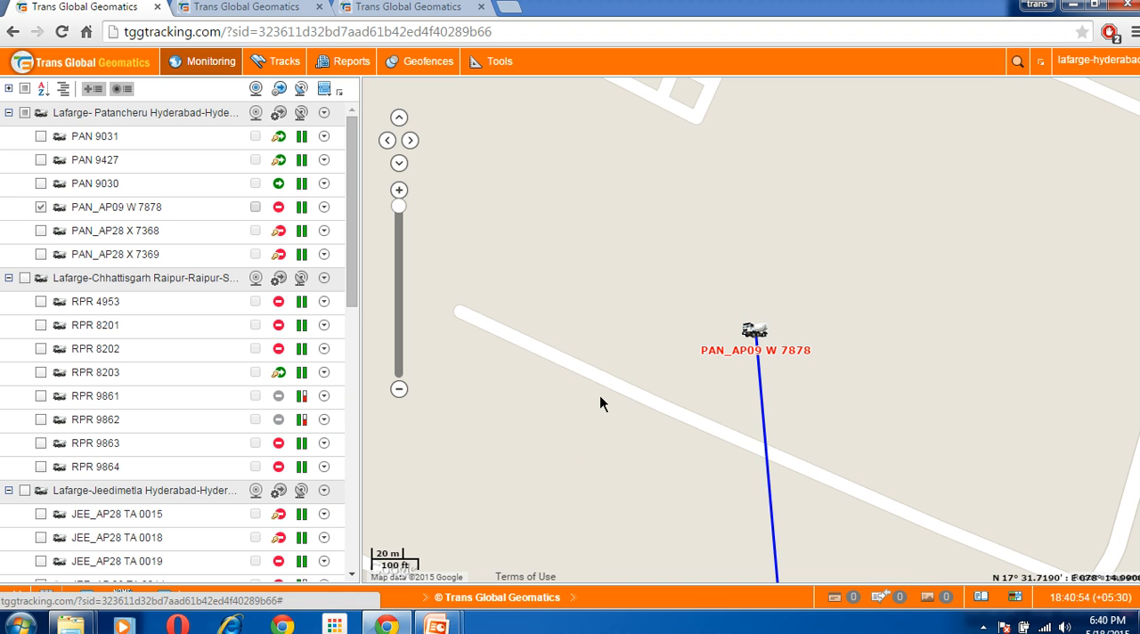
Switch the base map around PAN_AP09 W 7878 to Google Hybrid
left_click(399, 389)
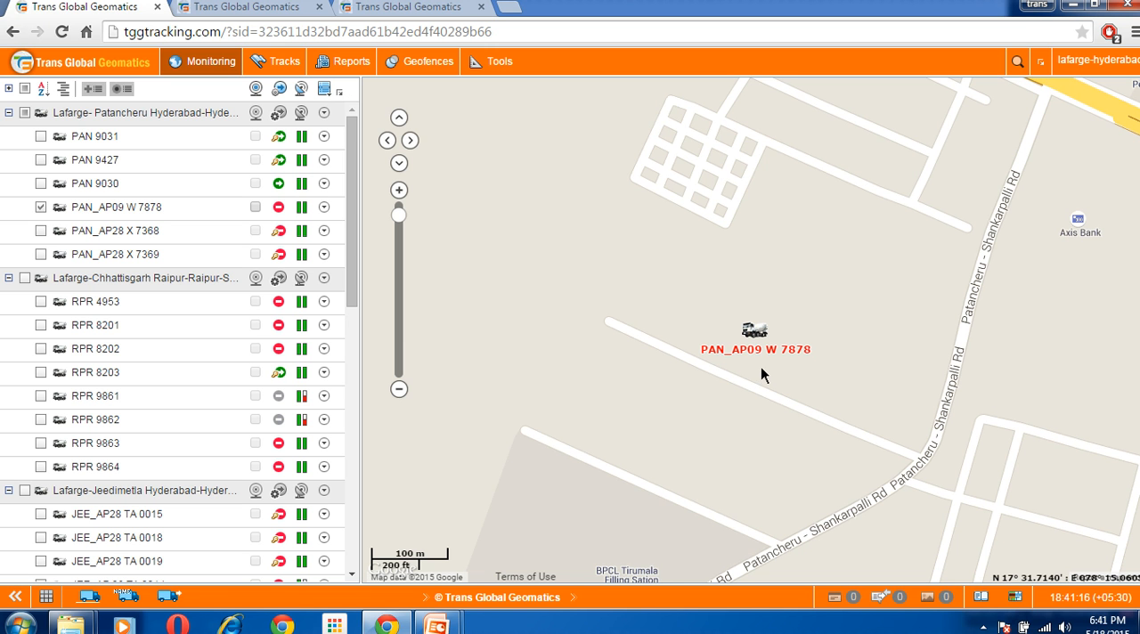
left_click(1016, 599)
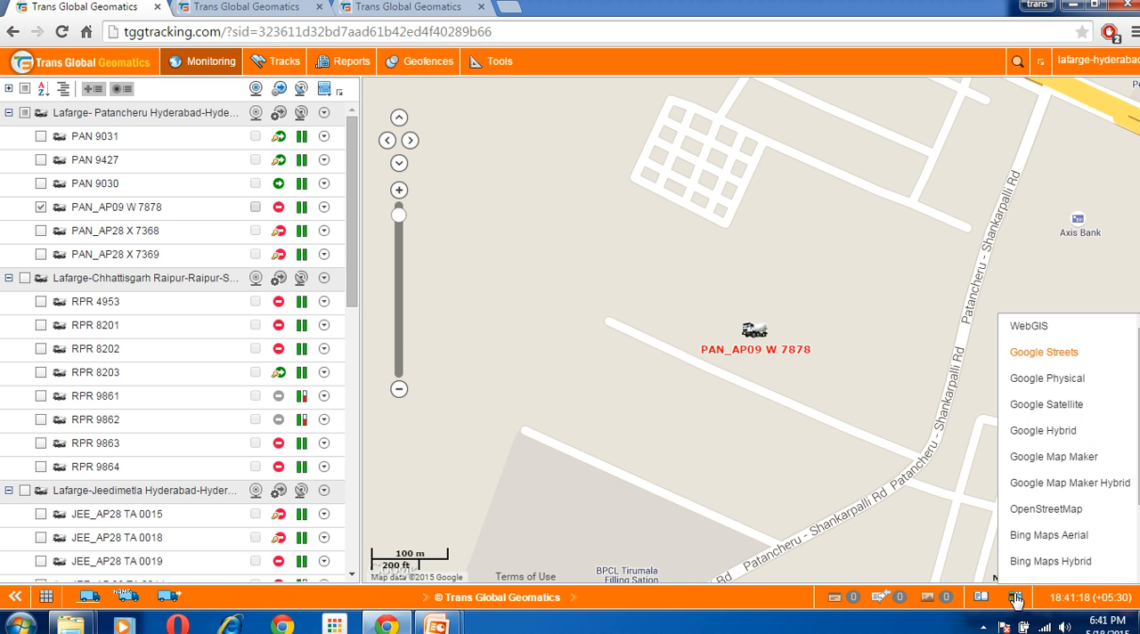
left_click(1040, 432)
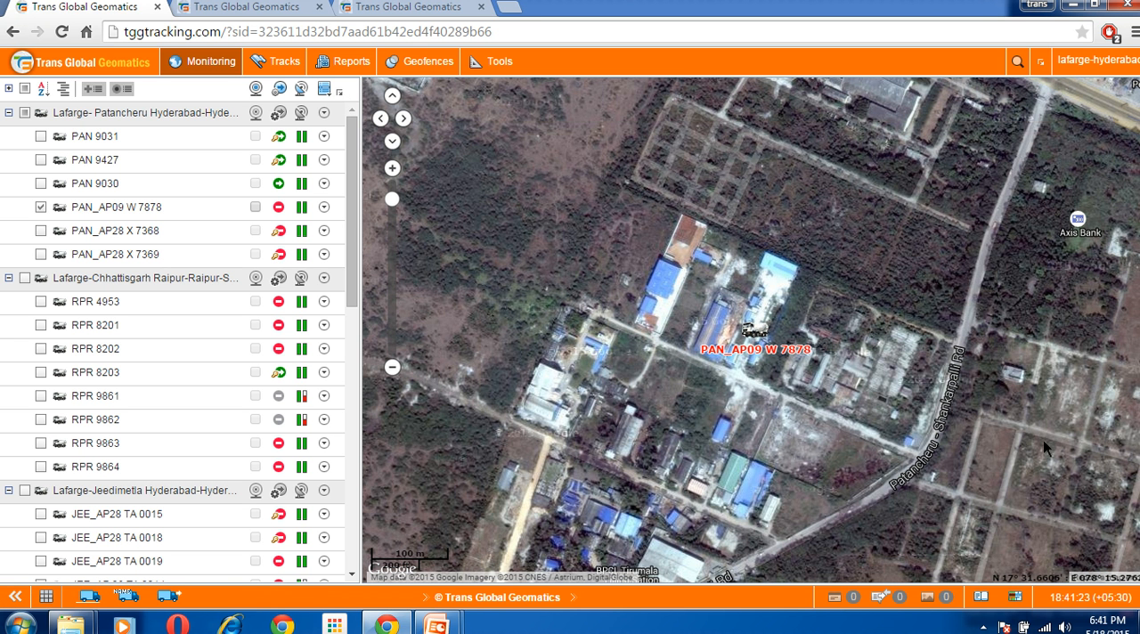
left_click_drag(861, 461, 844, 485)
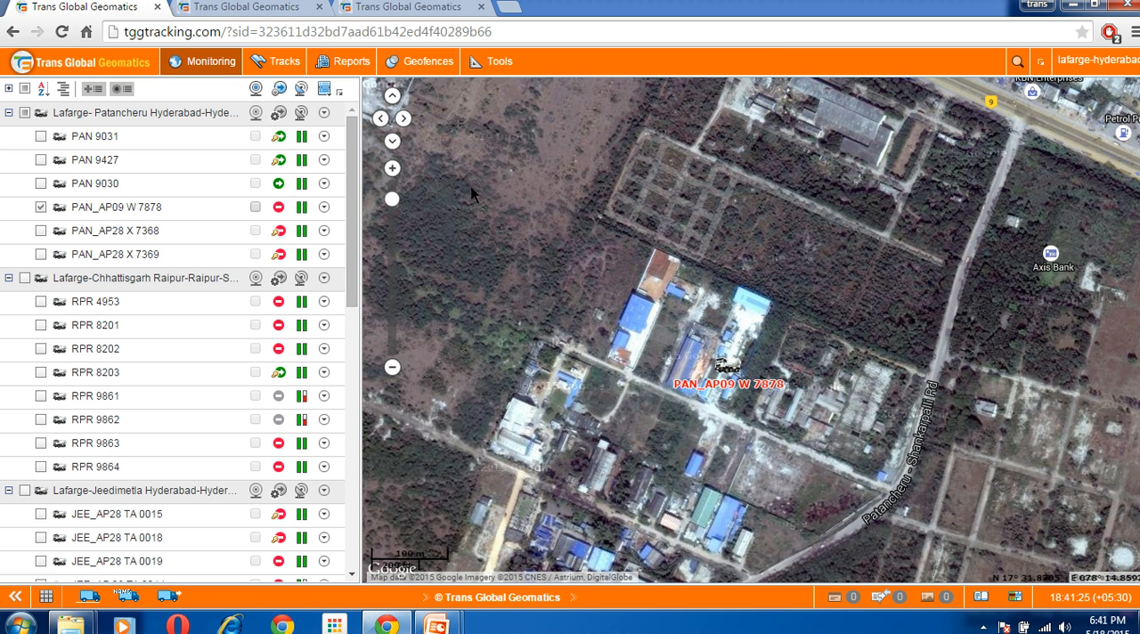
left_click(435, 67)
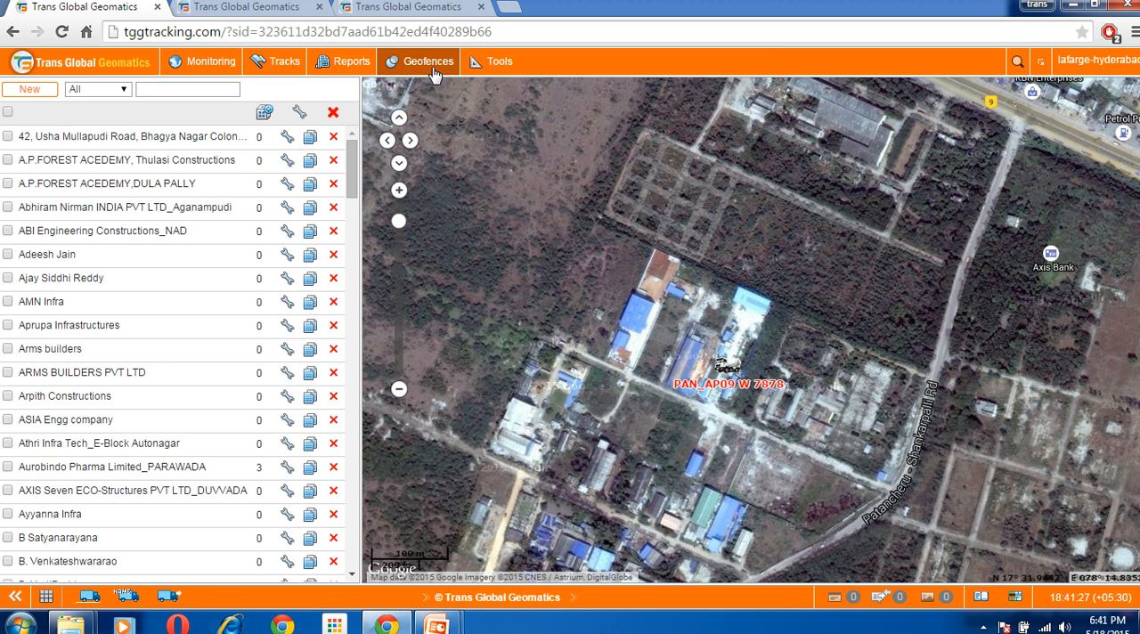
left_click(45, 91)
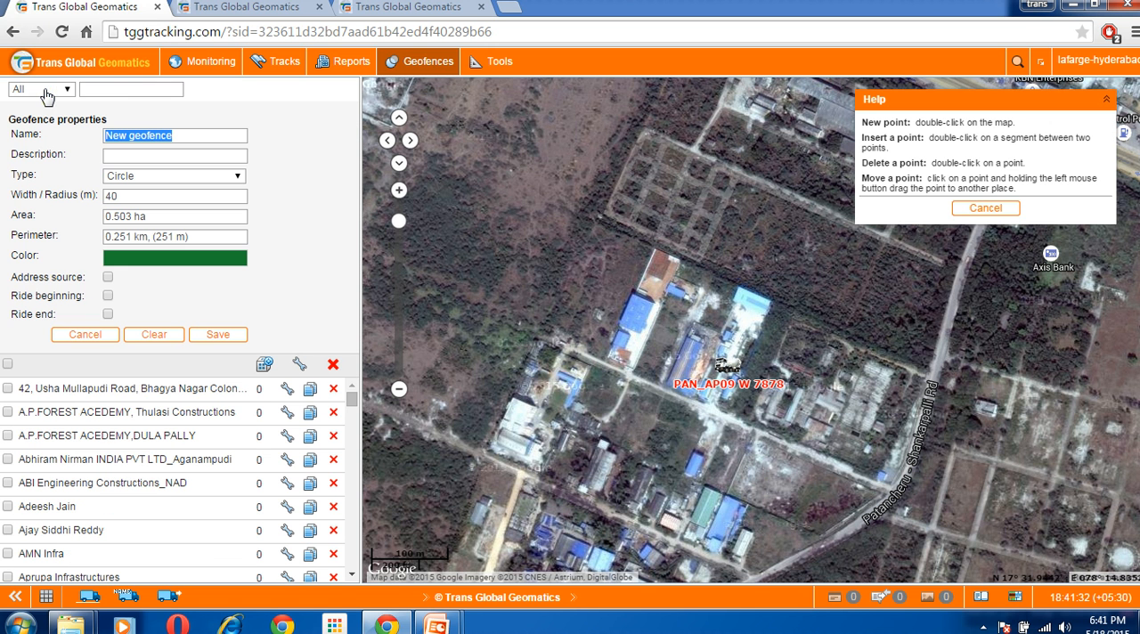
double_click(665, 383)
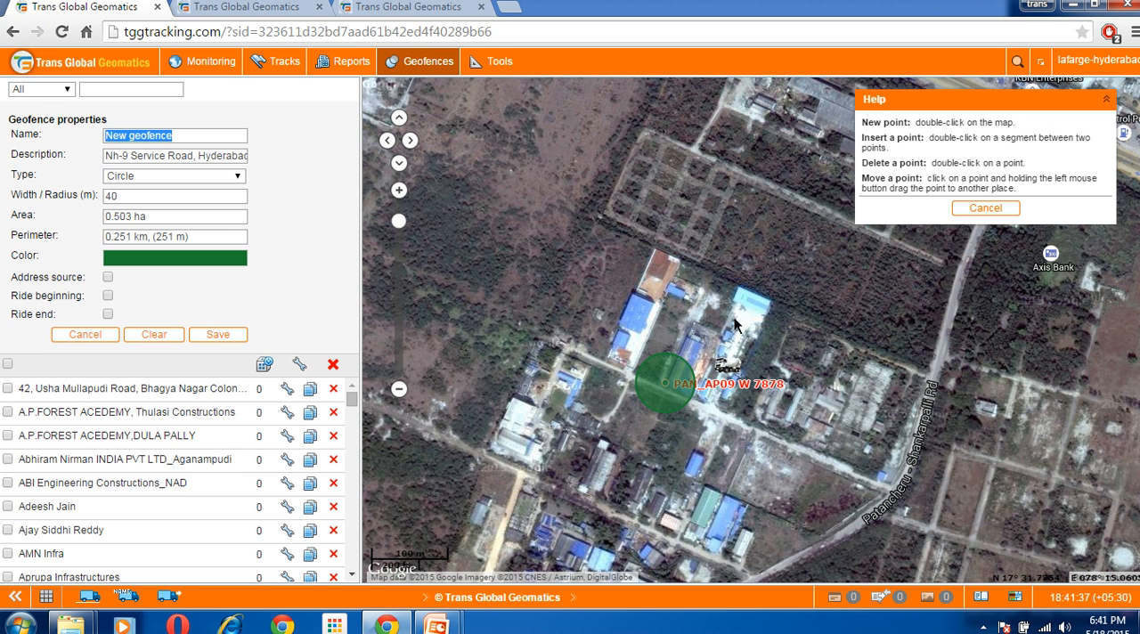
left_click(167, 338)
Set the geofence type to Polygon, outline about 2.1 ha around PAN_AP09 W 7878 with four corners, and cancel without saving
left_click(202, 176)
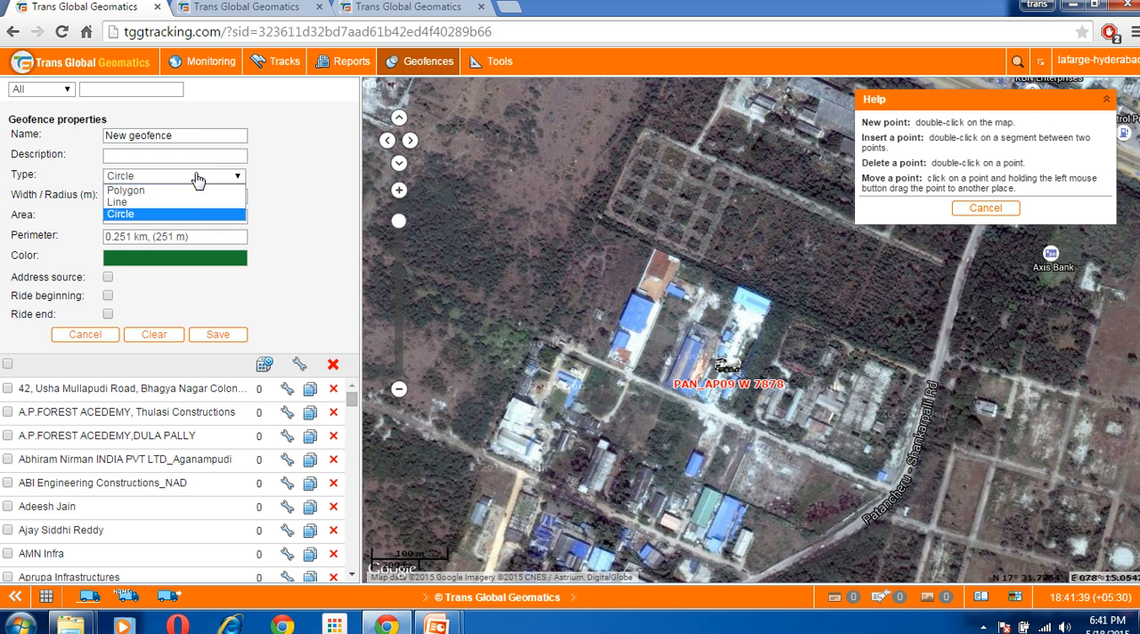
left_click(202, 187)
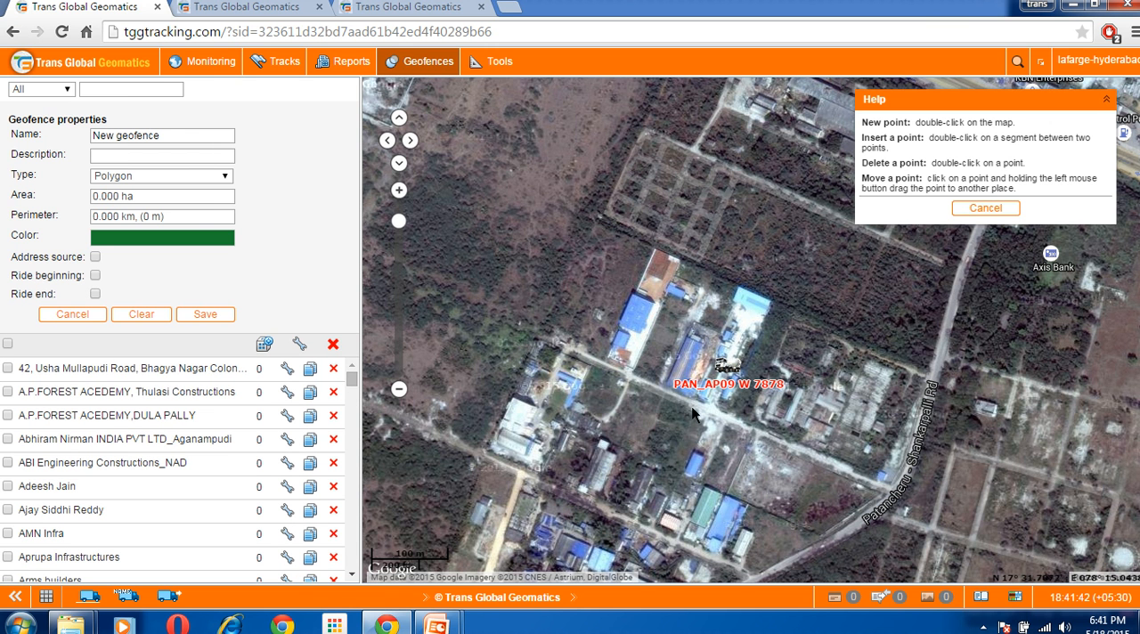
double_click(671, 391)
double_click(704, 279)
double_click(800, 316)
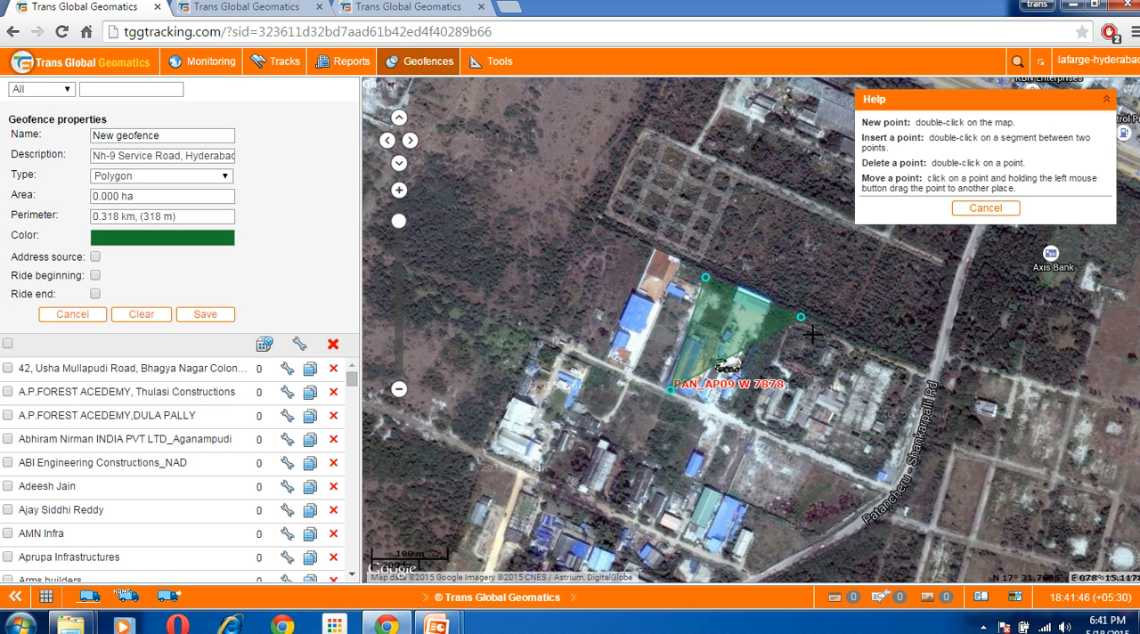
double_click(757, 422)
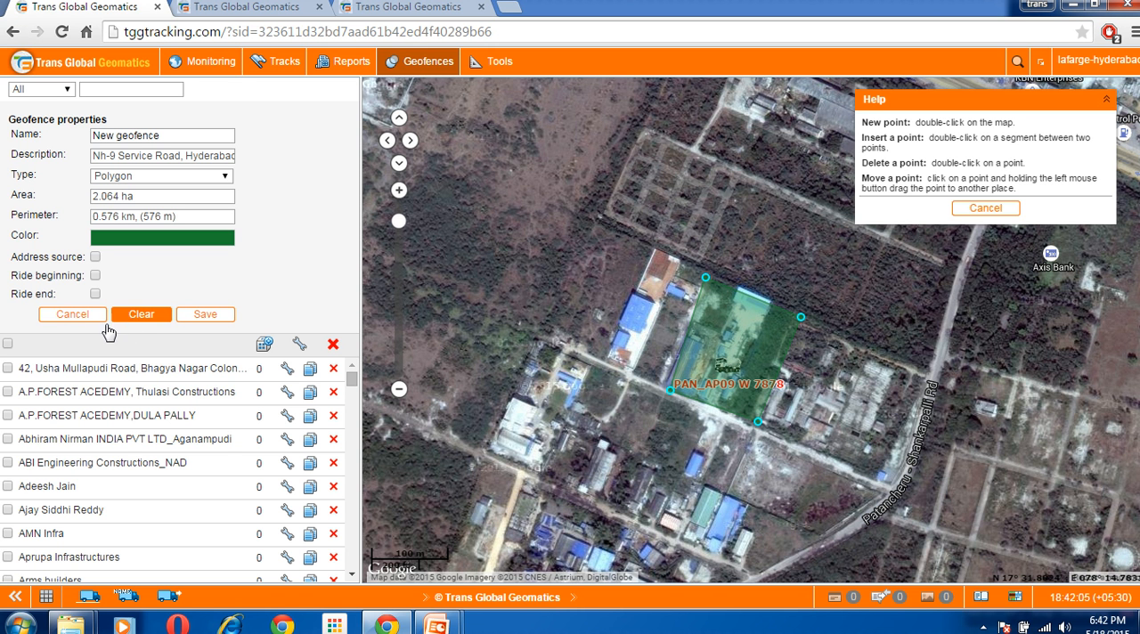
left_click(72, 313)
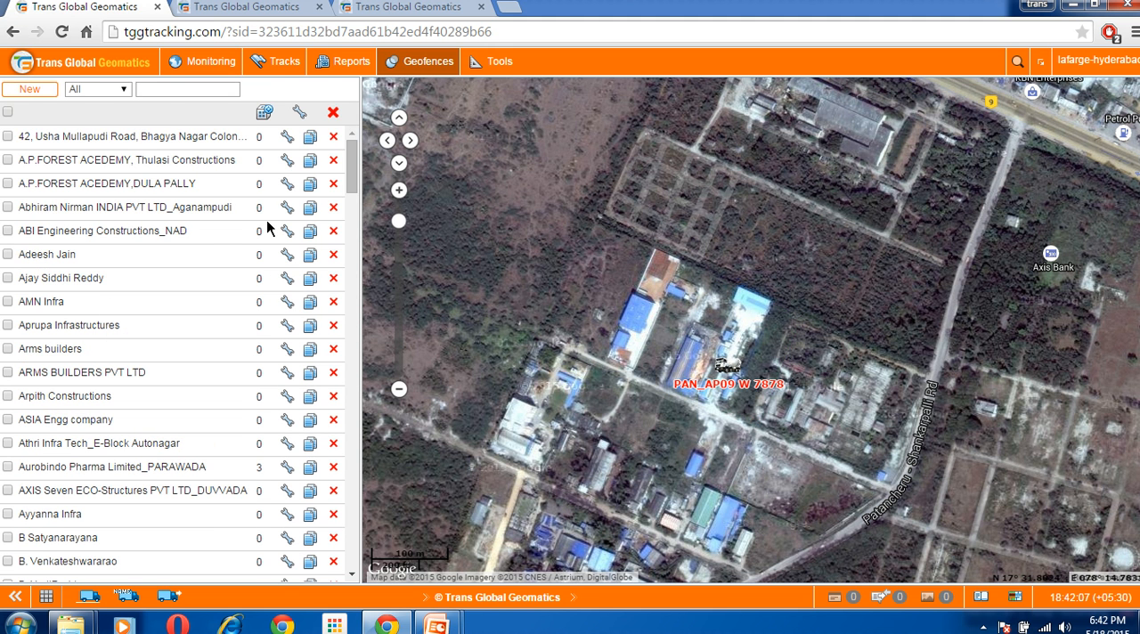
left_click(223, 65)
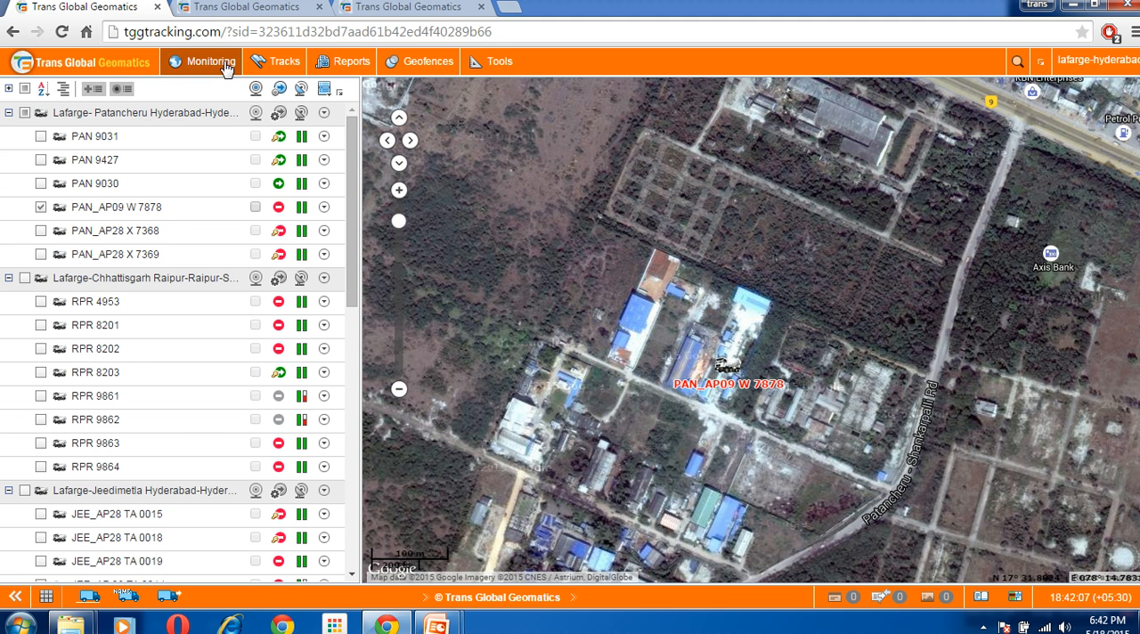
left_click(43, 210)
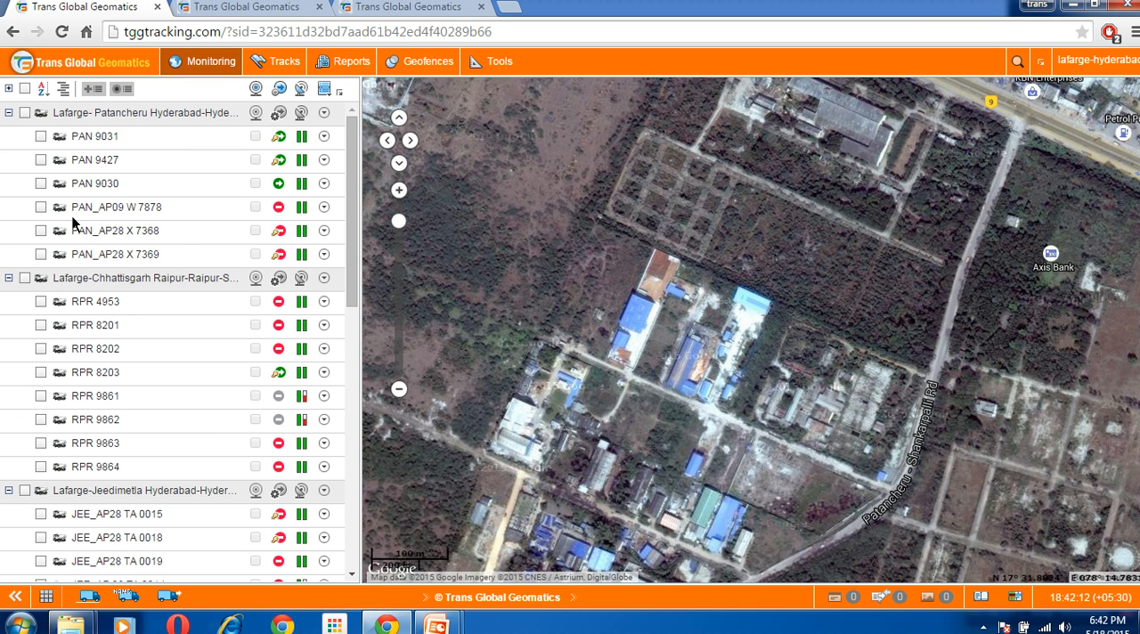
mouse_move(84, 215)
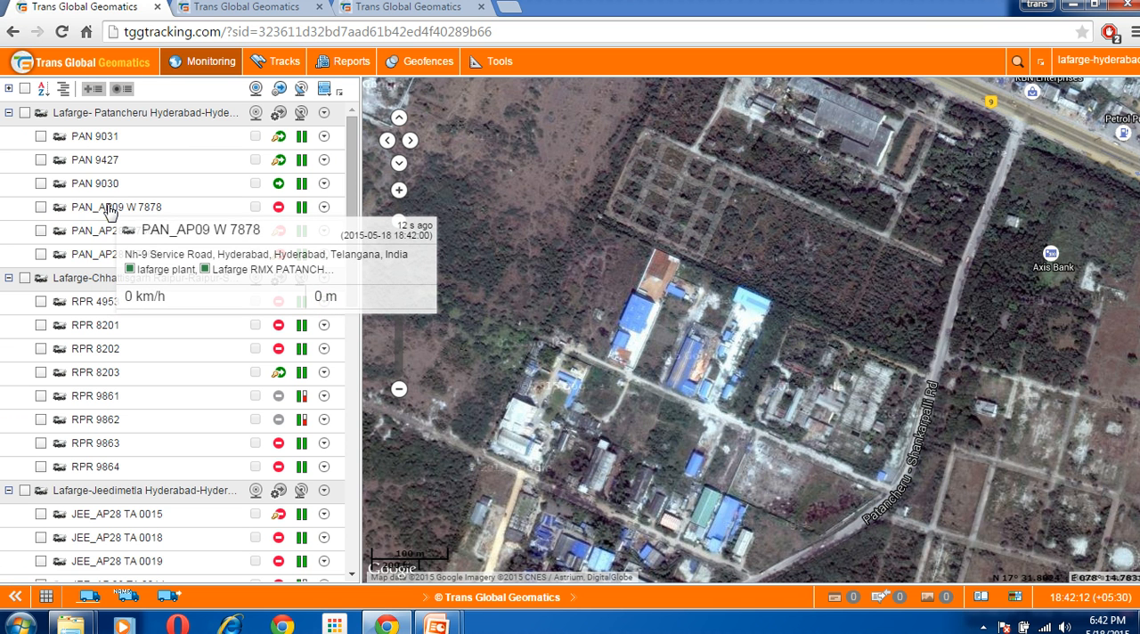
left_click(109, 211)
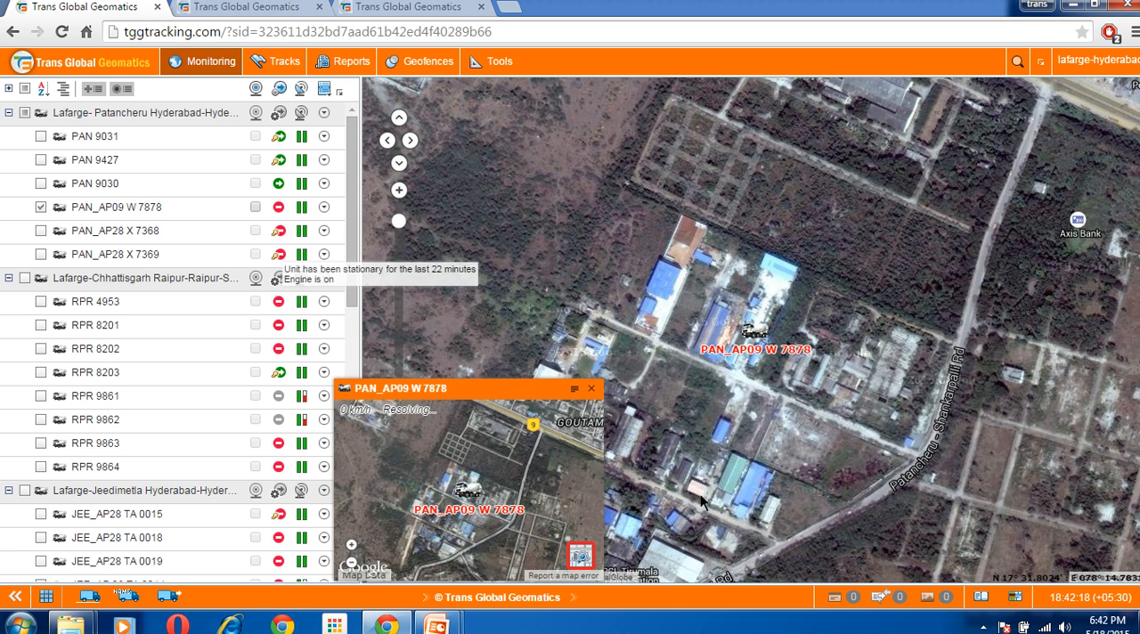
left_click(591, 388)
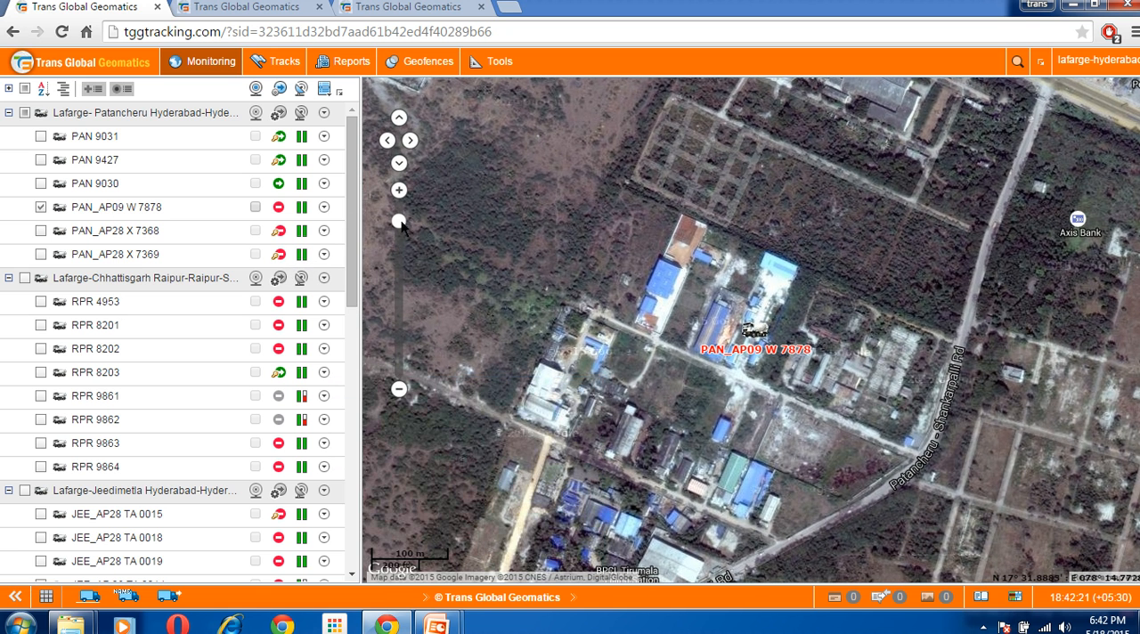
left_click(400, 191)
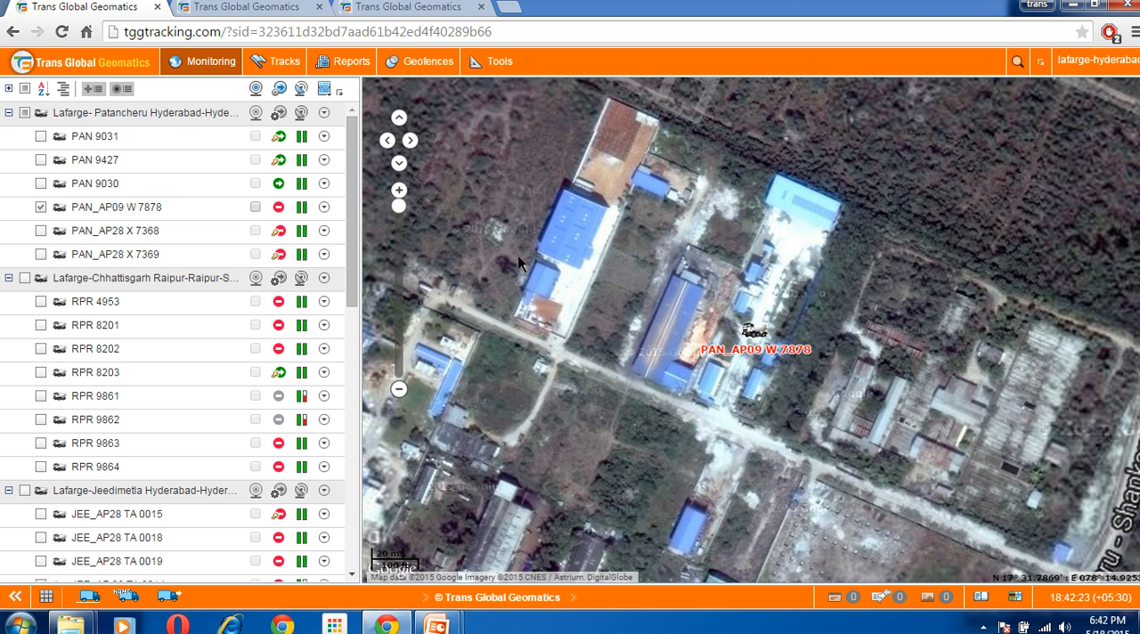
Switch the base map to Google Streets and back to Google Hybrid
left_click(1015, 598)
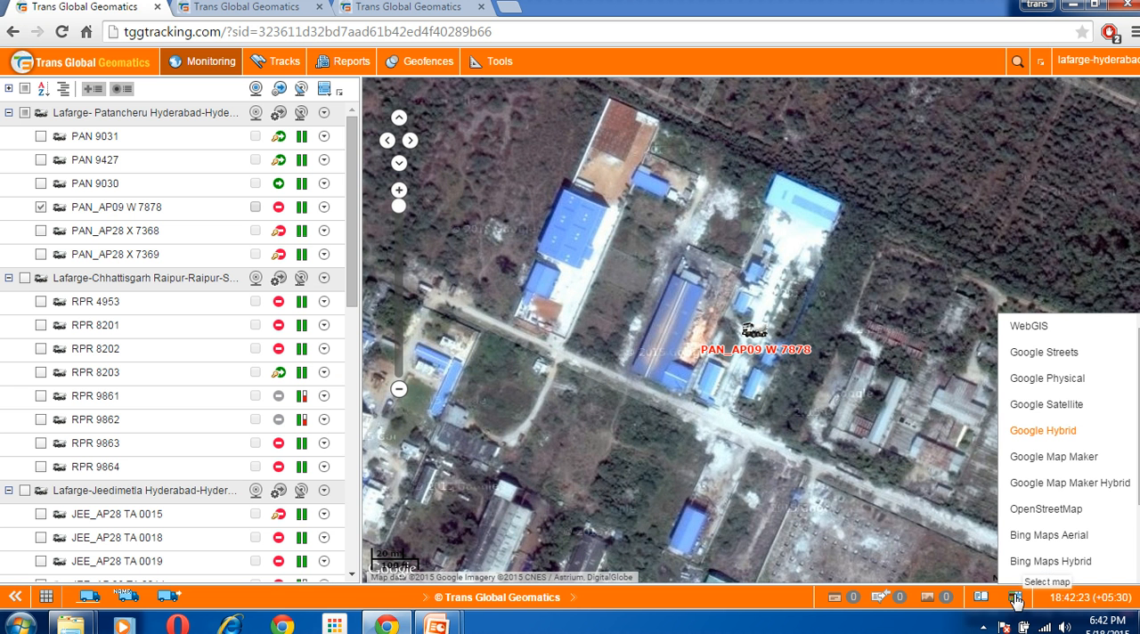
left_click(1046, 354)
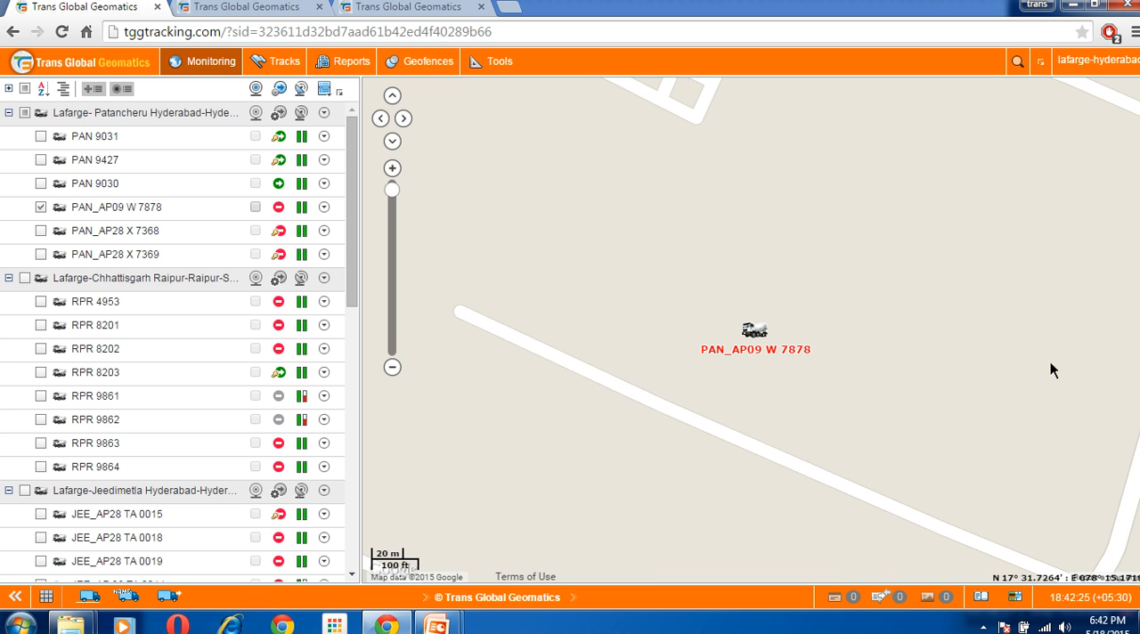
left_click(1017, 597)
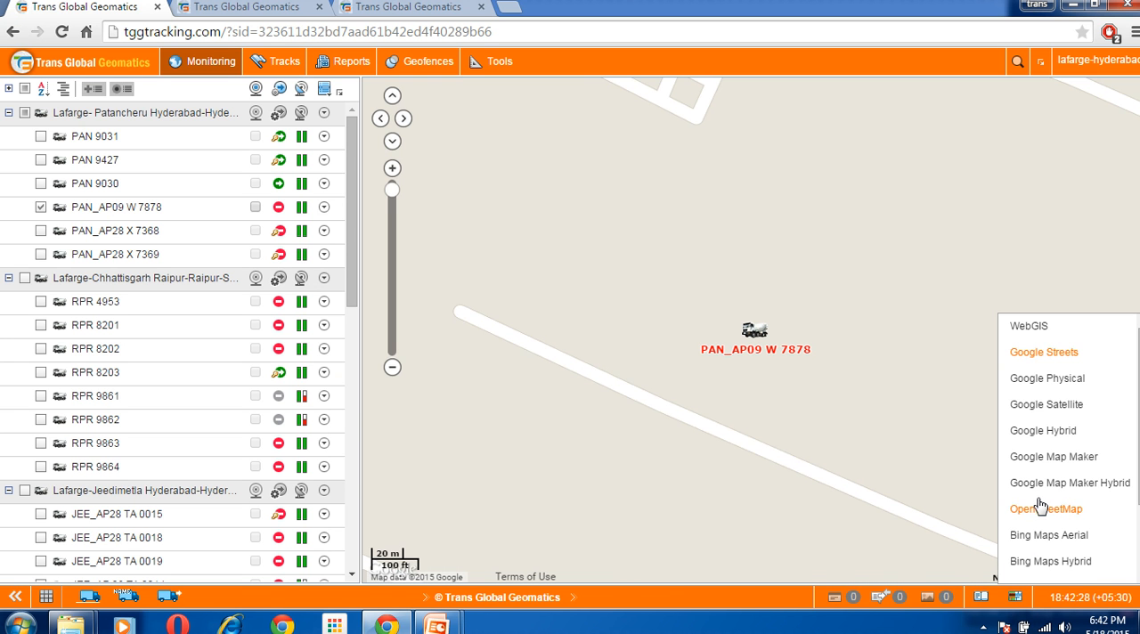
left_click(1041, 431)
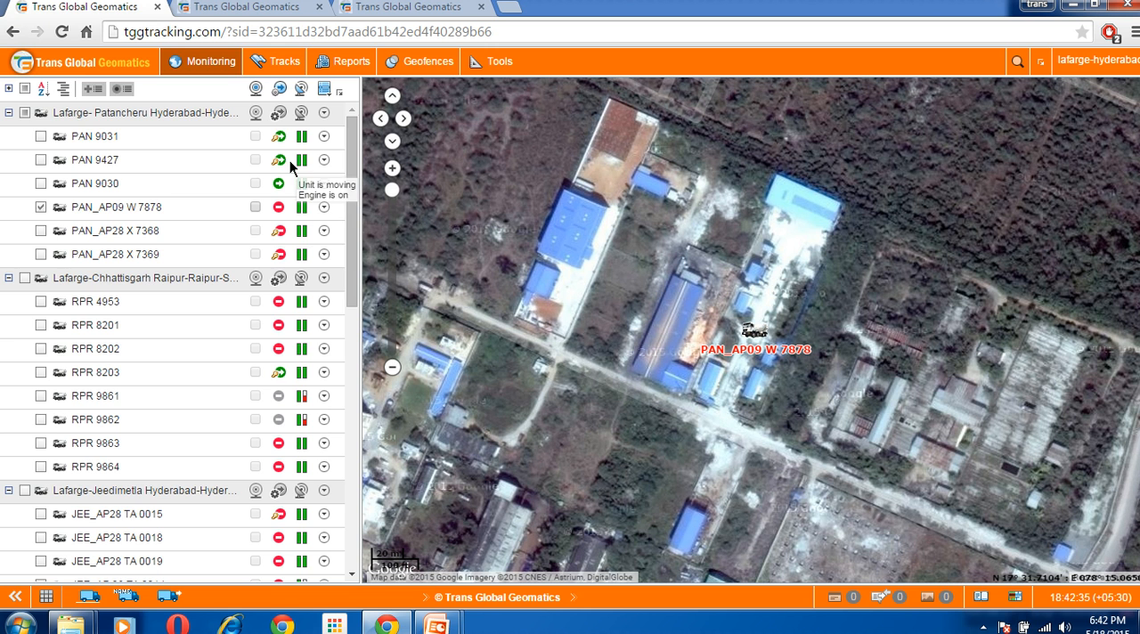
Start a new geofence named lodha-hyd with the type Polygon
left_click(414, 64)
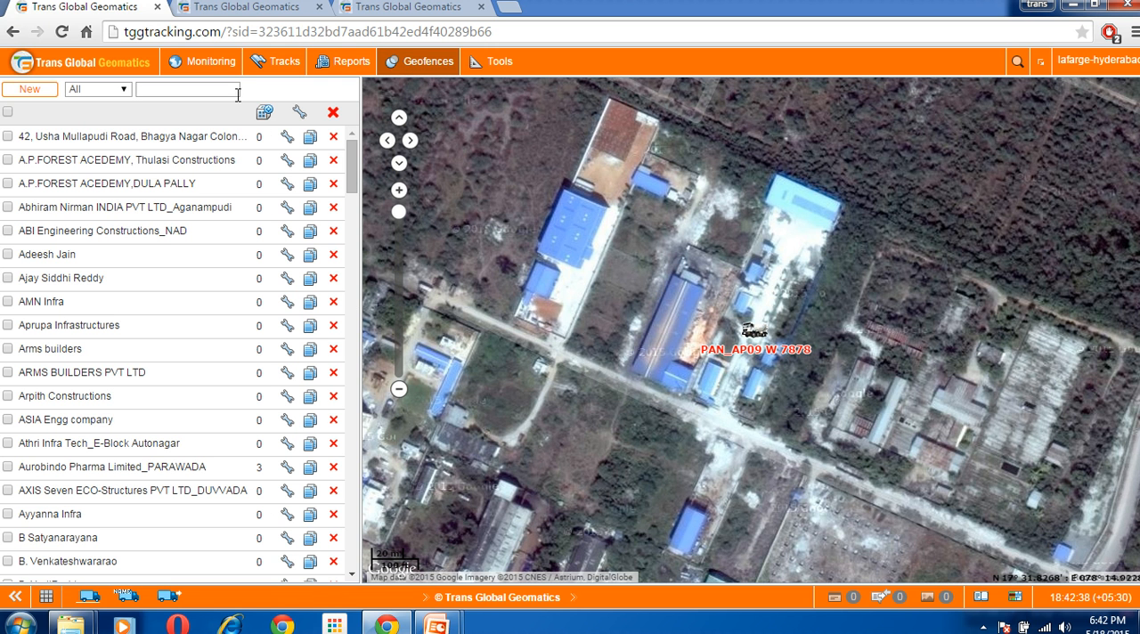
left_click(42, 92)
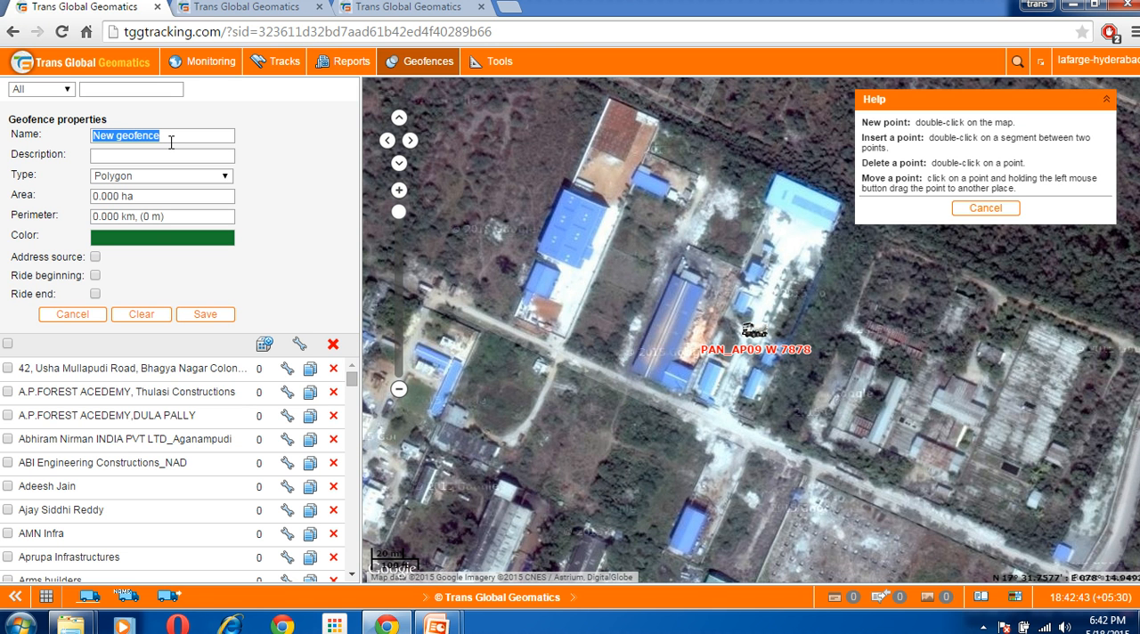
key("BackSpace")
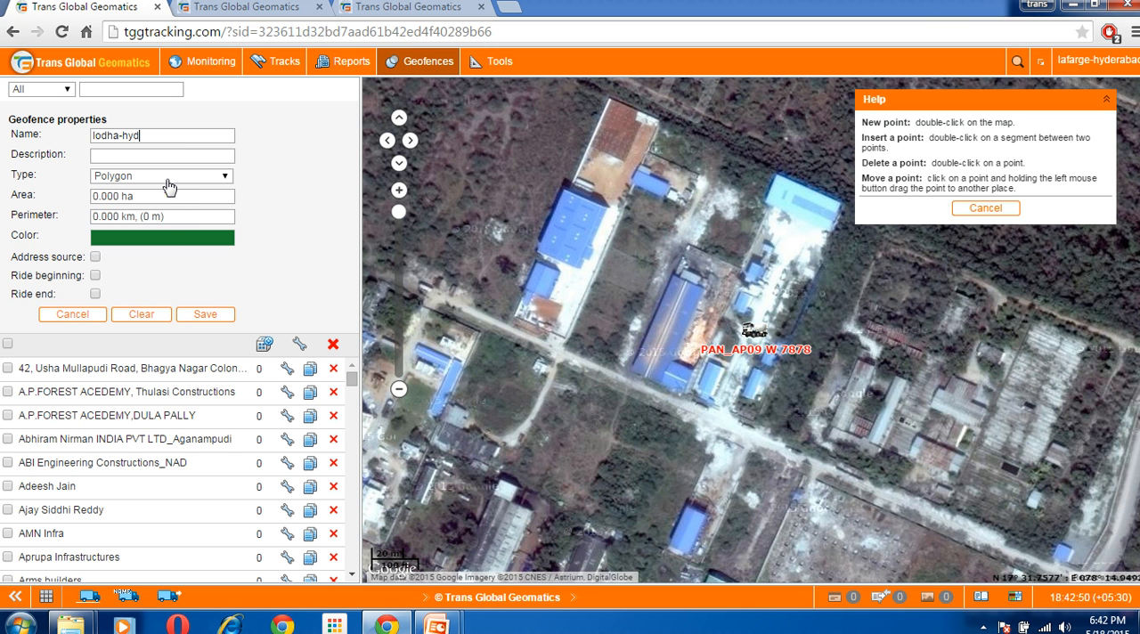
left_click(169, 184)
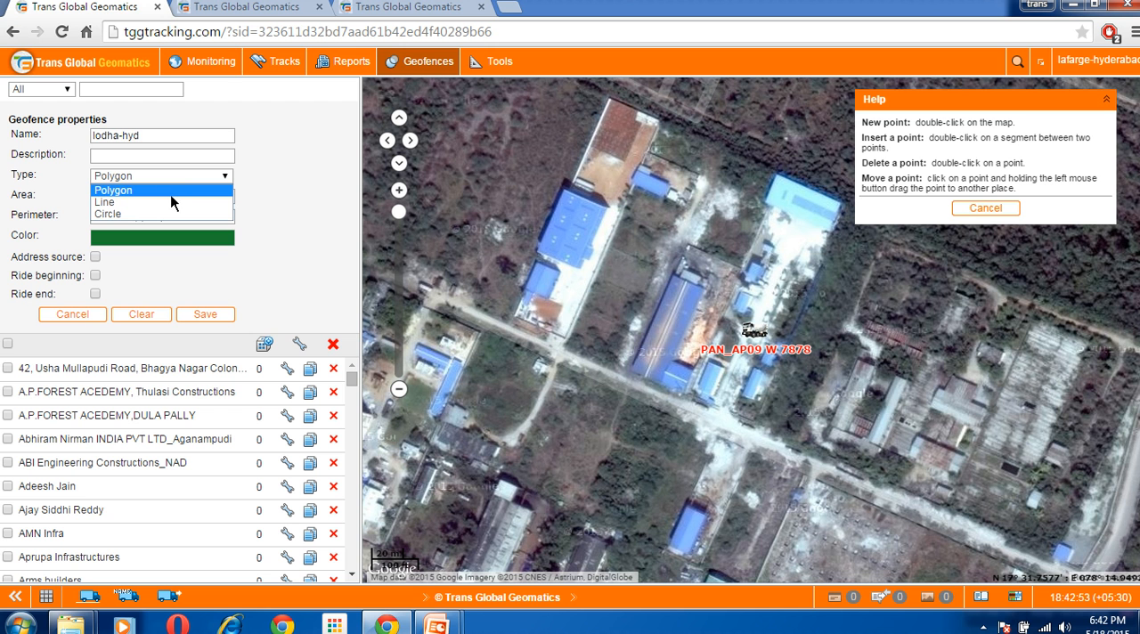
left_click(172, 194)
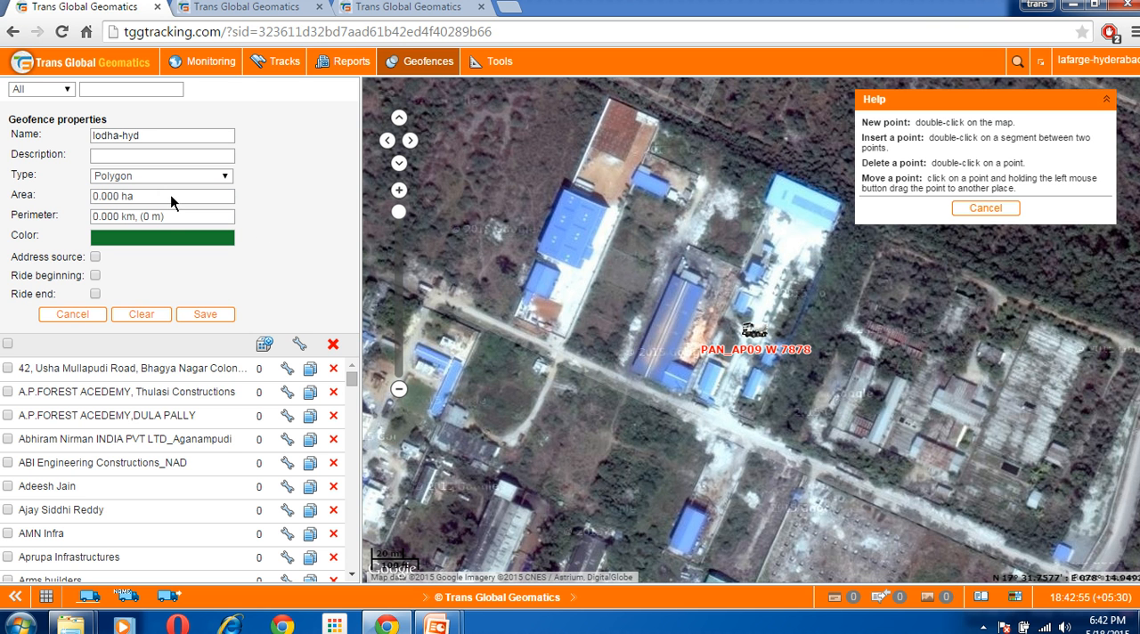
Outline about 1.4 ha of the plant around PAN_AP09 W 7878 with four corners, cancel the geofence, and return to the monitoring list
double_click(636, 362)
double_click(717, 158)
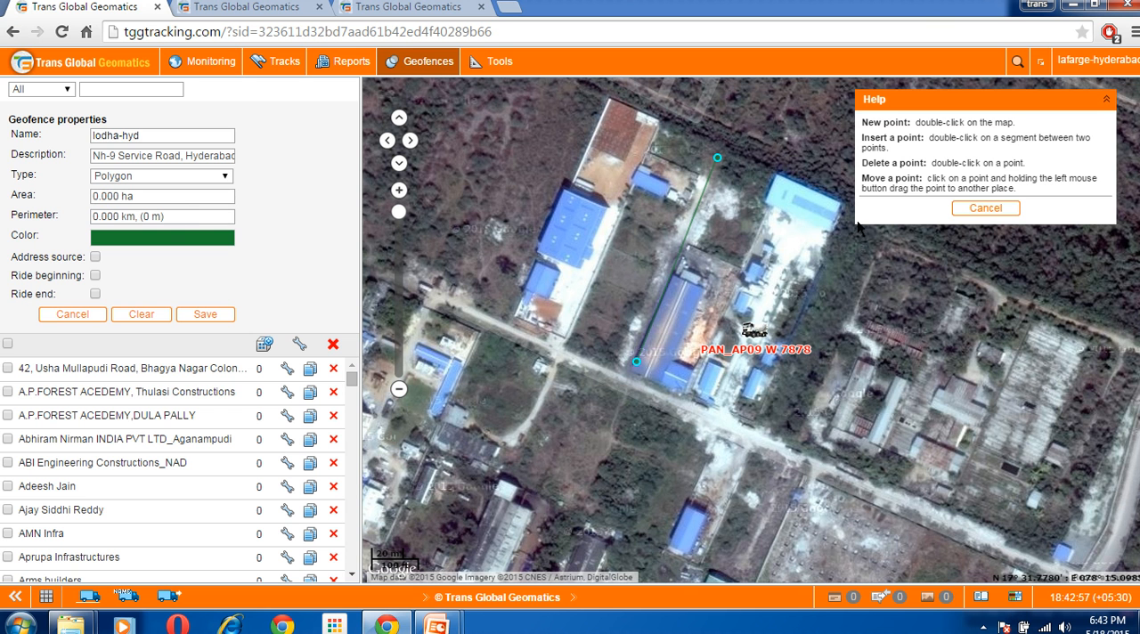
double_click(844, 208)
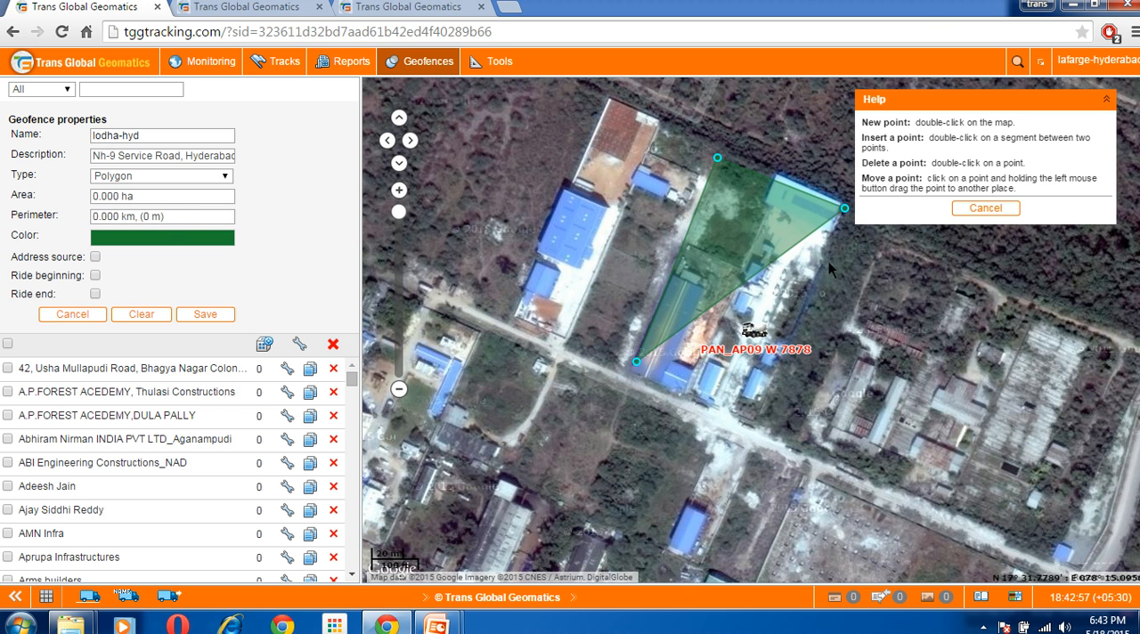
double_click(755, 421)
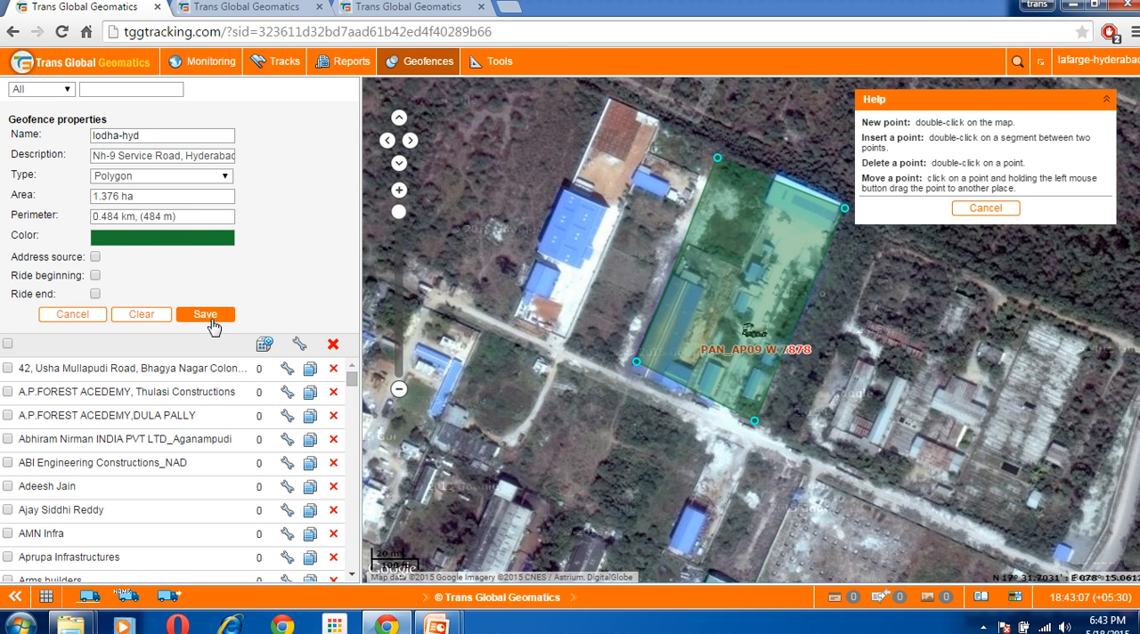
left_click(73, 314)
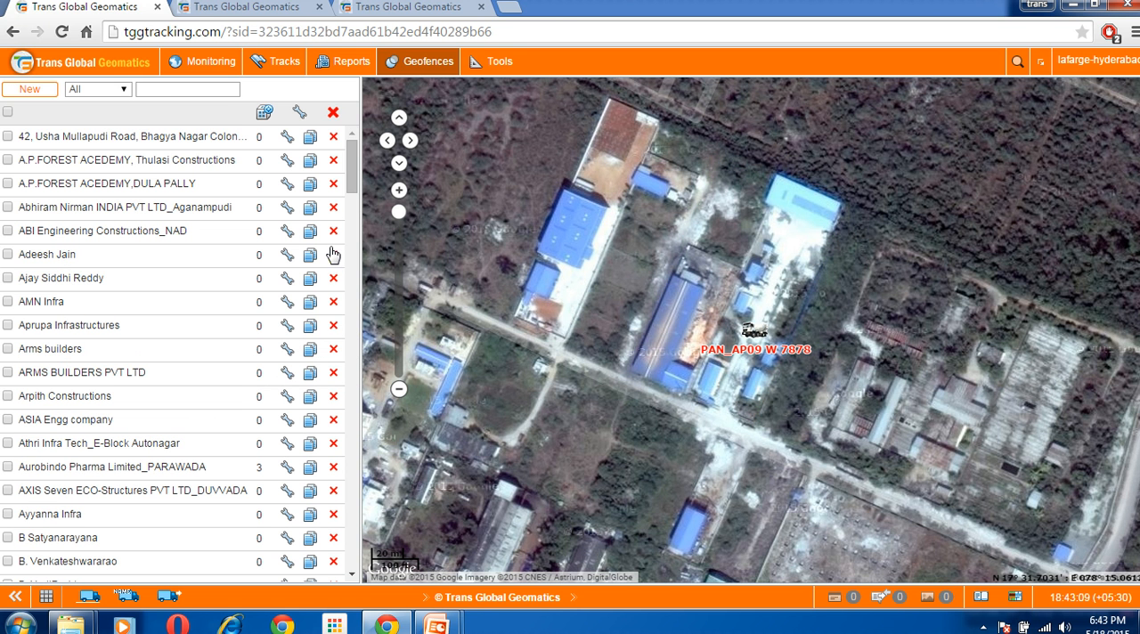
left_click(204, 65)
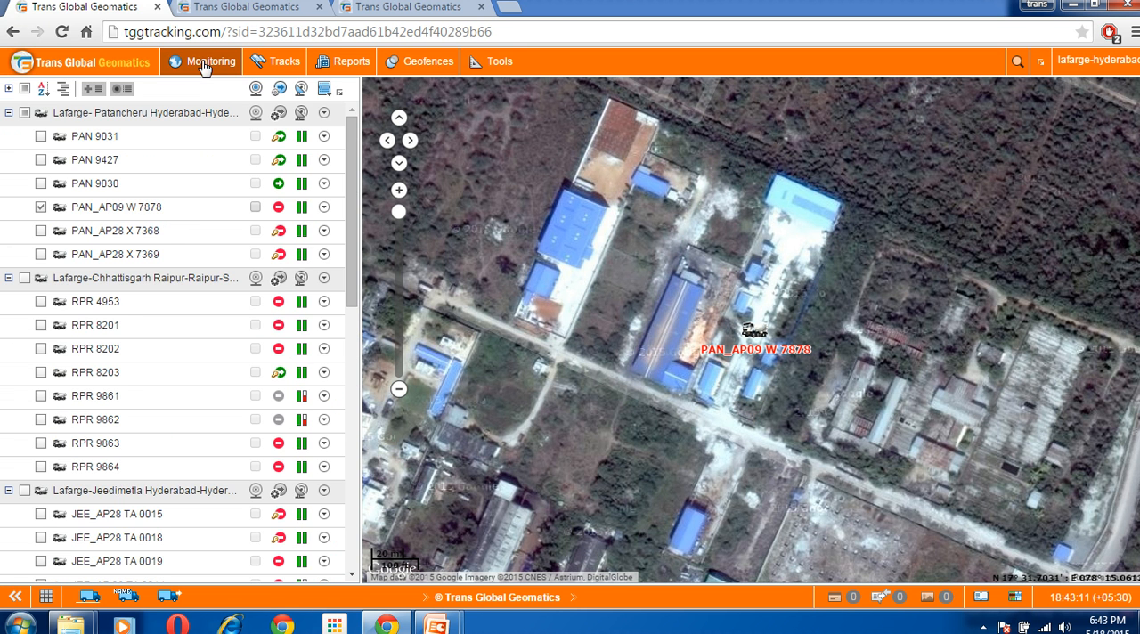
left_click(45, 208)
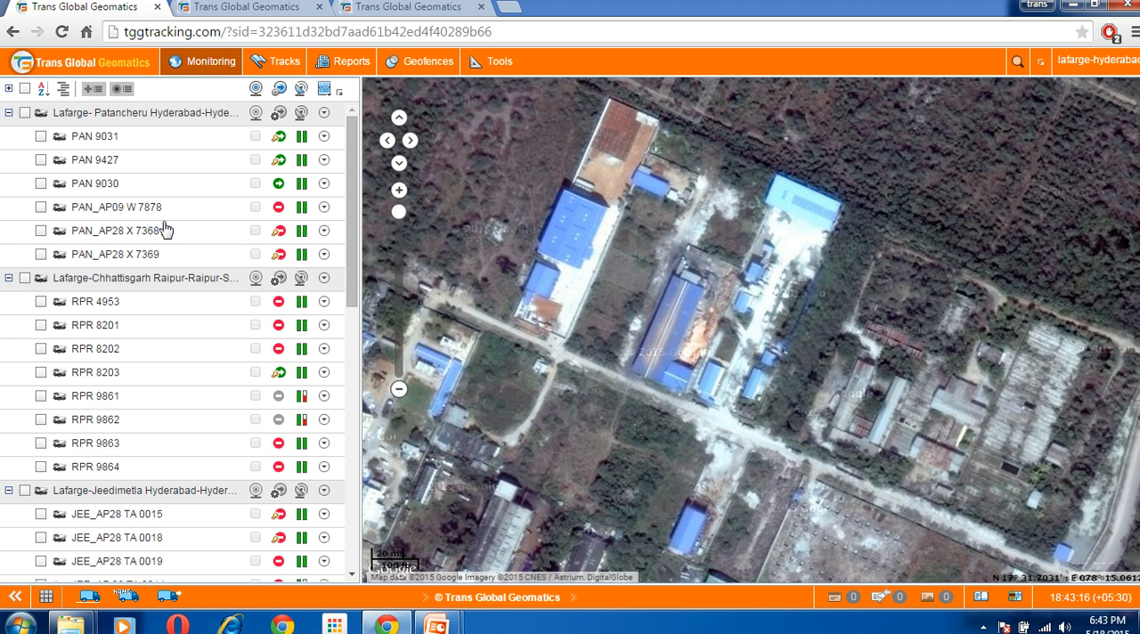
left_click(283, 62)
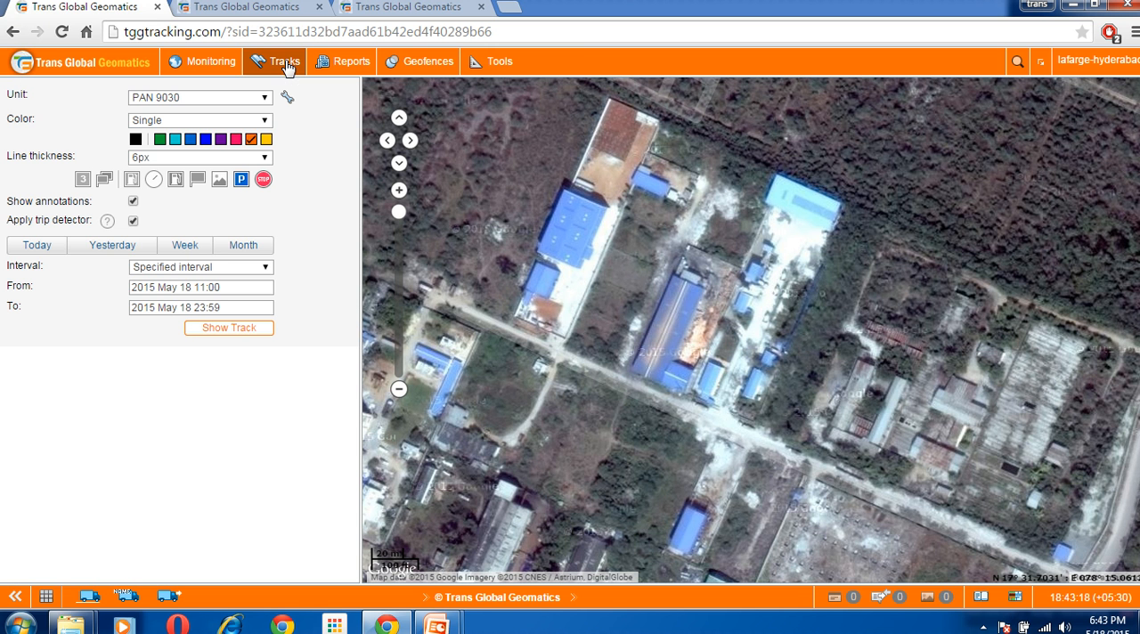
left_click(218, 98)
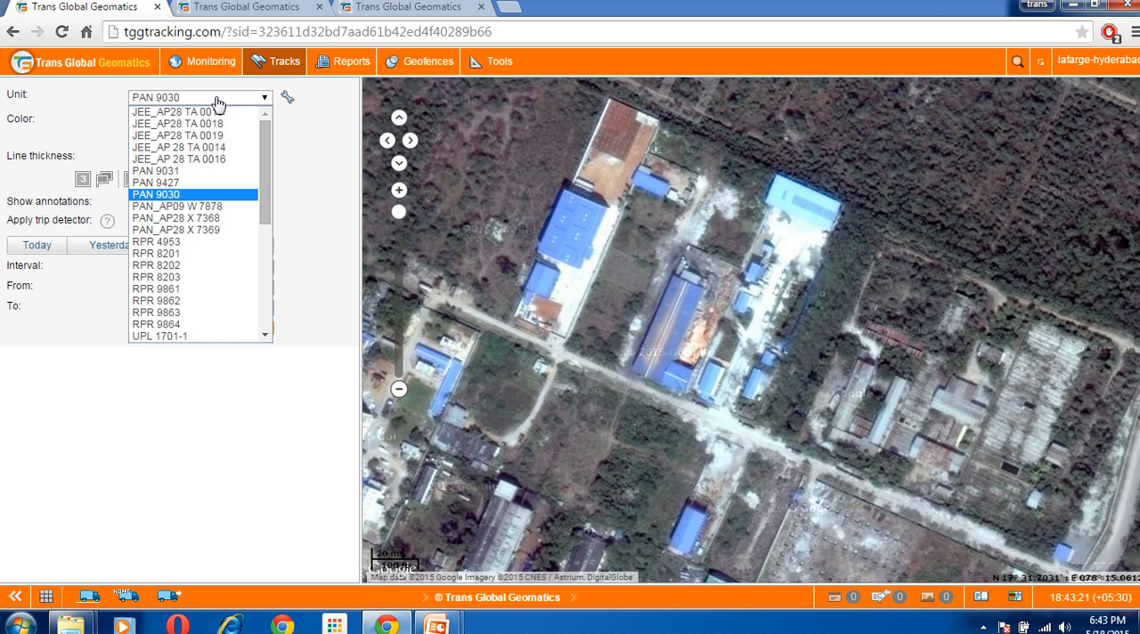
left_click(188, 246)
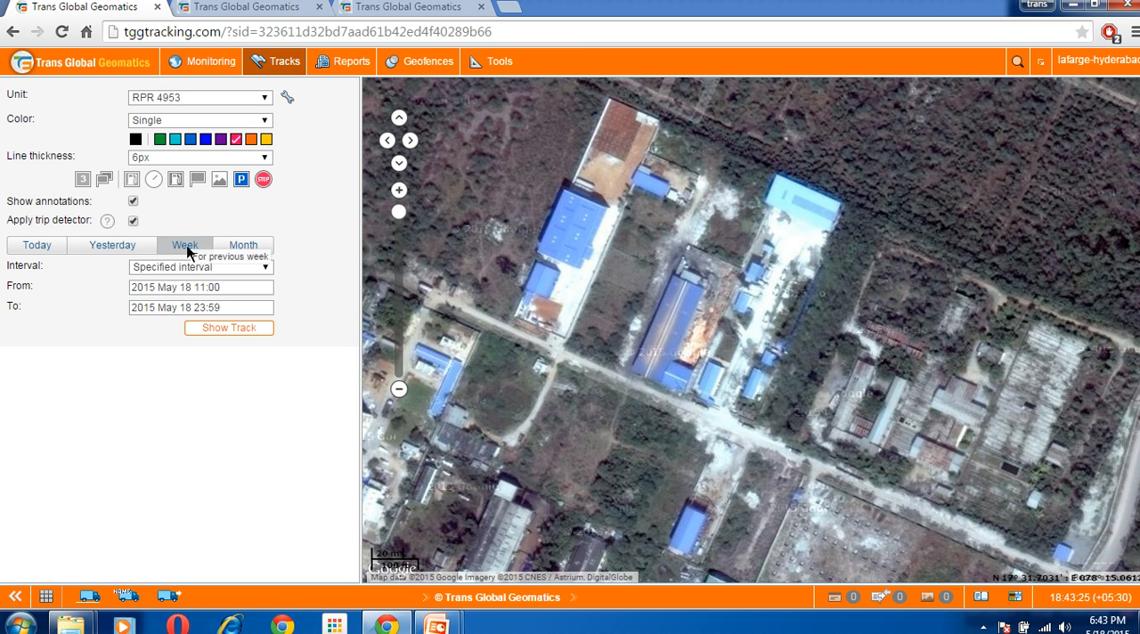
left_click(128, 248)
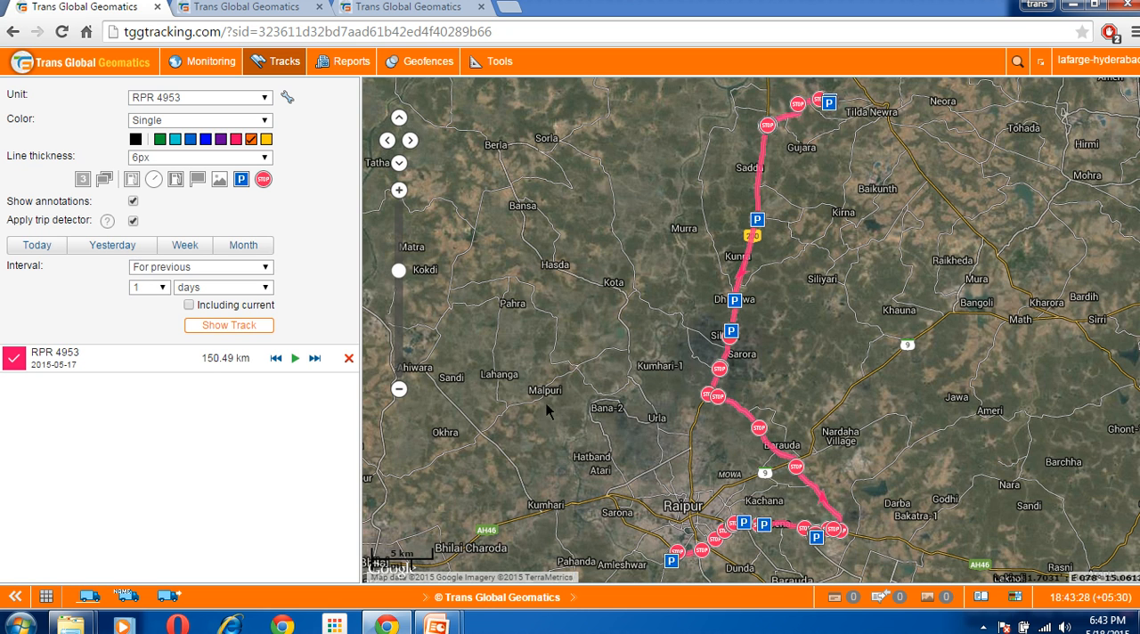
Switch the base map under the RPR 4953 track to Google Streets
left_click_drag(570, 438, 548, 345)
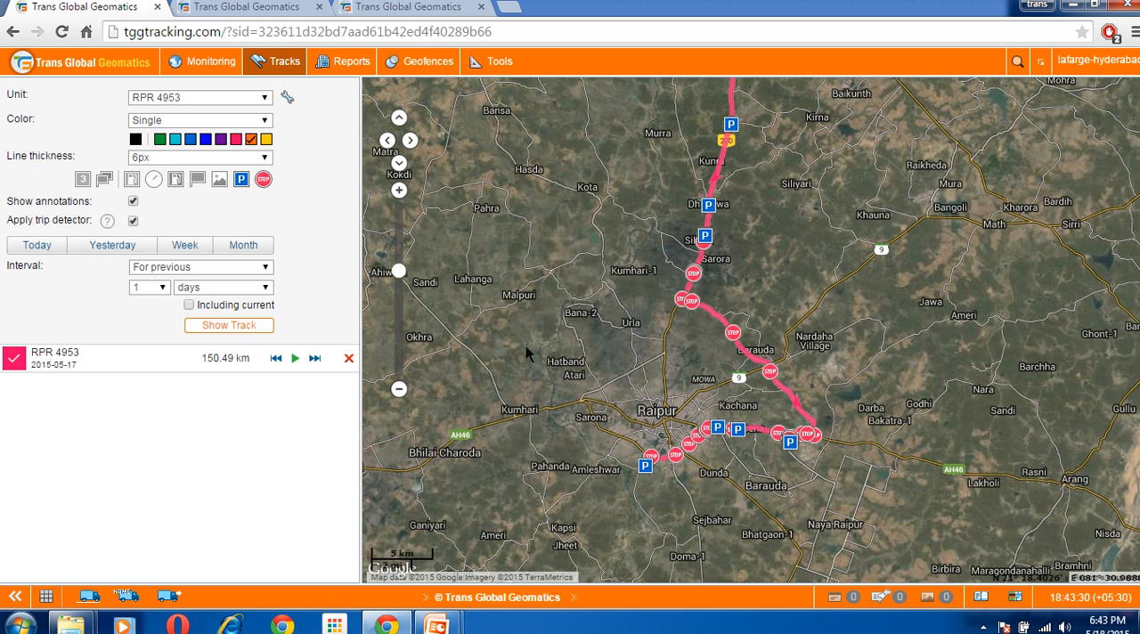
left_click(1016, 597)
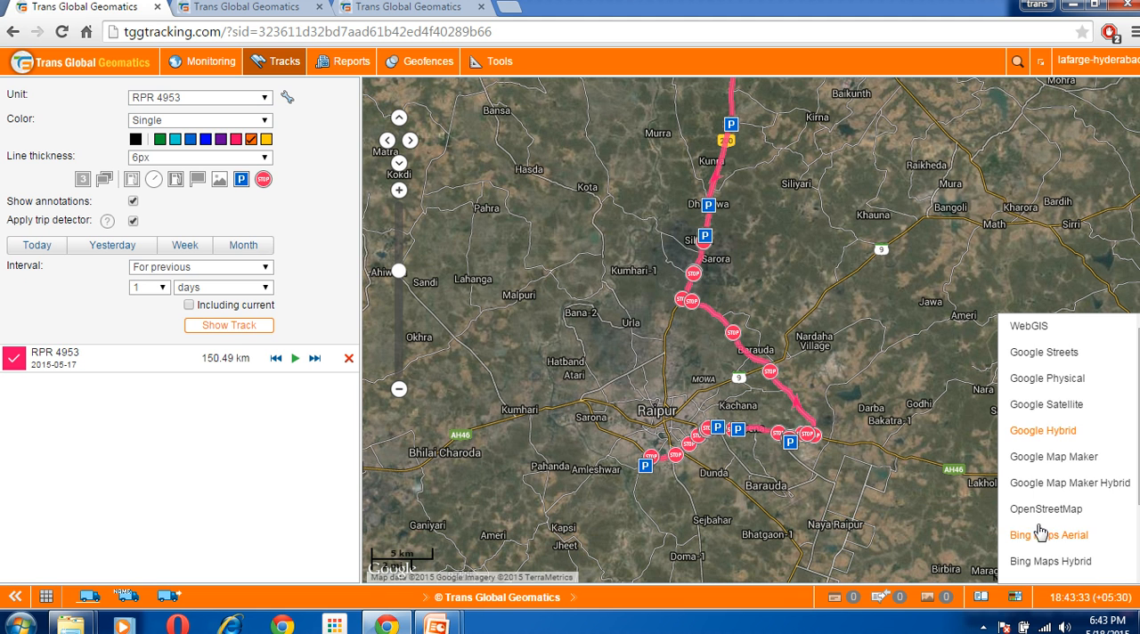
left_click(1055, 353)
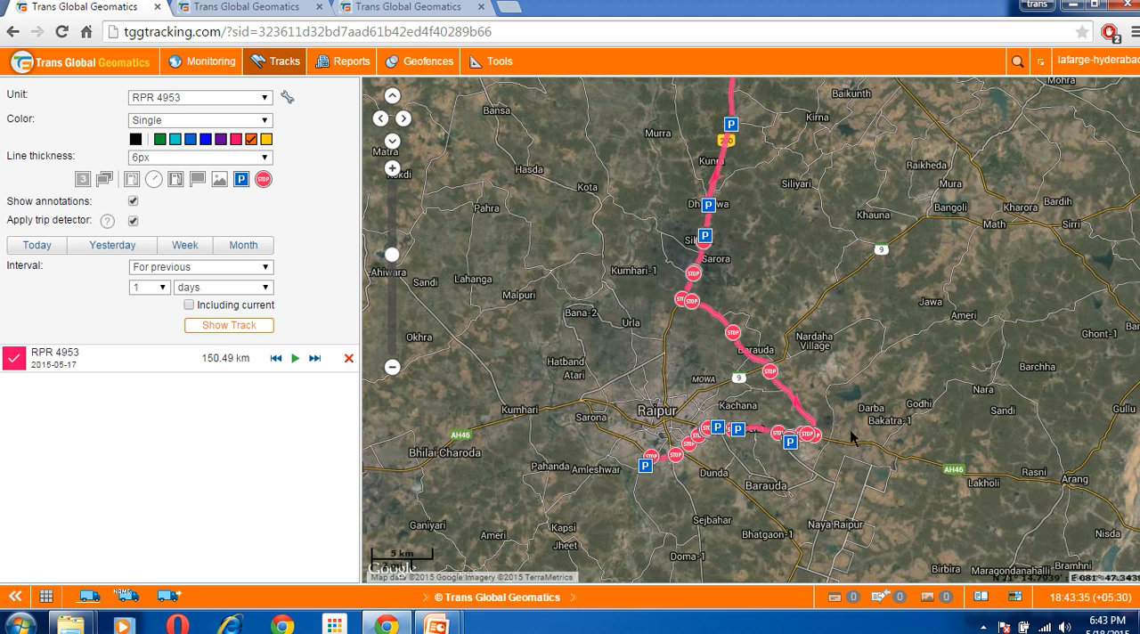
Examine the RPR 4953 track and its stops around Raipur, following it southwest to its end
left_click_drag(812, 495, 950, 338)
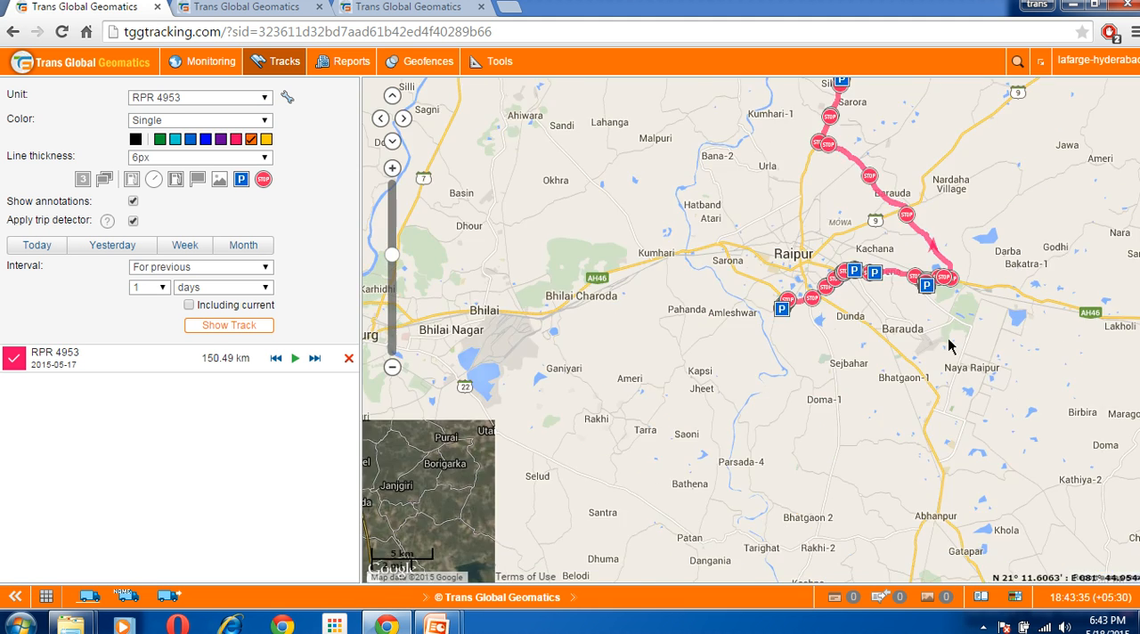
left_click(396, 171)
left_click(396, 171)
left_click(395, 171)
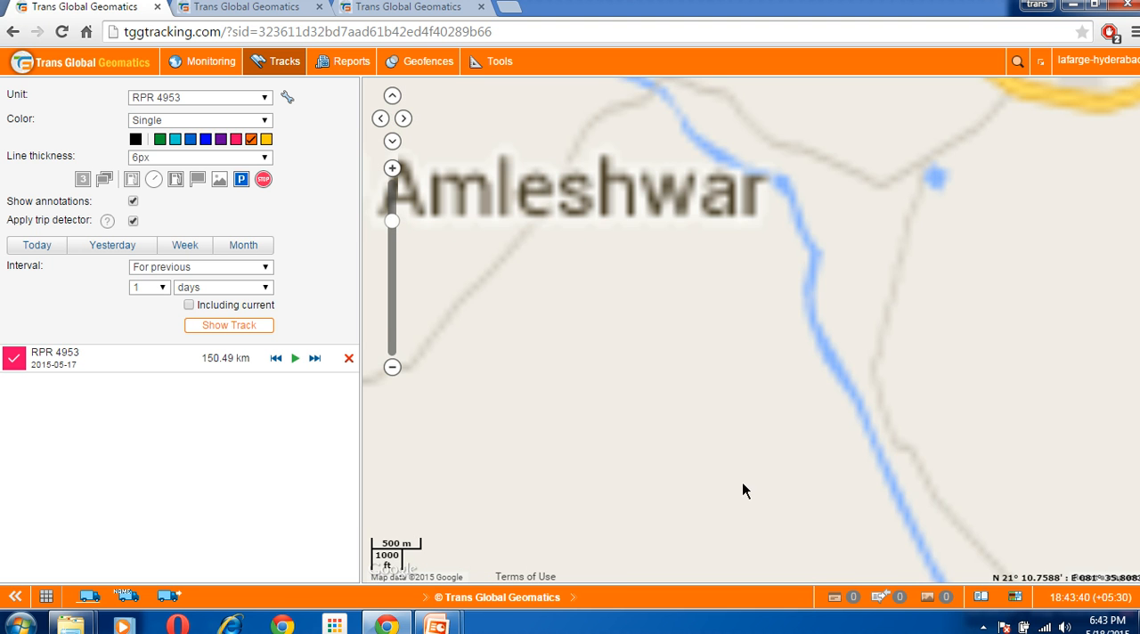
left_click_drag(734, 563, 777, 325)
left_click(393, 375)
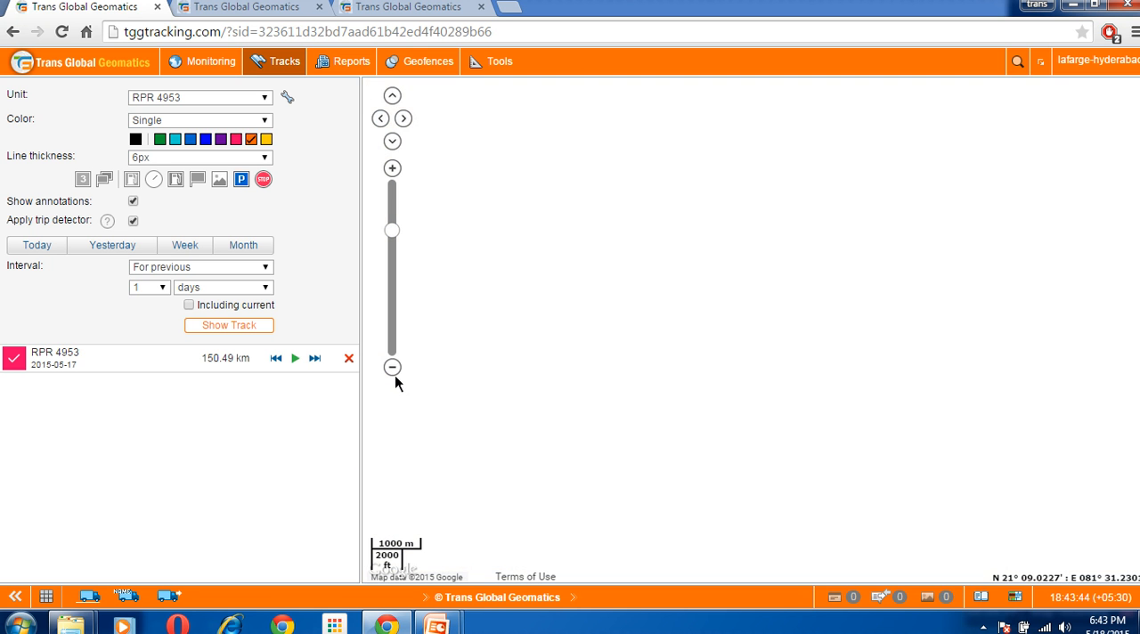
left_click(394, 375)
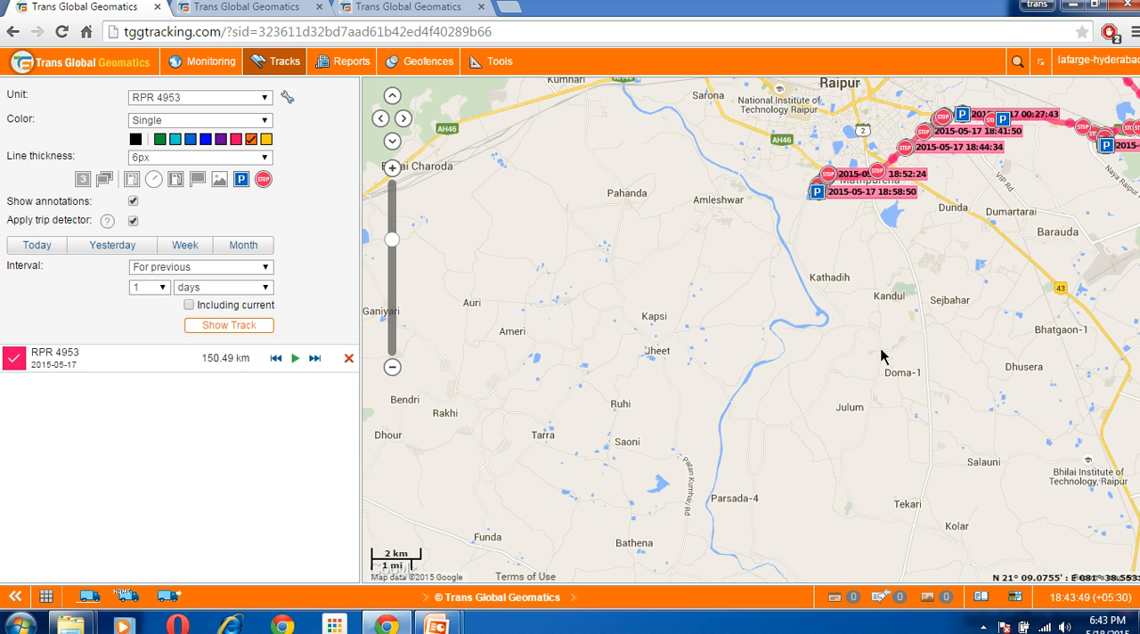
left_click_drag(887, 288, 791, 491)
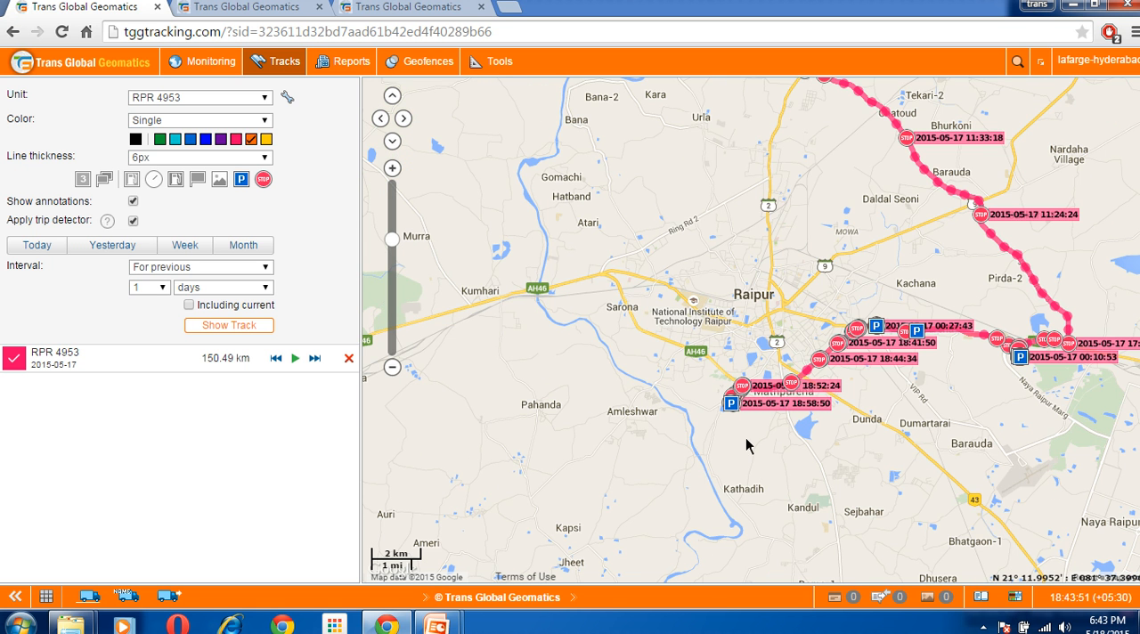
left_click(398, 173)
left_click(399, 173)
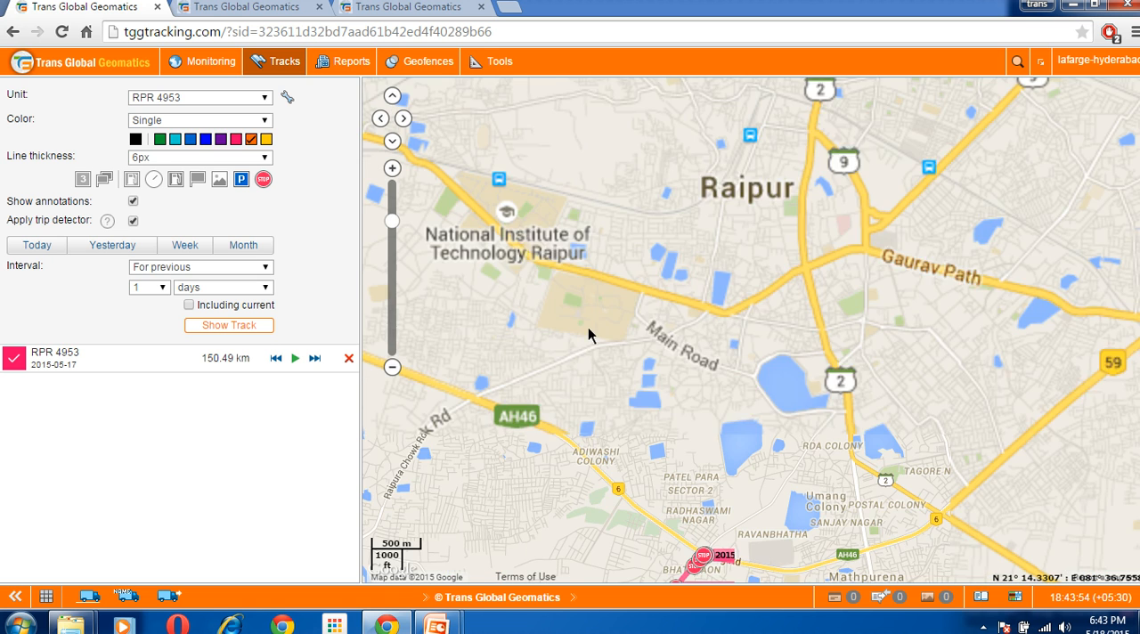
left_click_drag(636, 553, 702, 330)
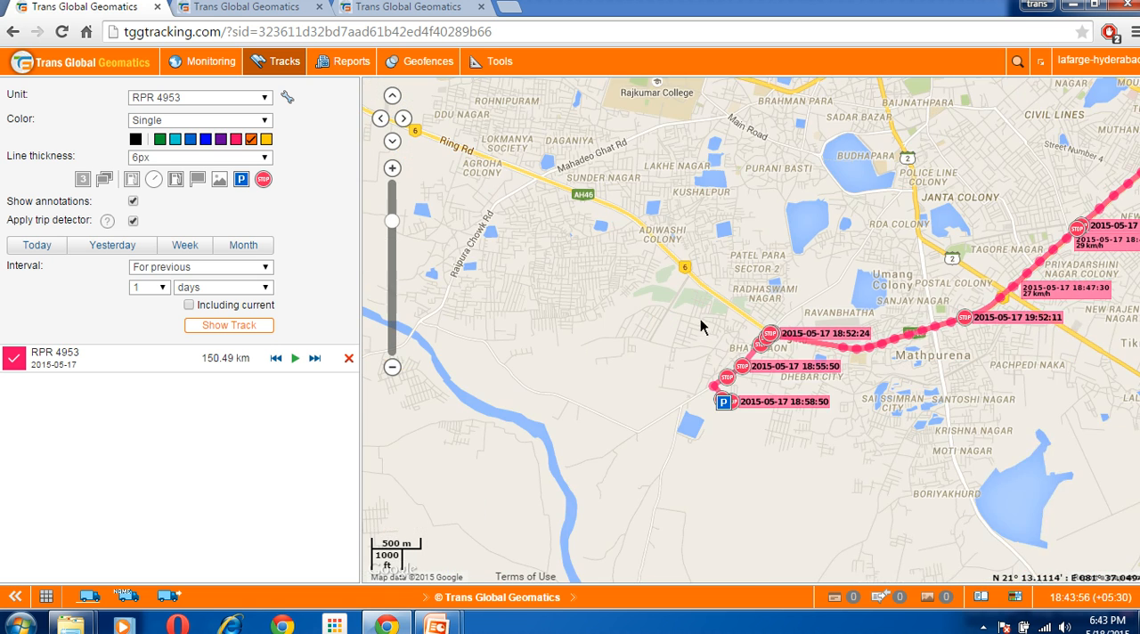
left_click(402, 173)
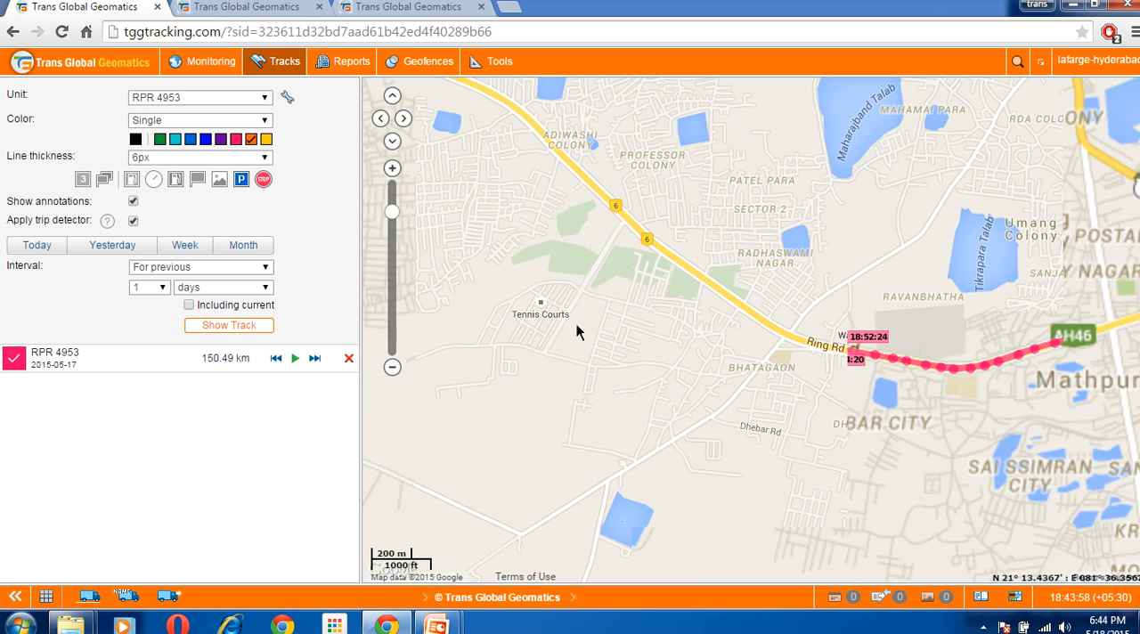
left_click_drag(636, 415, 621, 262)
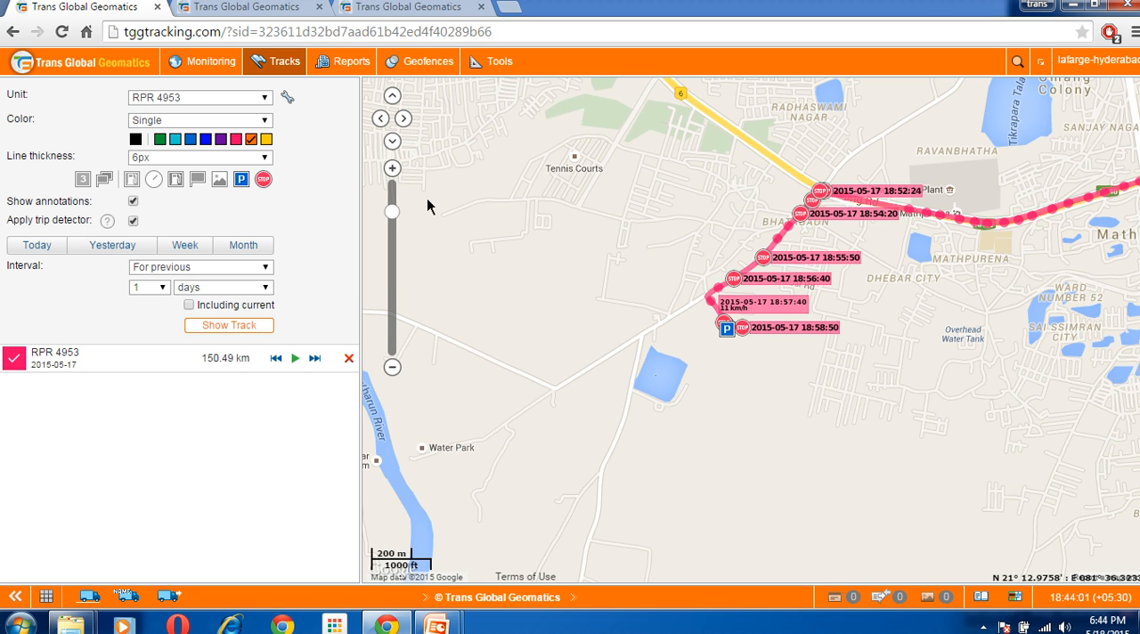
Inspect the parking stop at the southwestern end of the RPR 4953 track up close and on the Google Hybrid base map
left_click(400, 175)
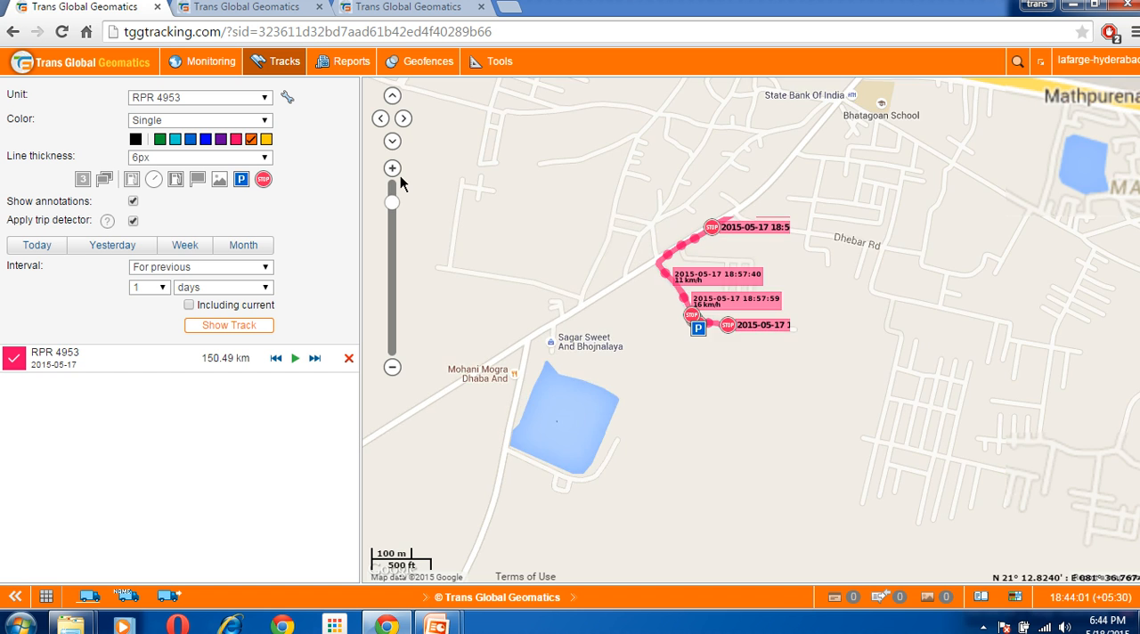
left_click(400, 175)
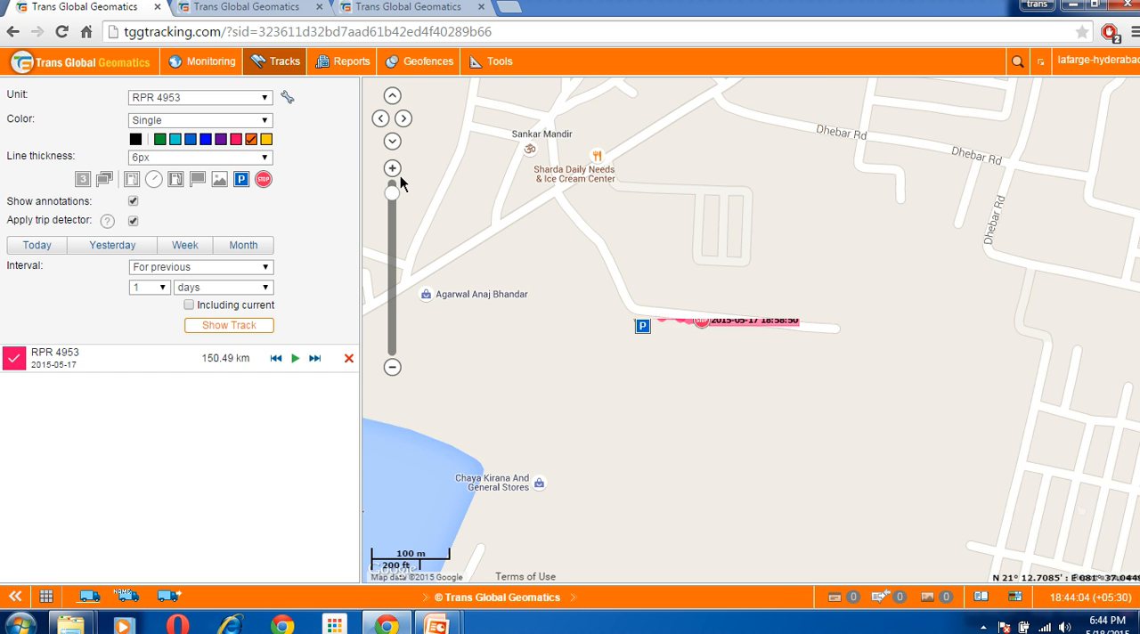
left_click(400, 176)
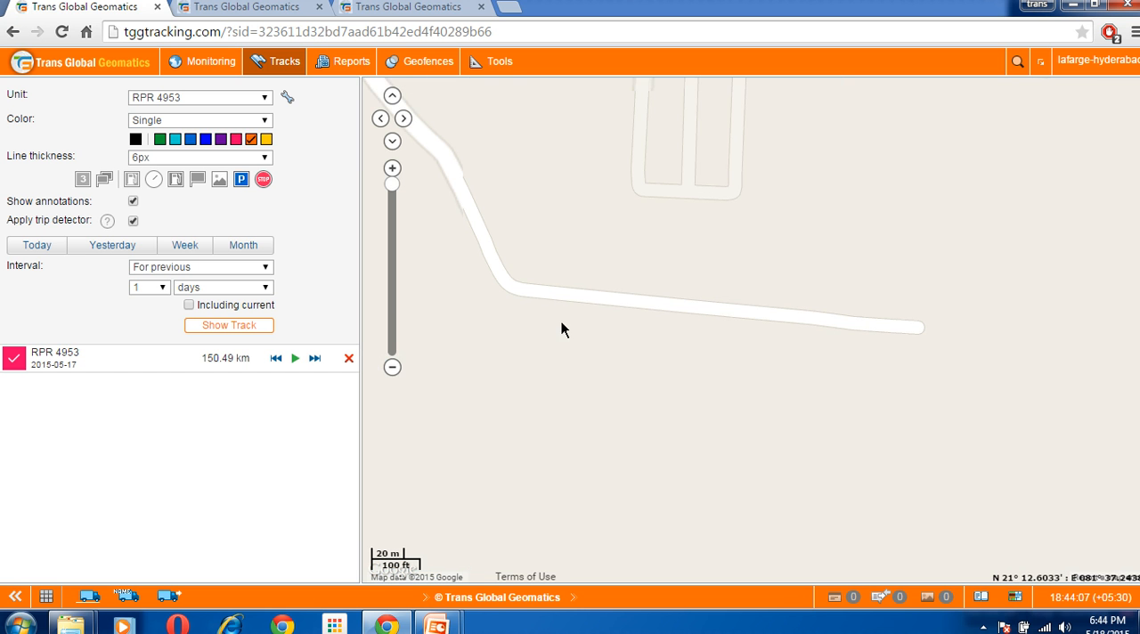
left_click_drag(675, 415, 681, 457)
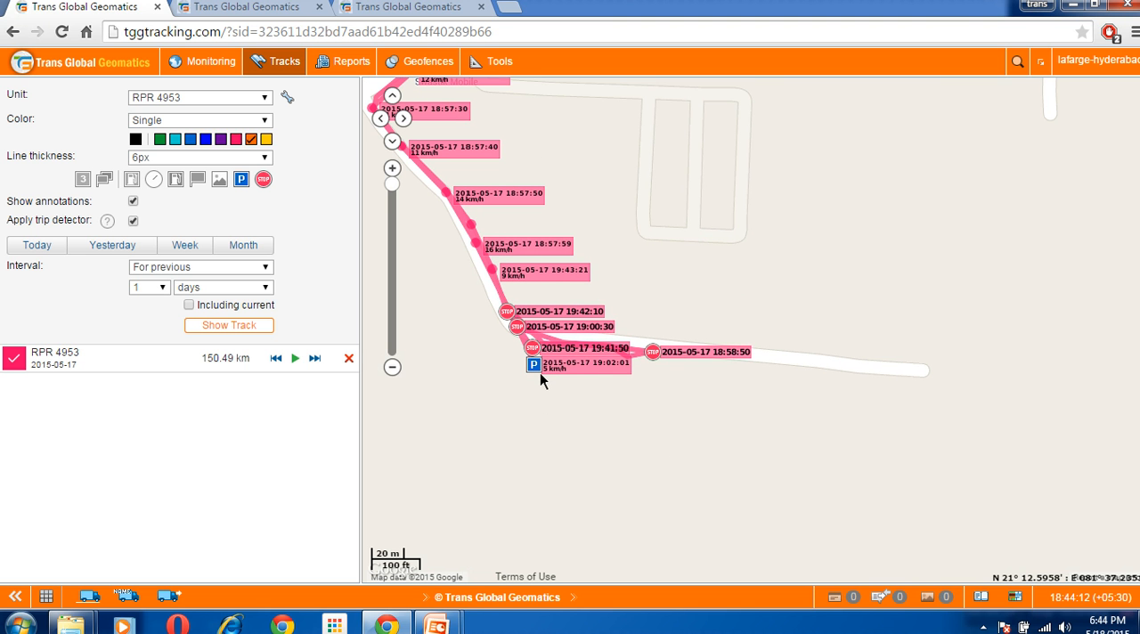
mouse_move(543, 375)
left_click(1016, 603)
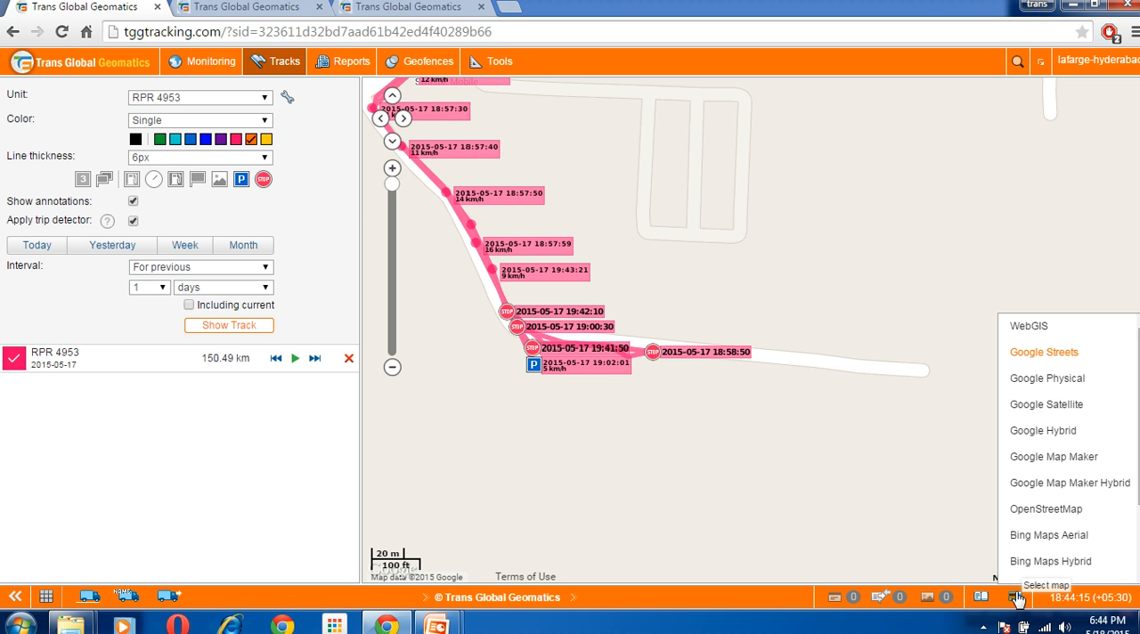
left_click(1058, 435)
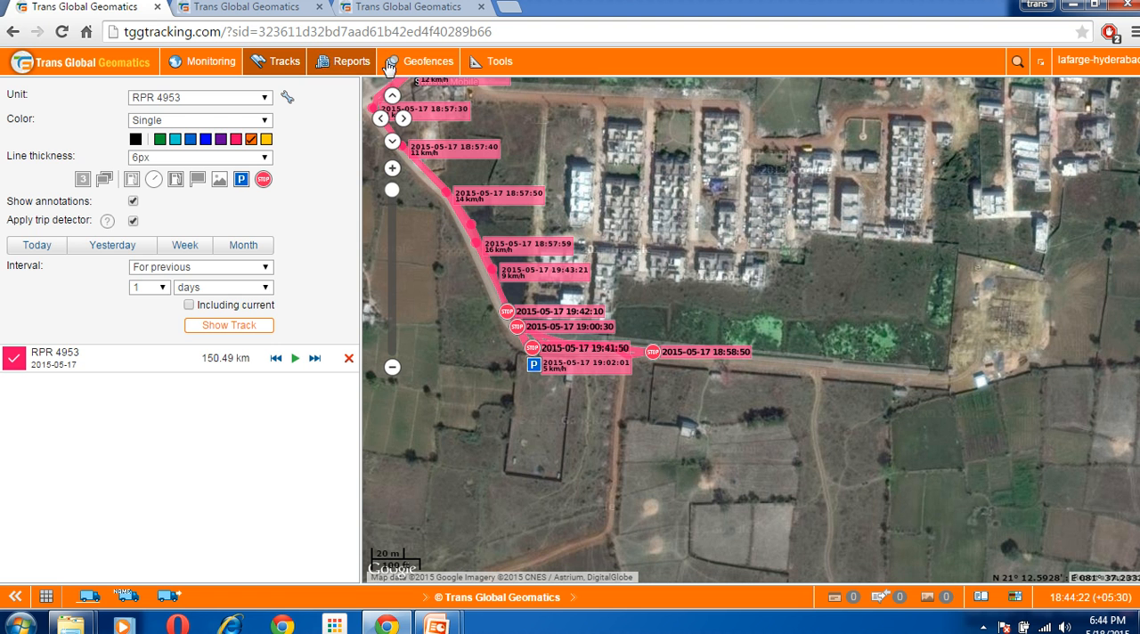
Start a new geofence and switch the base map to Google Streets
left_click(422, 67)
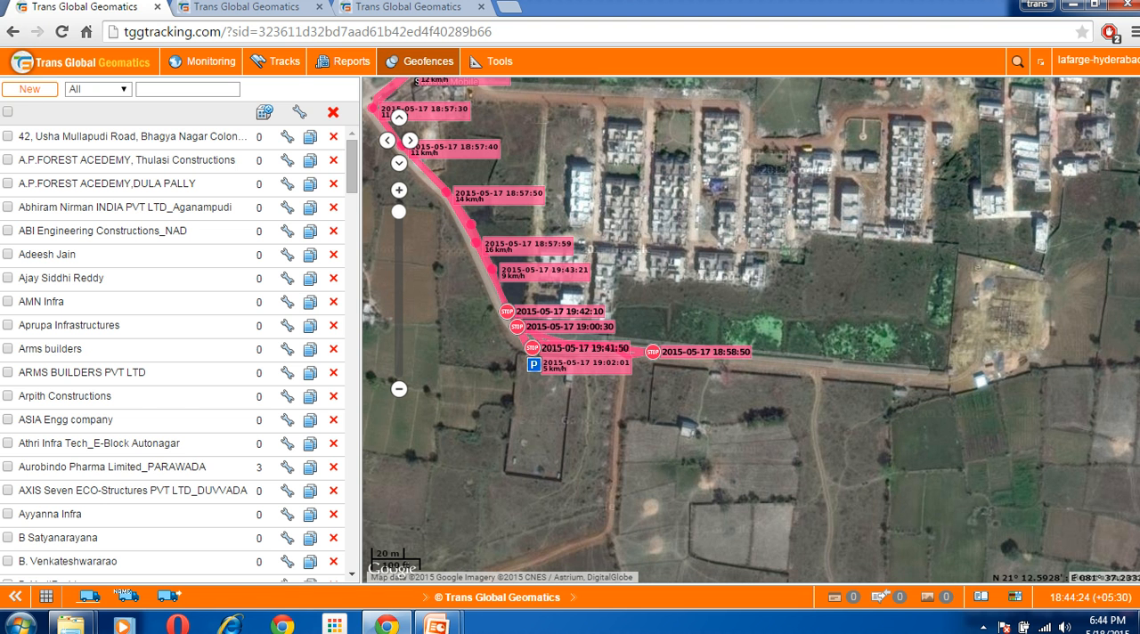
left_click(41, 90)
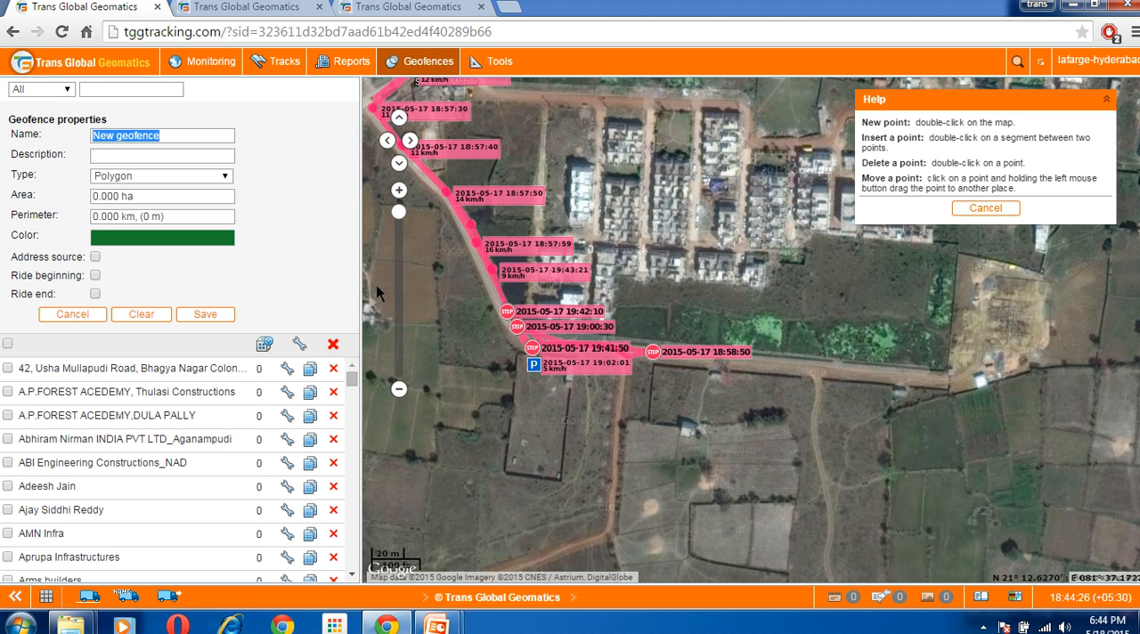
left_click(1016, 597)
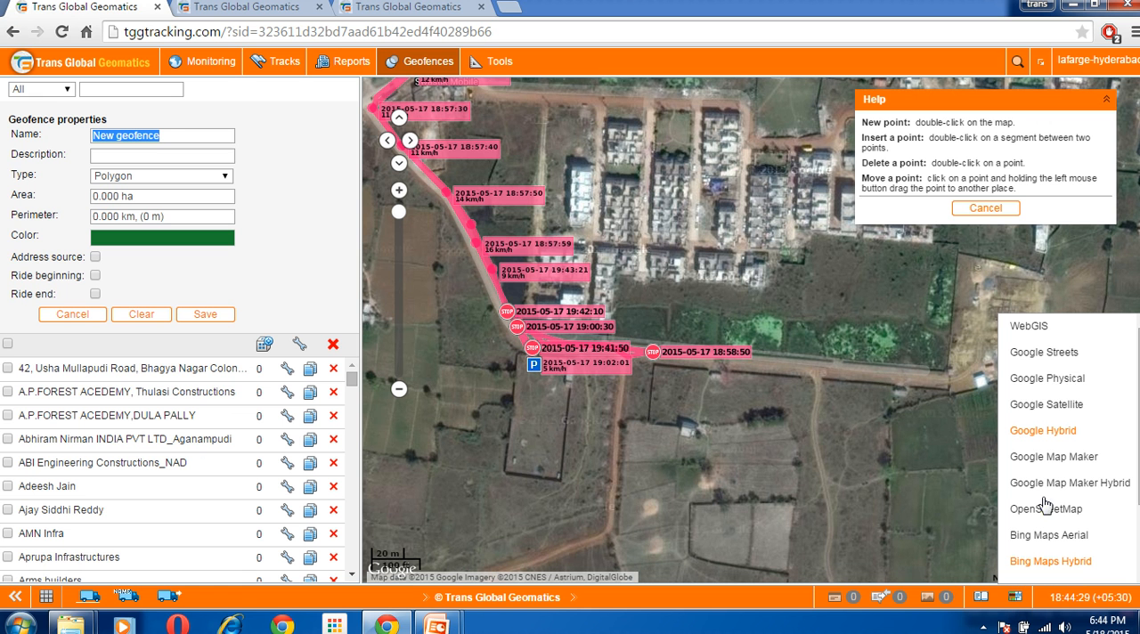
left_click(1059, 354)
Name the new polygon geofence harigopal consturction
left_click_drag(862, 438, 928, 479)
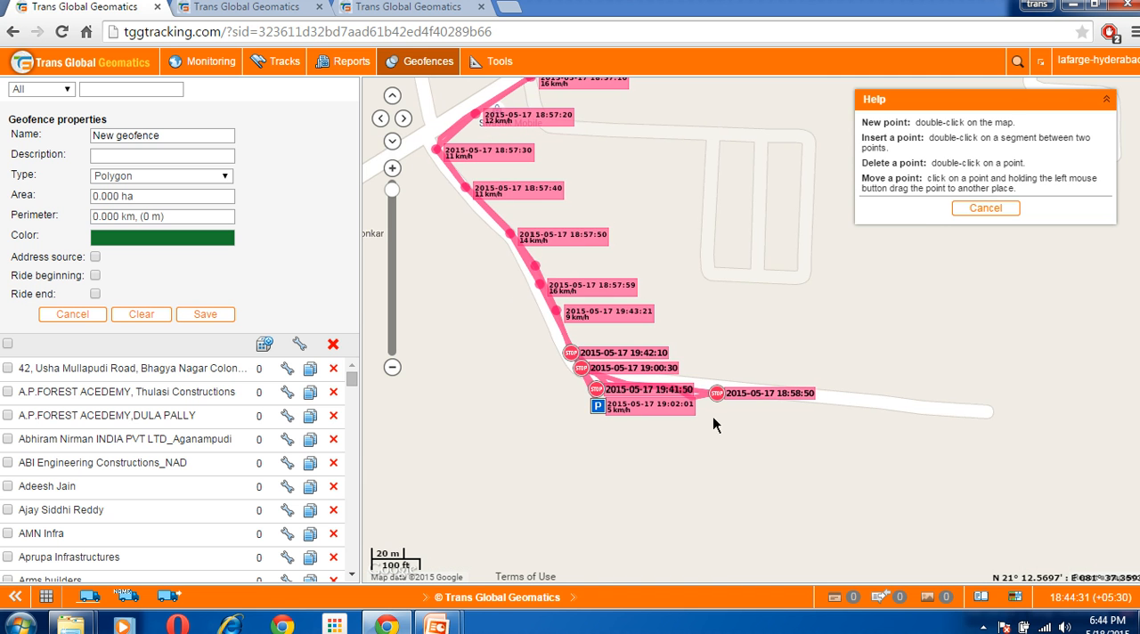
left_click_drag(540, 384, 648, 418)
left_click_drag(577, 372, 530, 375)
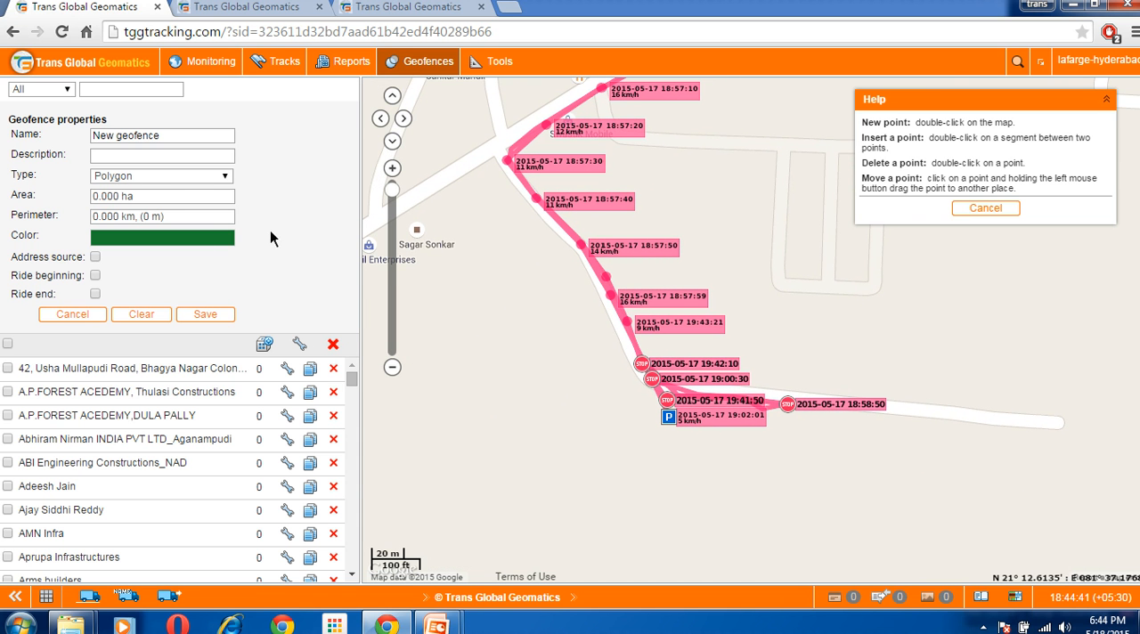
key("ctrl+a")
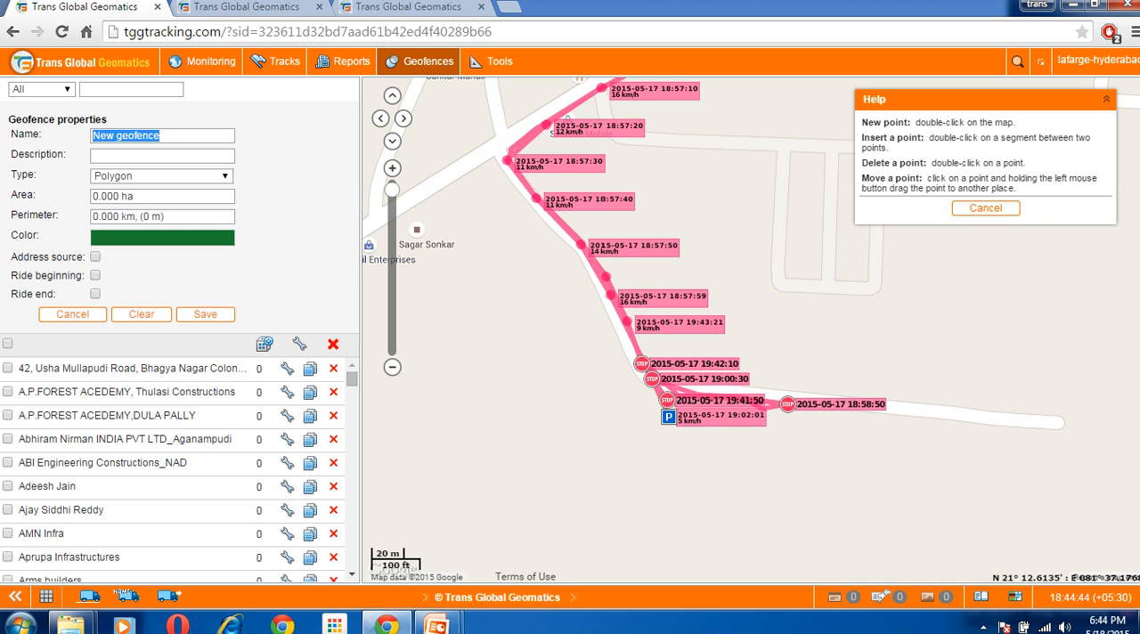
type("hari")
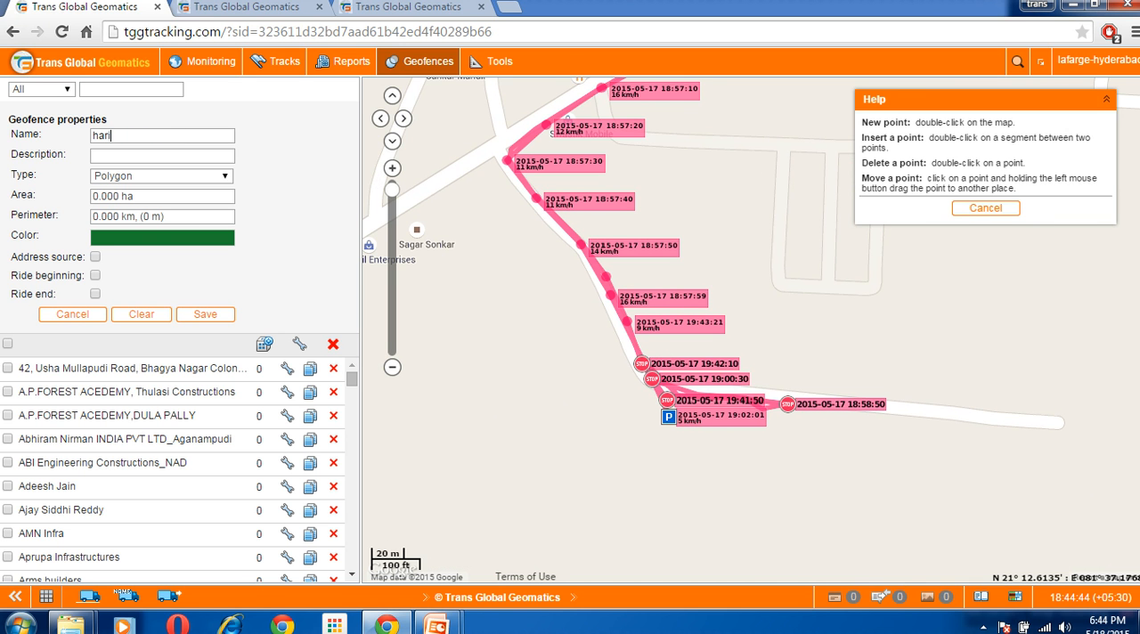
type("gopal consturction")
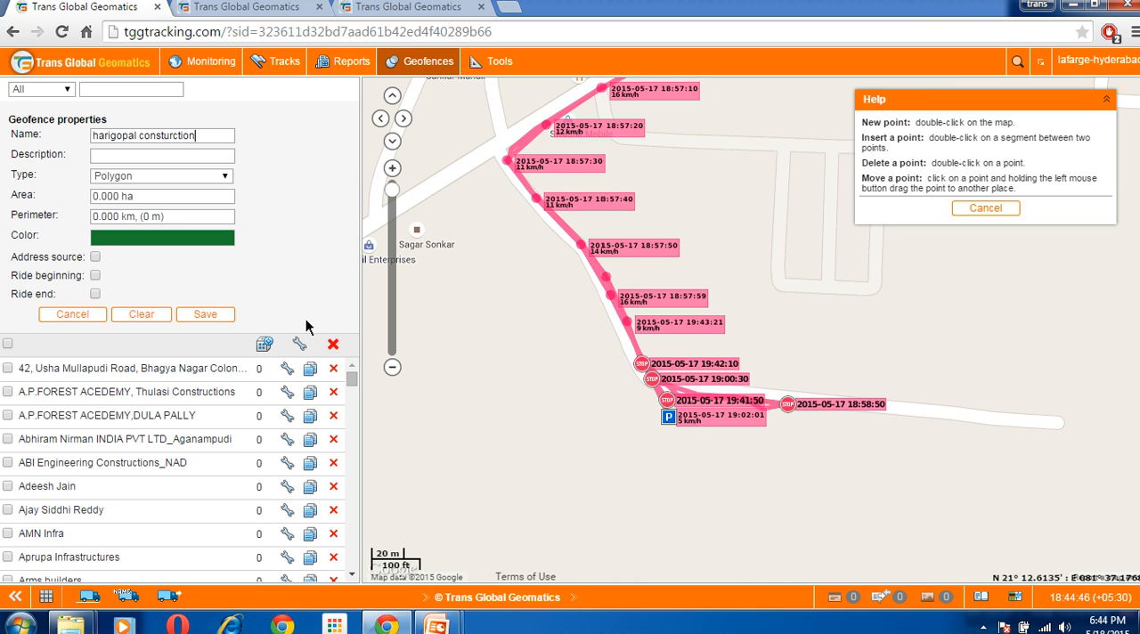
Outline about 1.3 ha around the parking stop of RPR 4953 with a four-corner polygon, and cancel the geofence
double_click(570, 352)
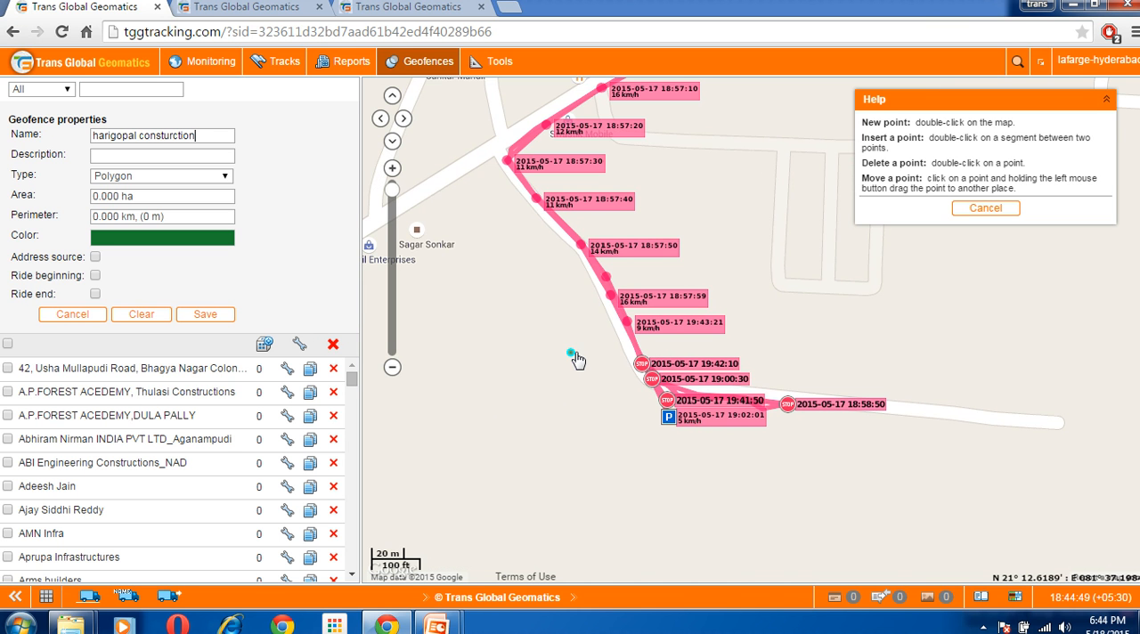
double_click(883, 437)
double_click(638, 481)
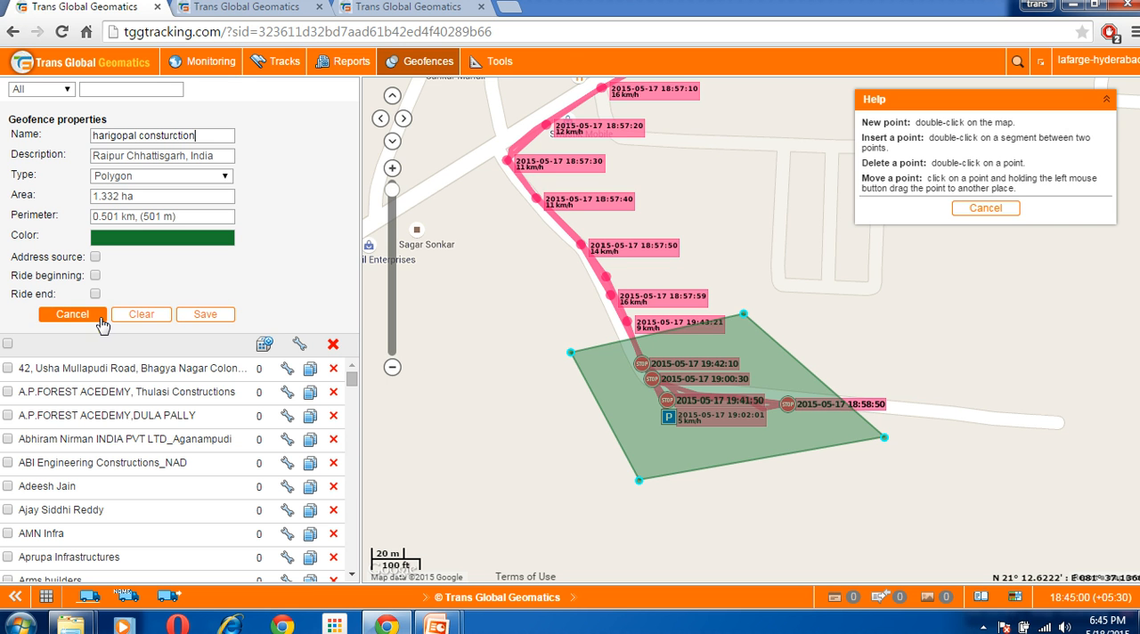
left_click(73, 314)
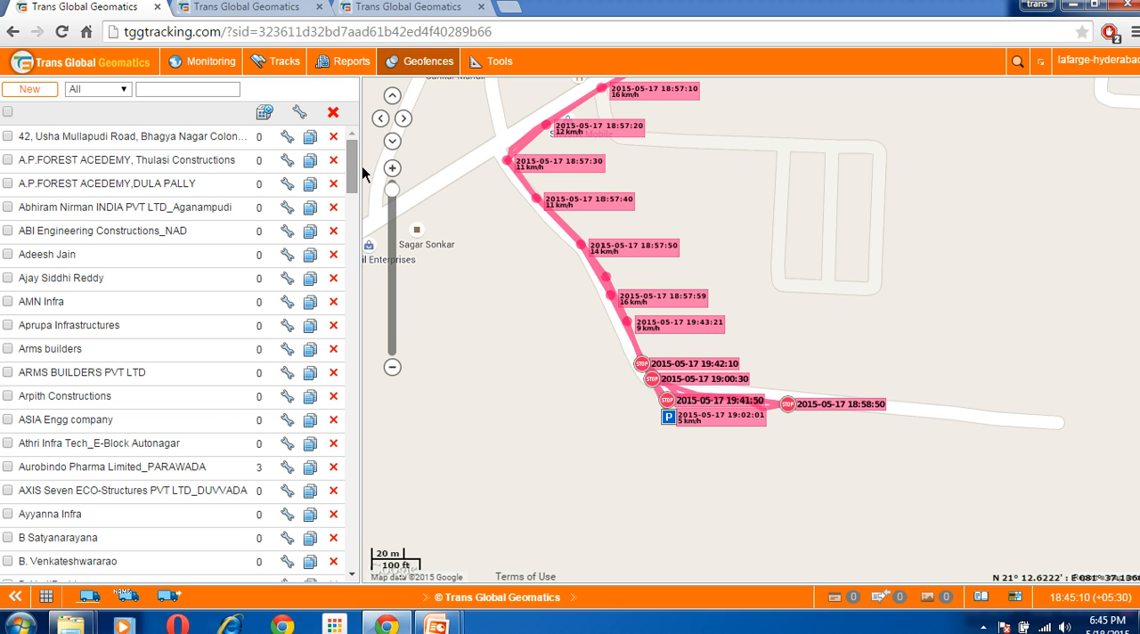
Return to the vehicle monitoring list
left_click(211, 64)
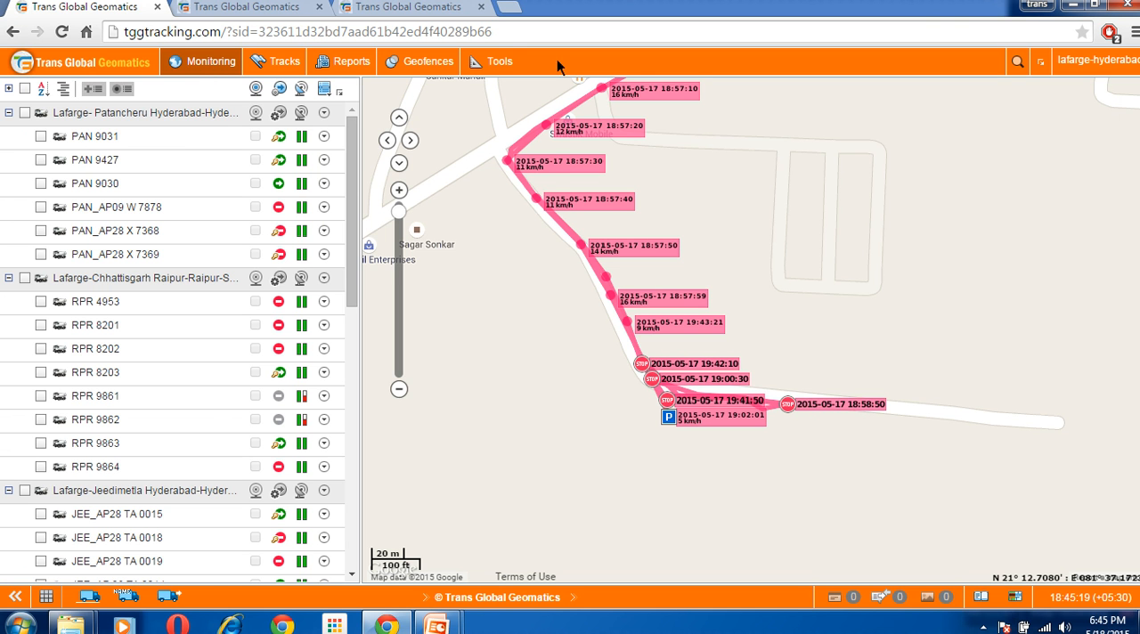
Examine the address source options in the Address search tool, keep Google as the source, and close the search
left_click(505, 71)
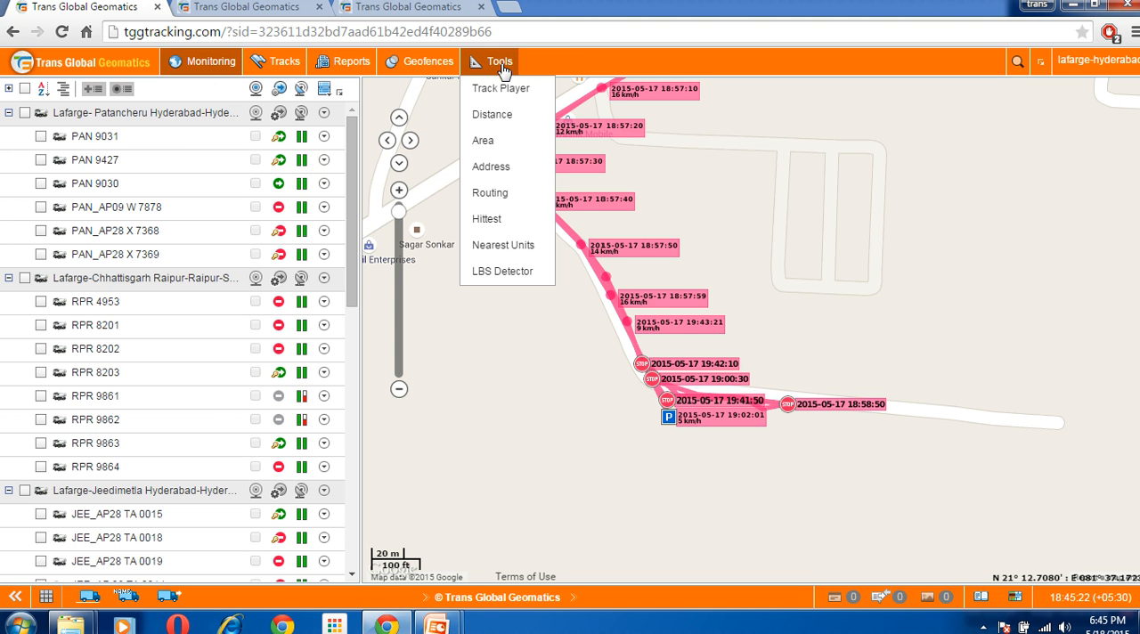
left_click(499, 171)
left_click(967, 153)
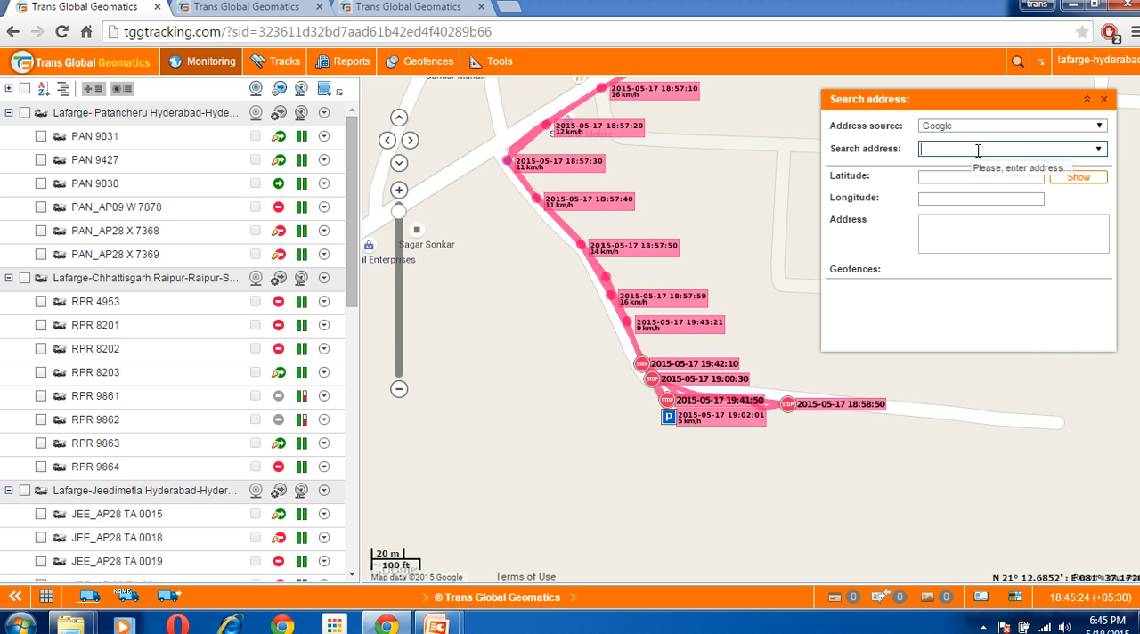
left_click(996, 129)
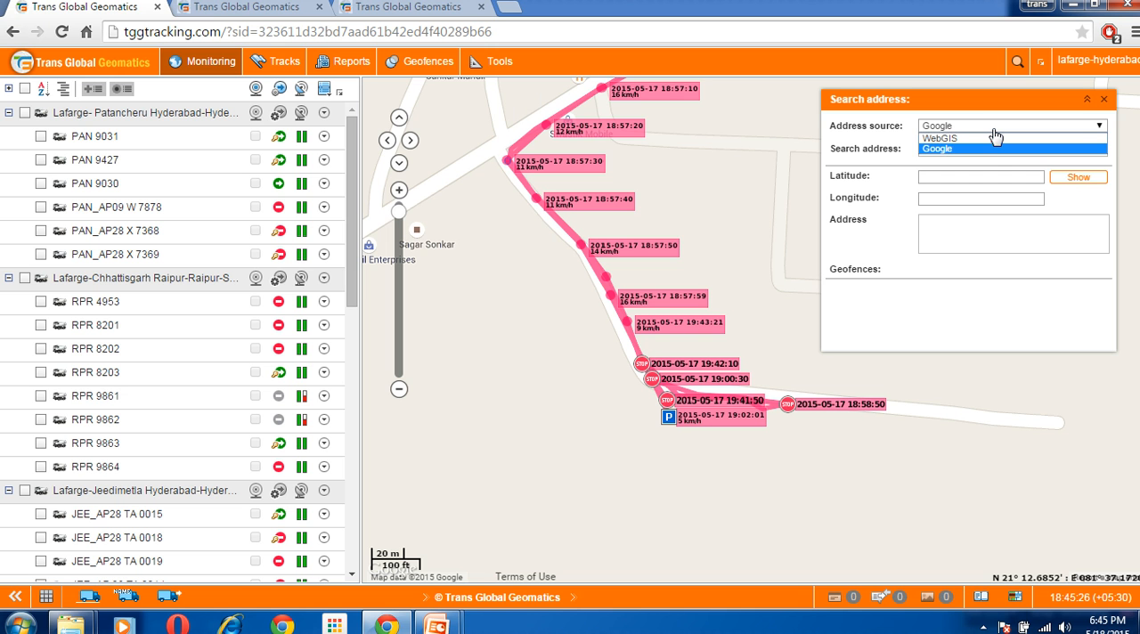
left_click(996, 134)
left_click(986, 153)
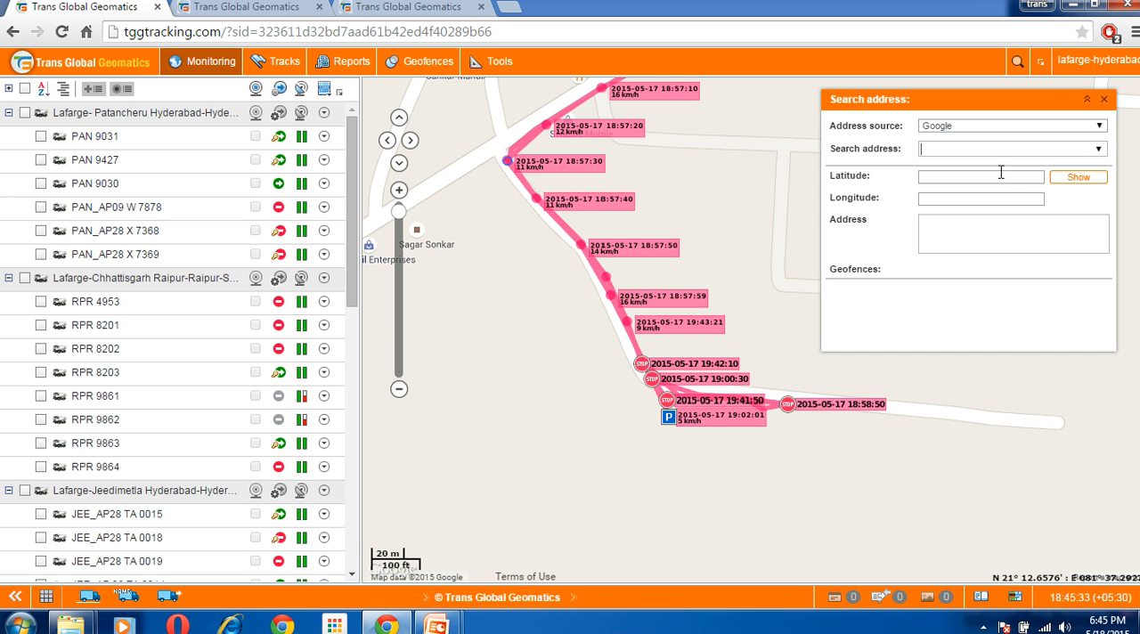
left_click(1103, 100)
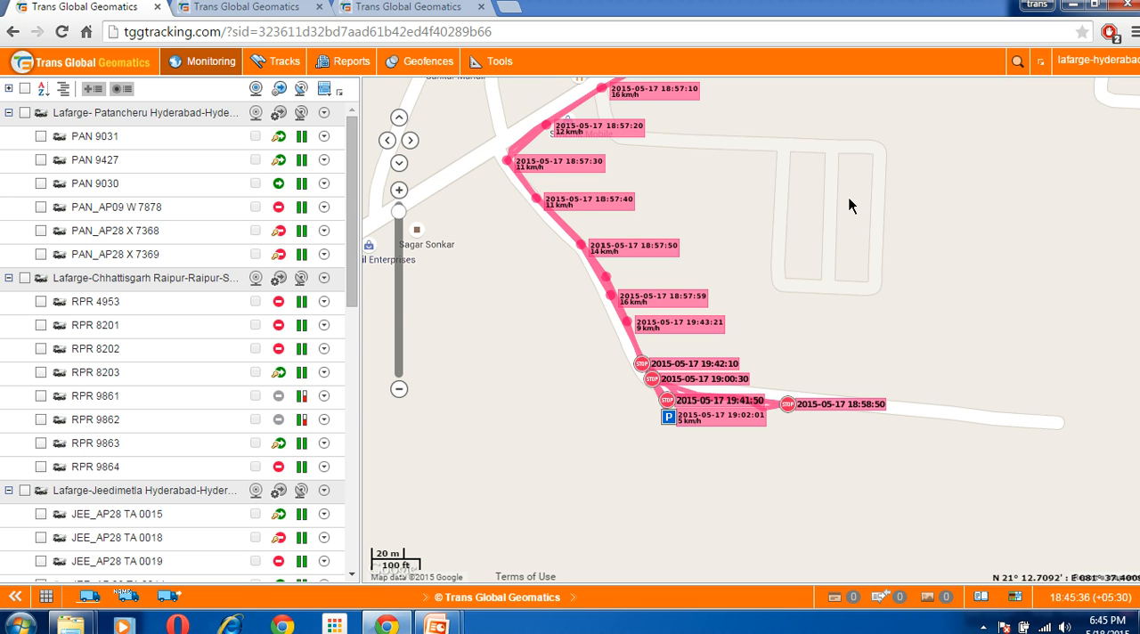
Remove the RPR 4953 track from the map and return to the vehicle monitoring list
left_click_drag(835, 217, 903, 279)
left_click_drag(631, 367, 729, 357)
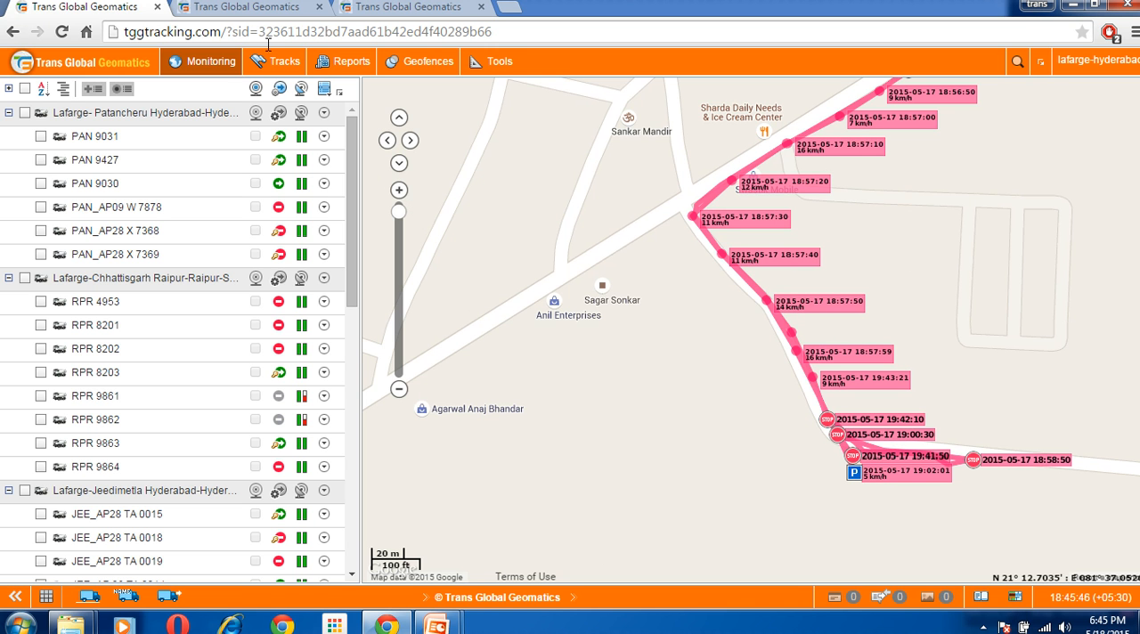
left_click(284, 66)
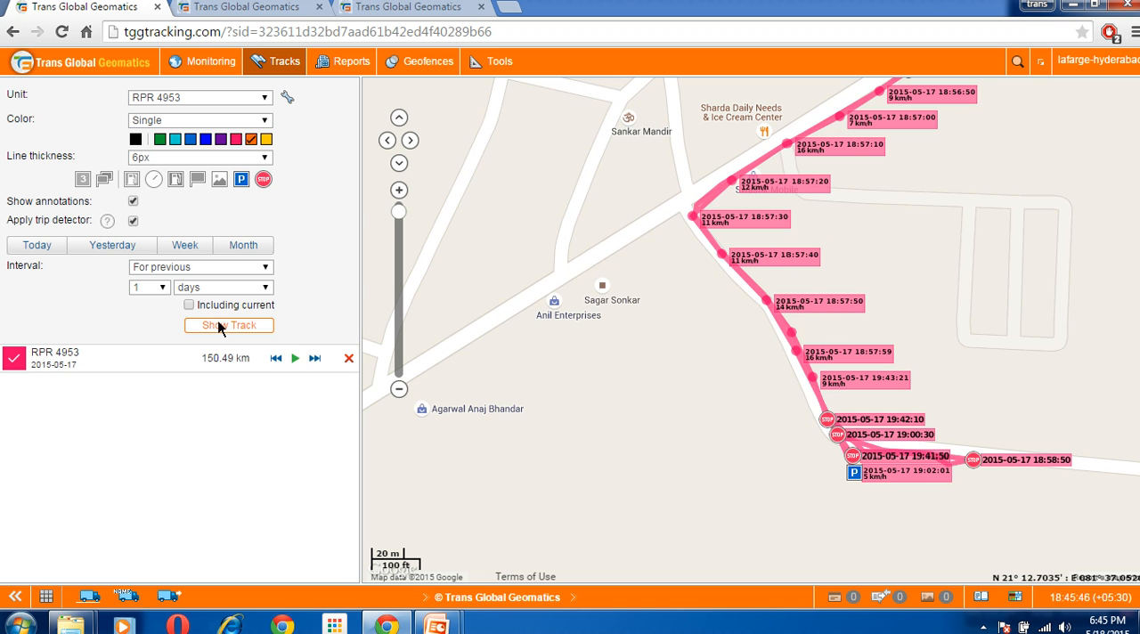
left_click(349, 361)
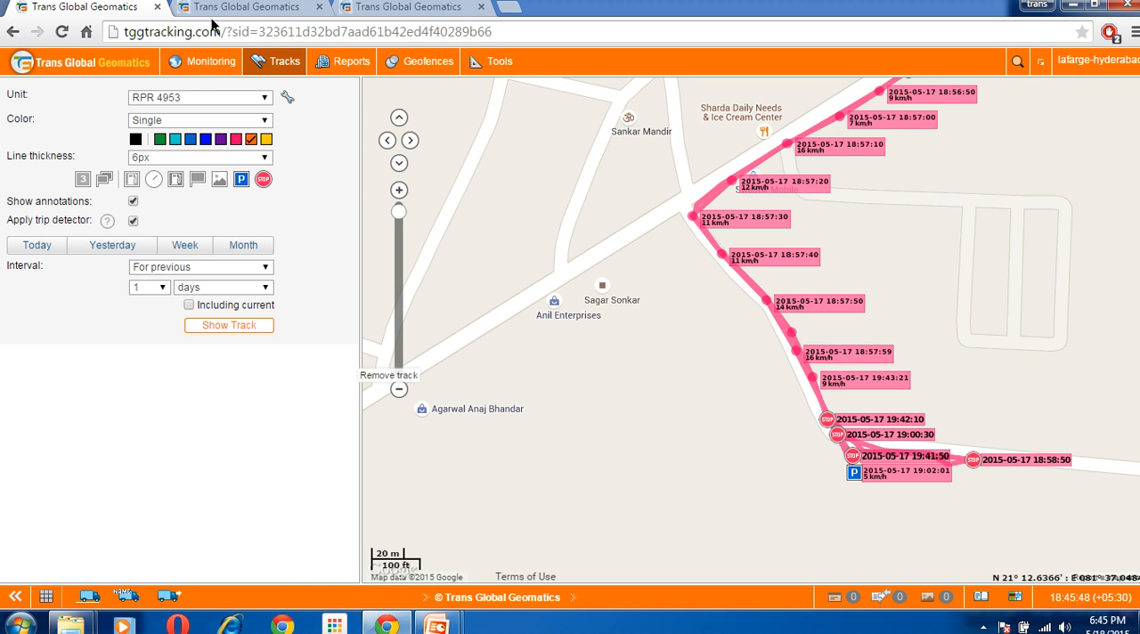
left_click(204, 62)
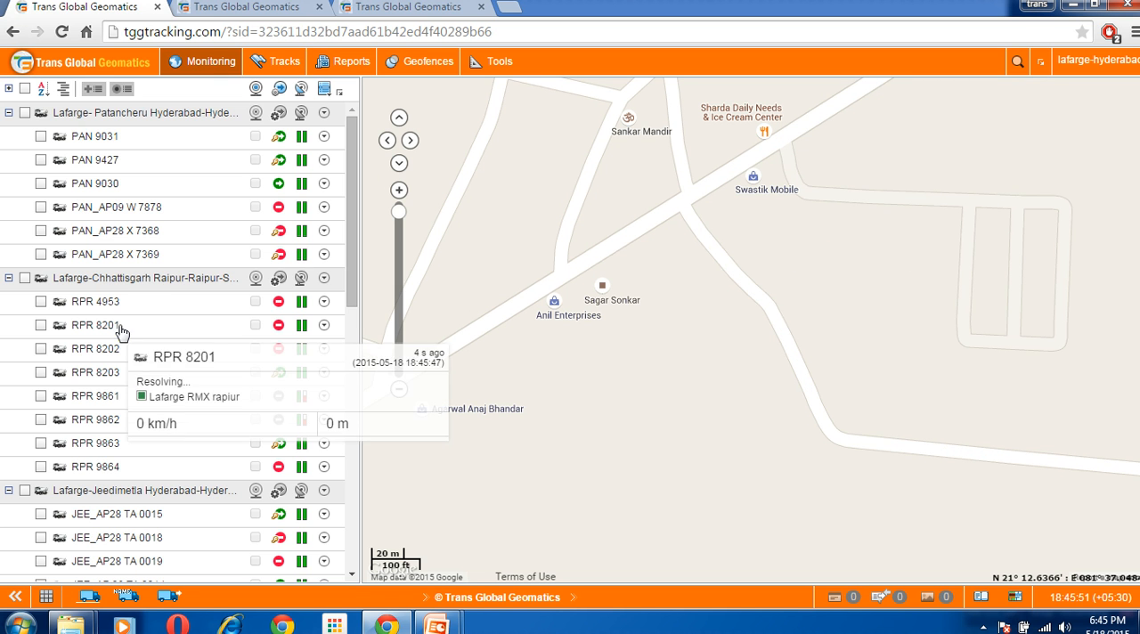
mouse_move(140, 238)
left_click(143, 236)
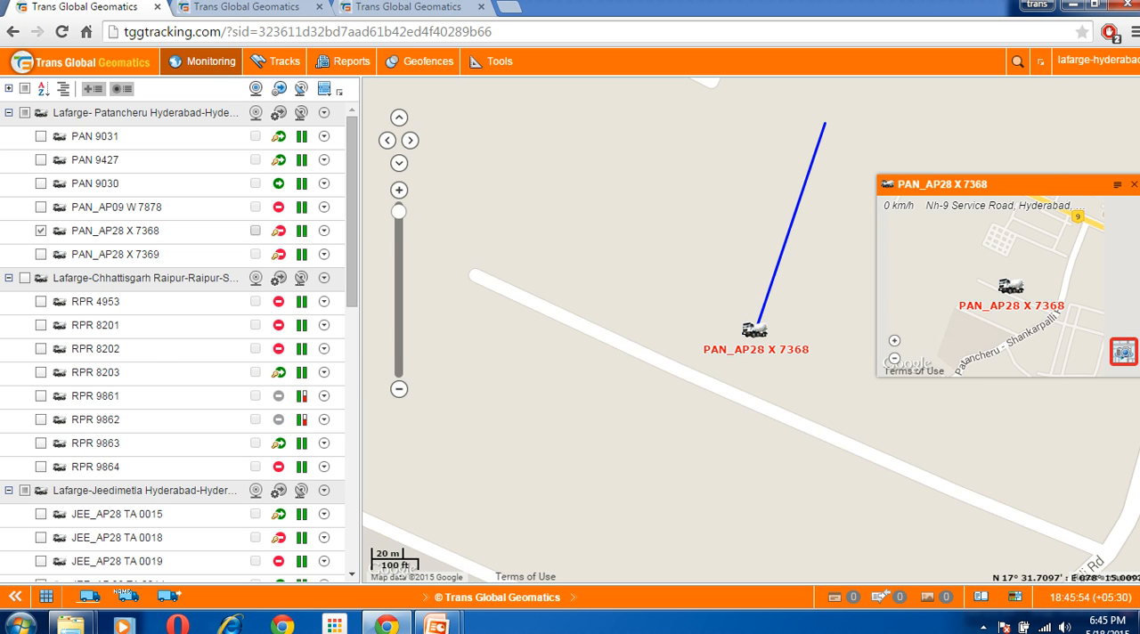
left_click(1134, 185)
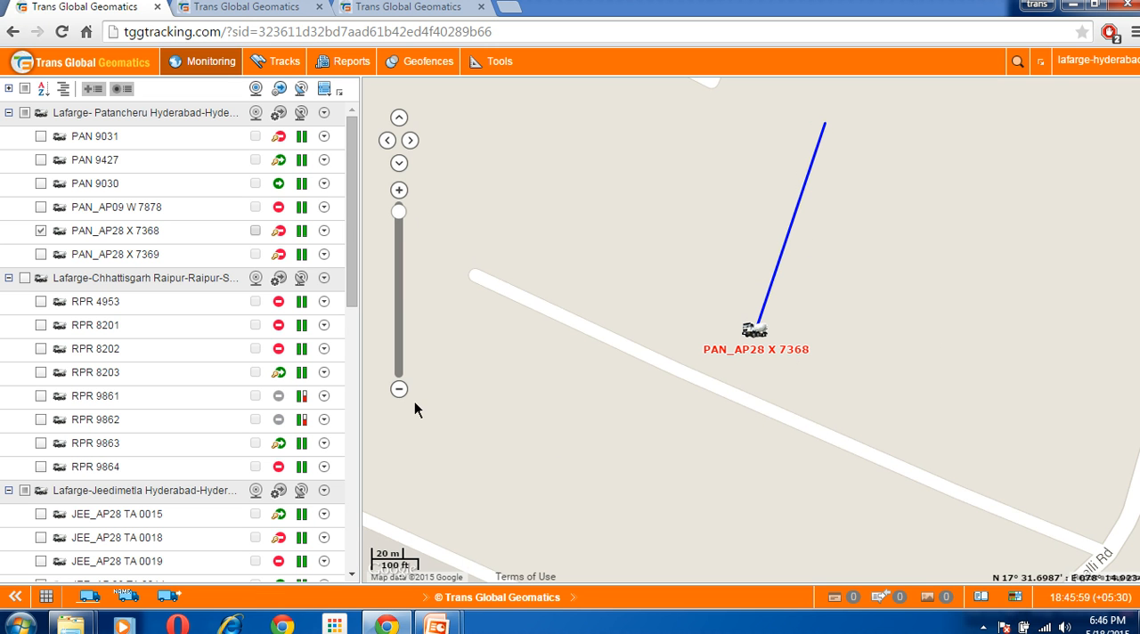
scroll(412, 403, "down", 1)
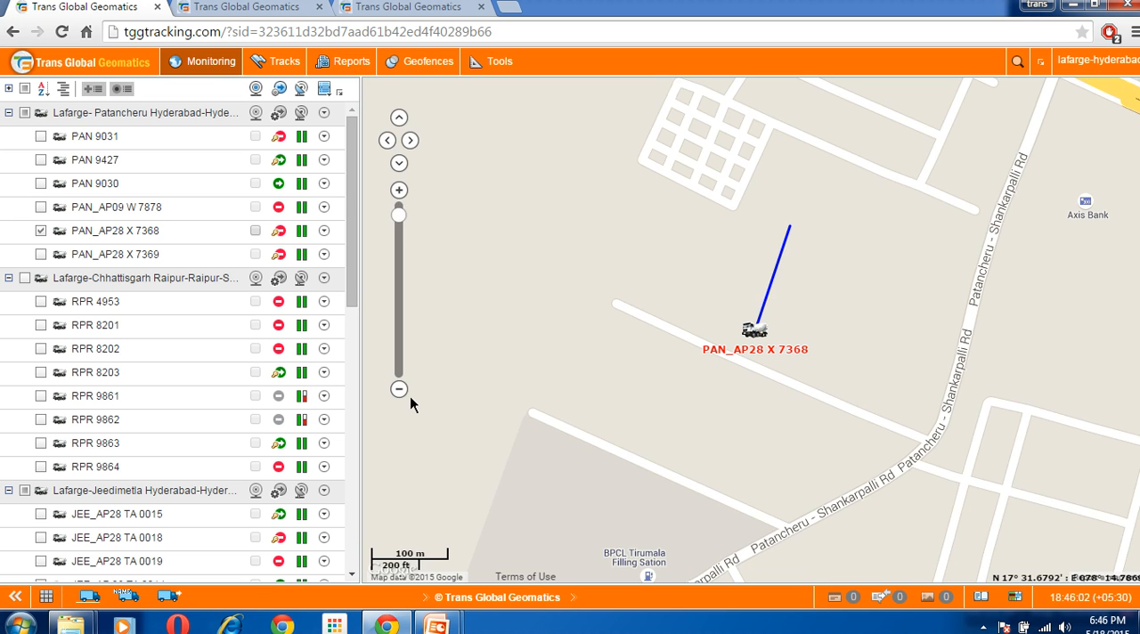
scroll(410, 404, "down", 1)
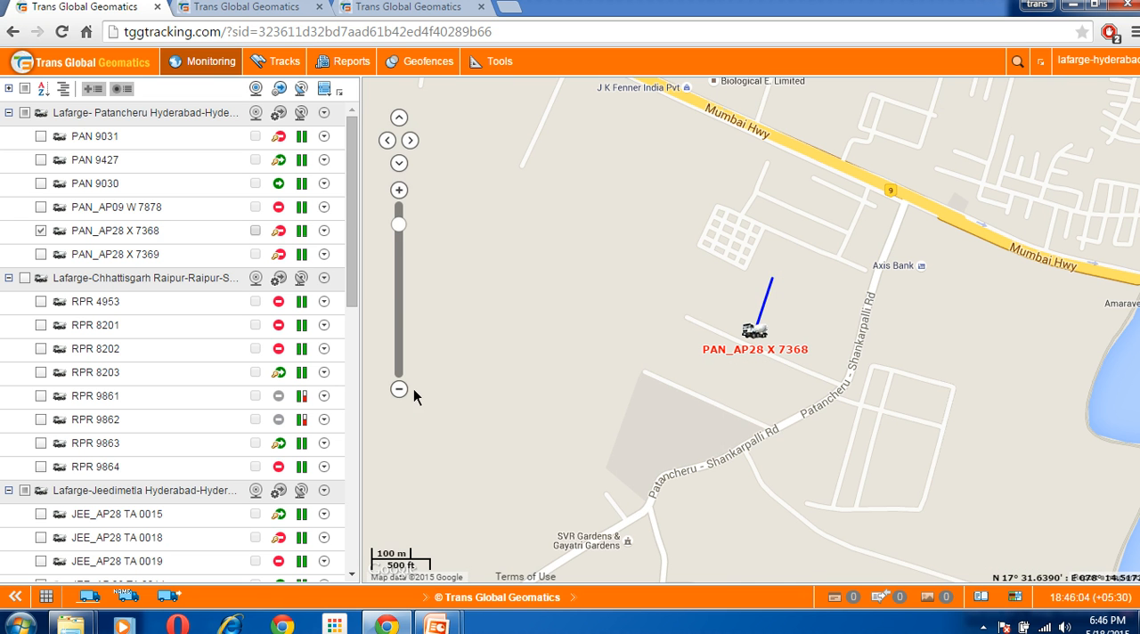
left_click(420, 64)
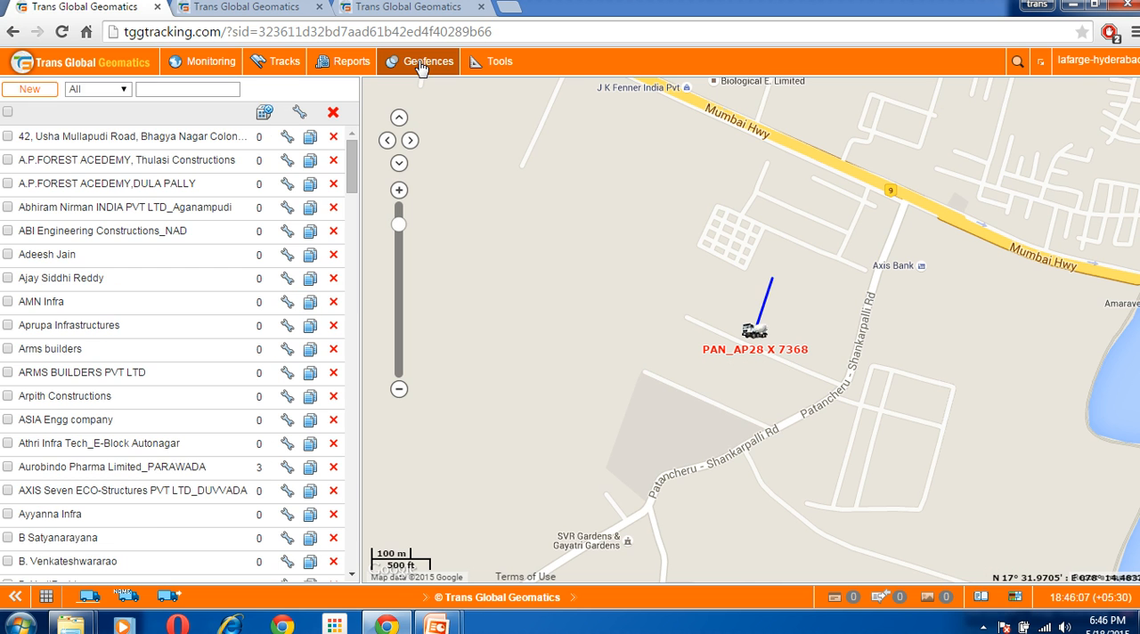
left_click(51, 90)
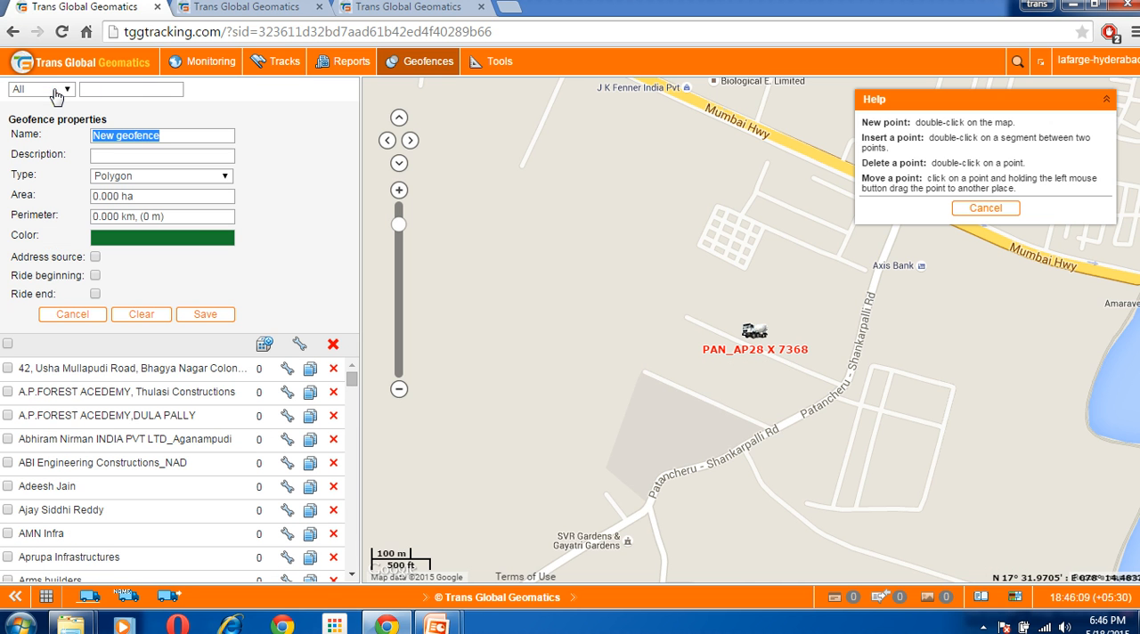
double_click(655, 366)
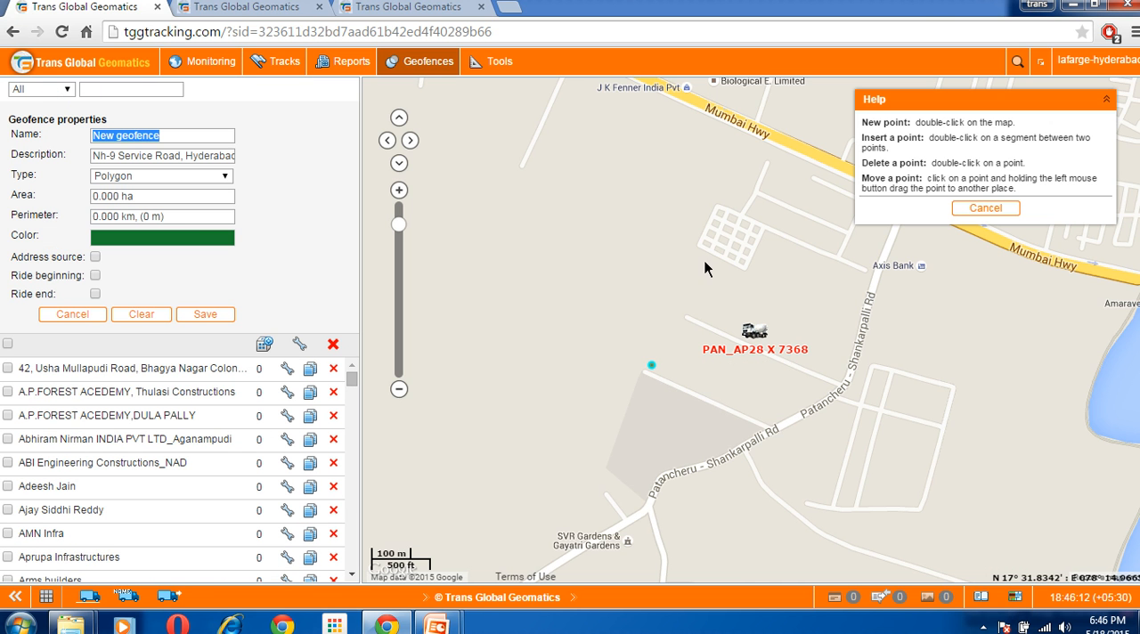
double_click(699, 256)
double_click(856, 317)
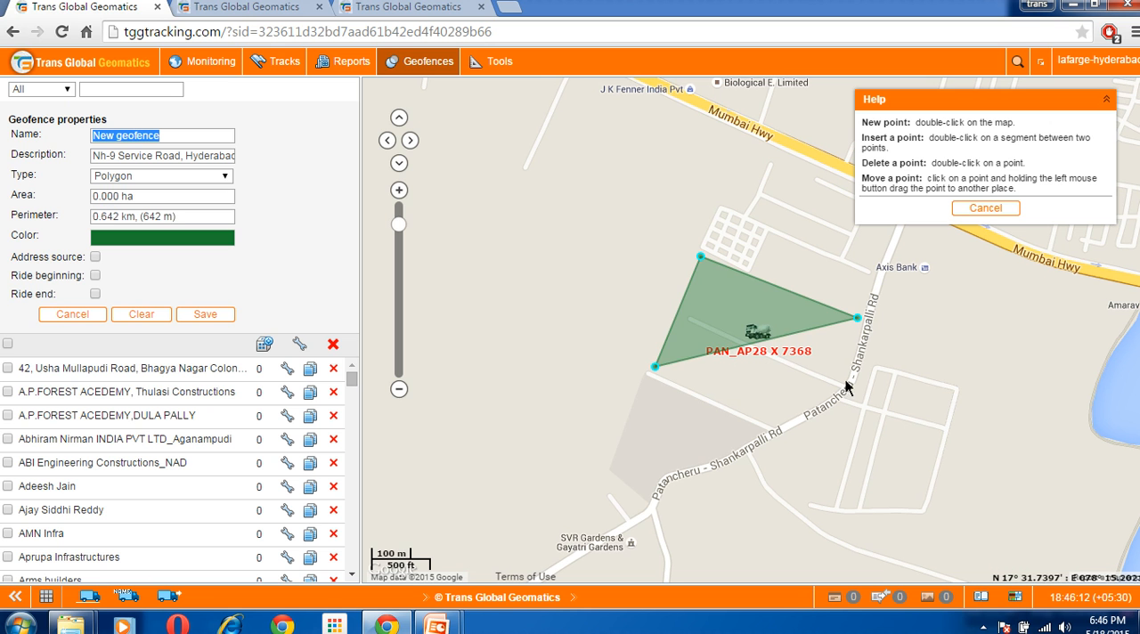
double_click(813, 423)
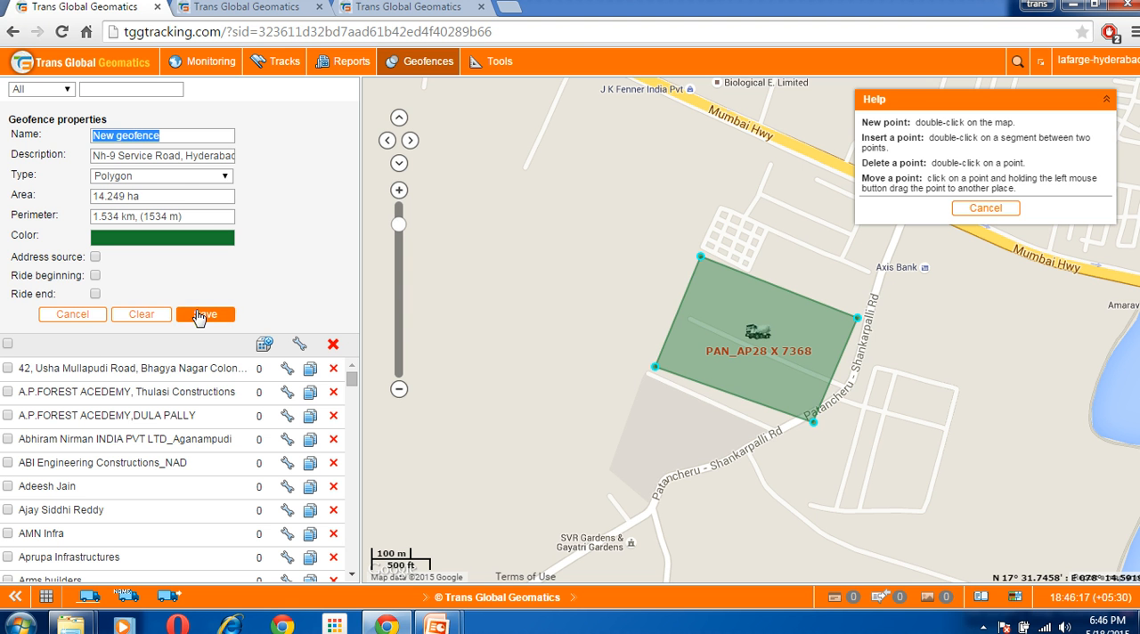
left_click(72, 316)
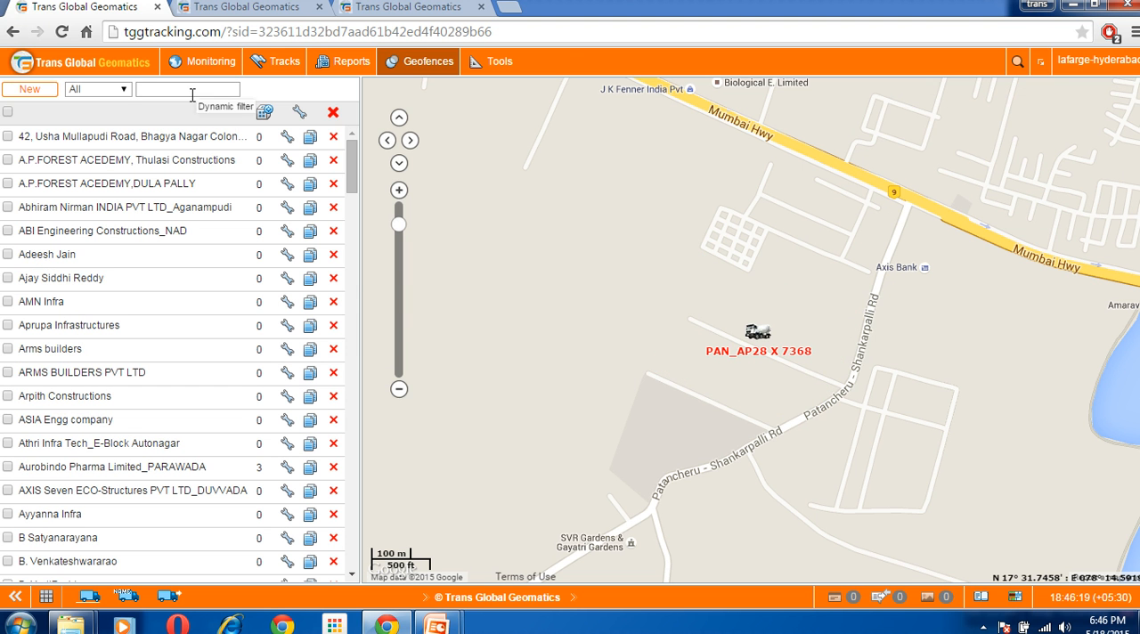
left_click(283, 64)
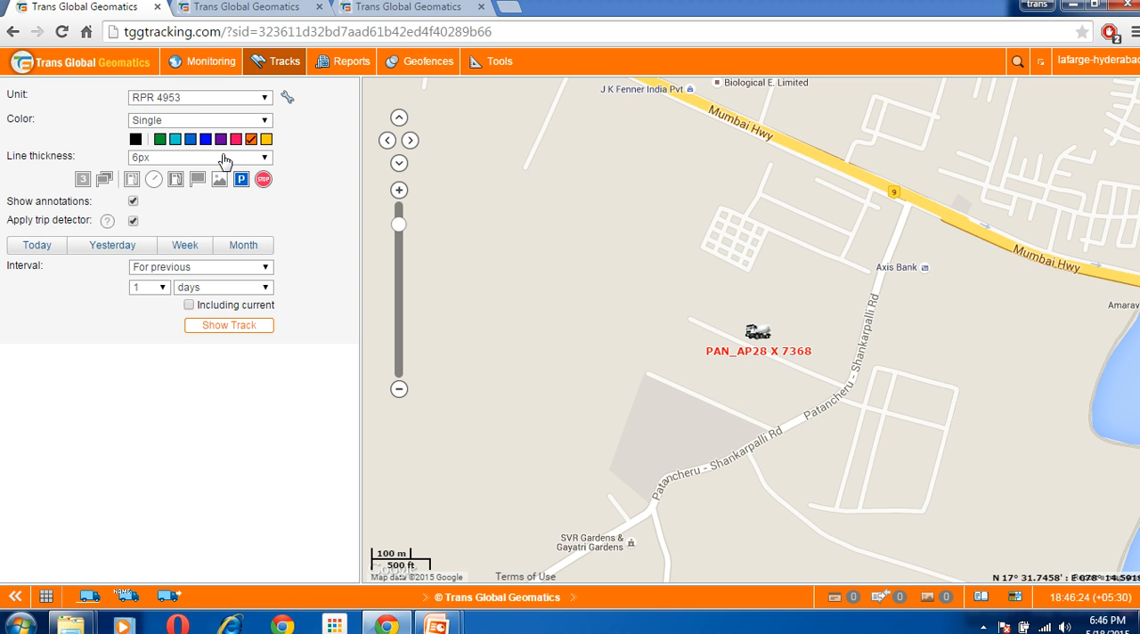
left_click(223, 98)
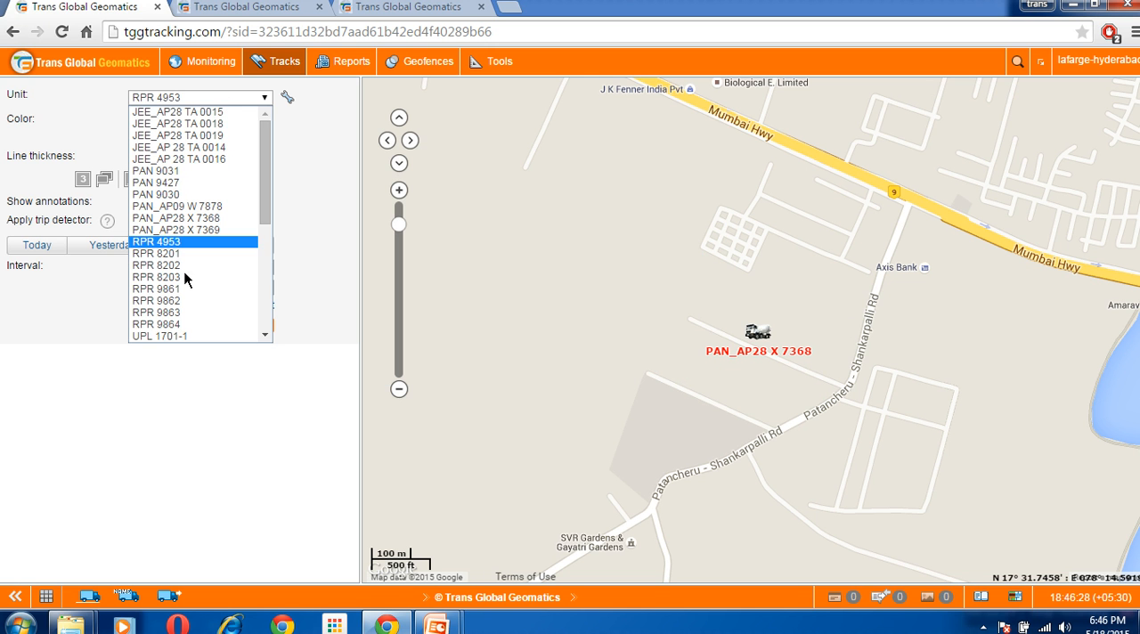
left_click(182, 294)
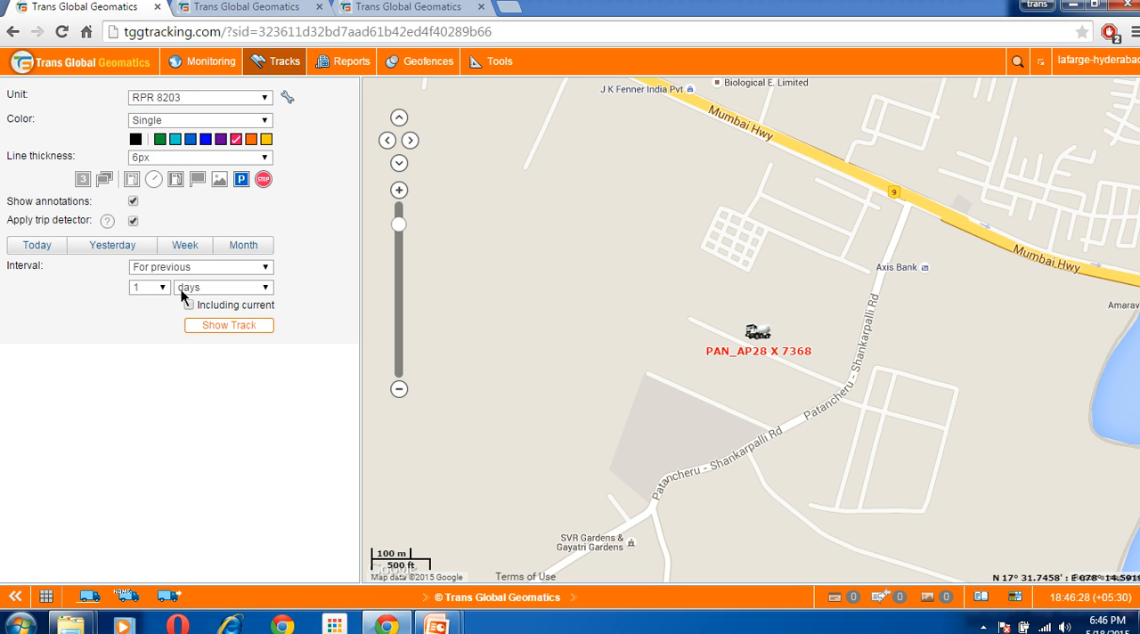
left_click(112, 253)
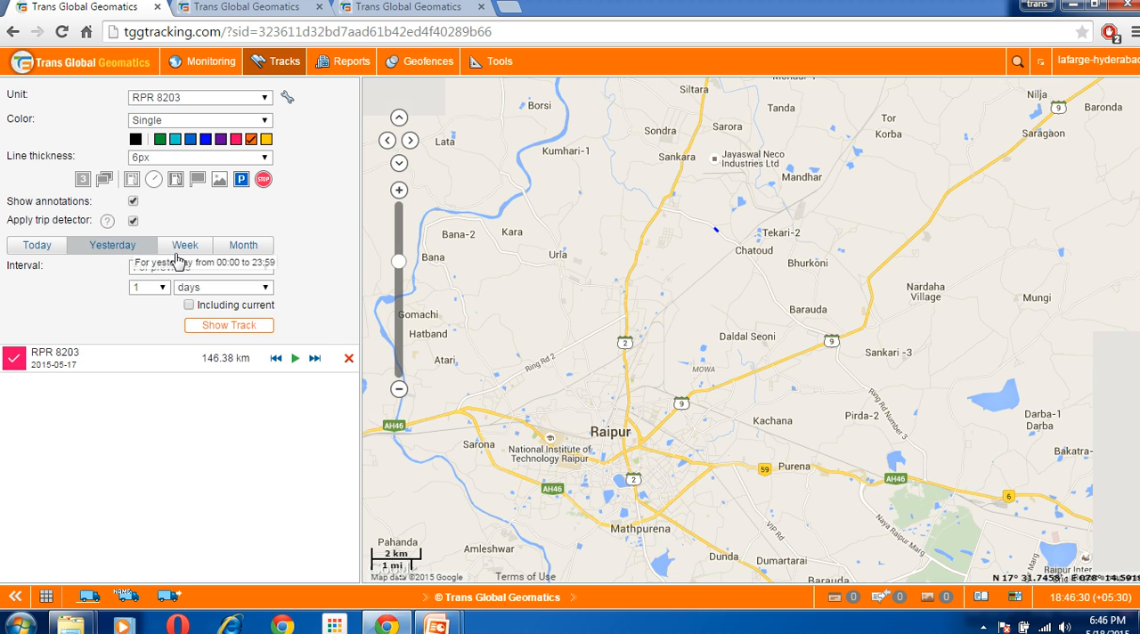
Examine the stops and parking location at the southwestern end of RPR 8203's track near Raipur
left_click_drag(663, 372, 721, 275)
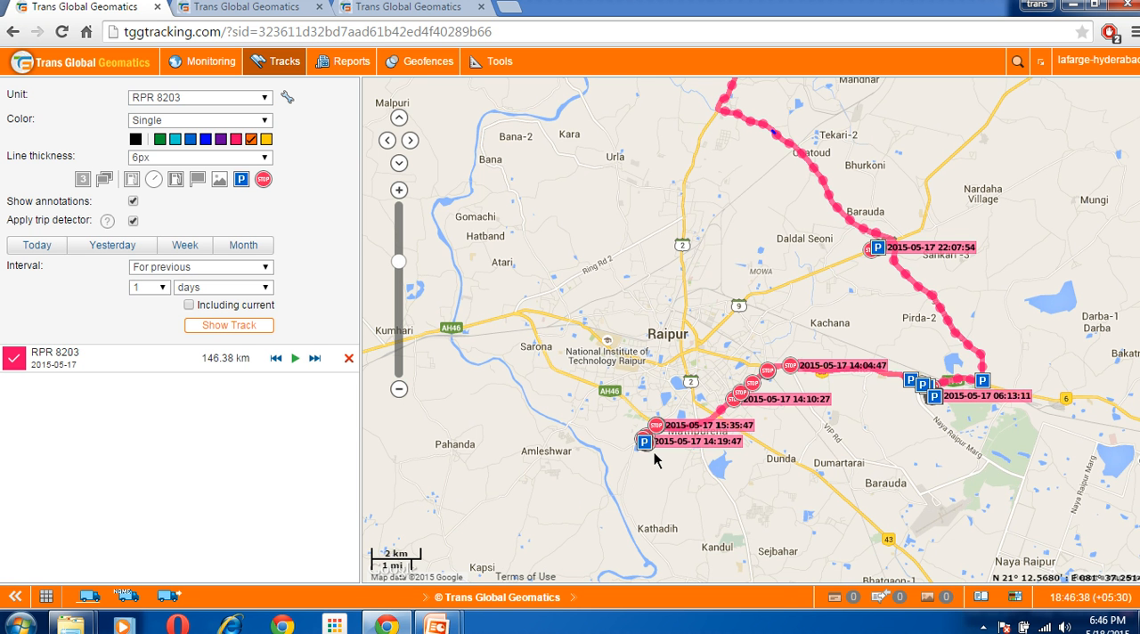
left_click(406, 231)
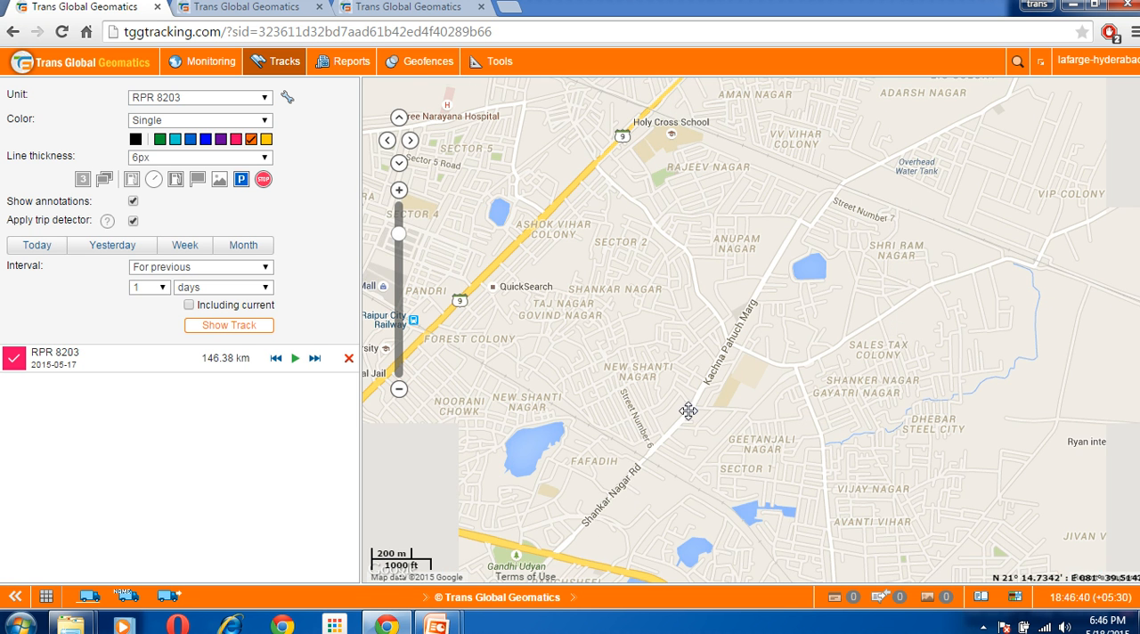
left_click_drag(626, 488, 743, 320)
left_click_drag(724, 425, 803, 184)
left_click_drag(758, 421, 810, 233)
left_click_drag(575, 441, 1025, 364)
left_click_drag(702, 550, 736, 359)
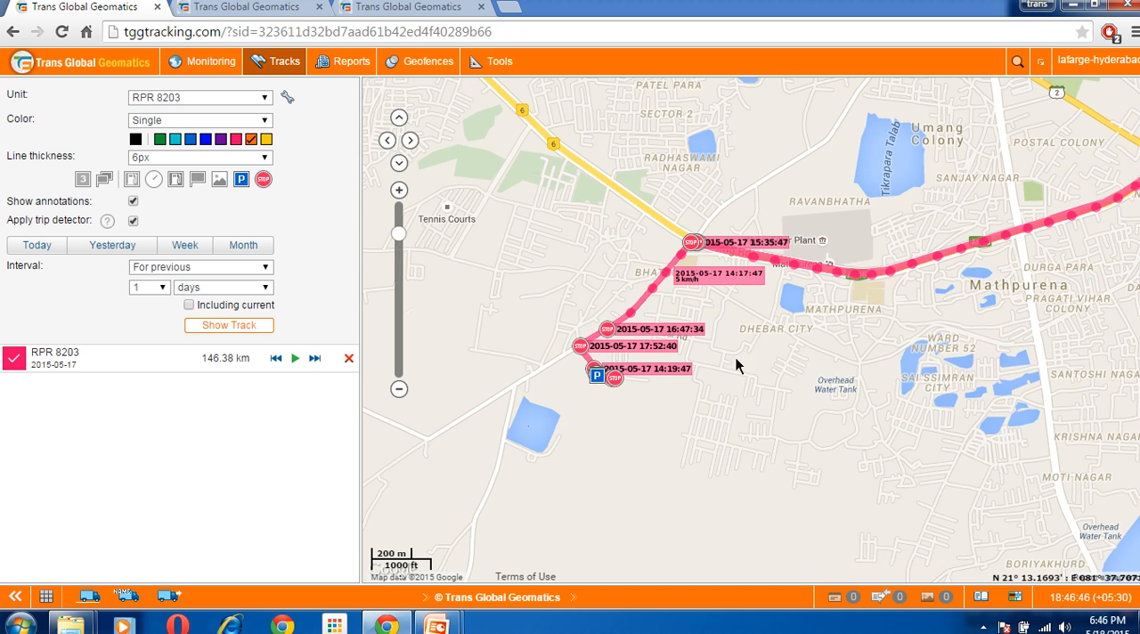
left_click(400, 190)
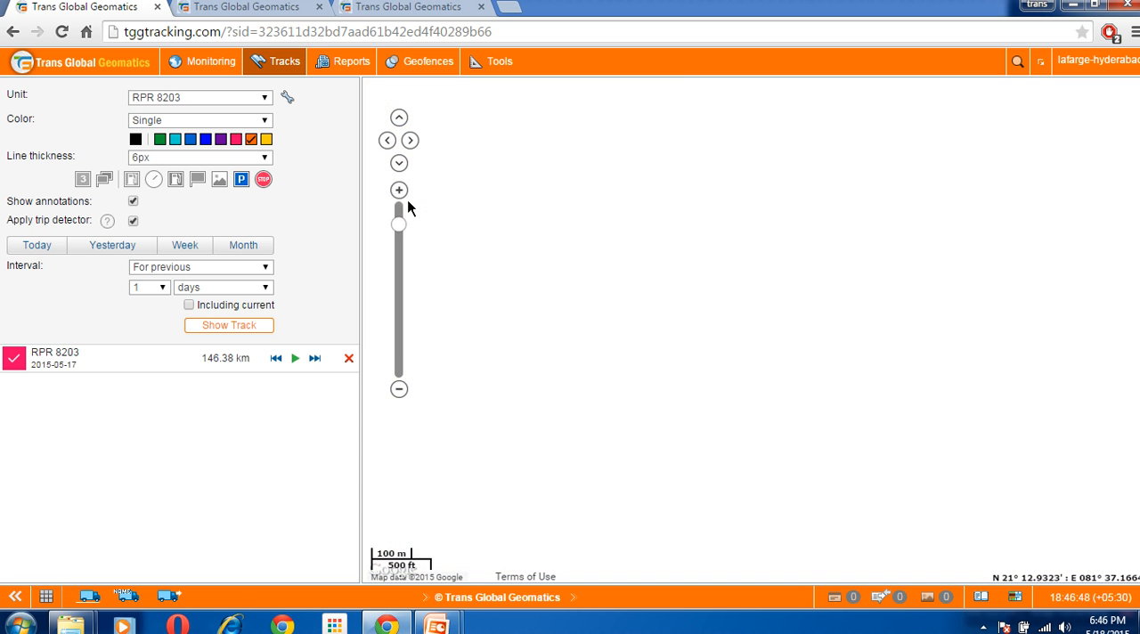
left_click_drag(638, 411, 807, 415)
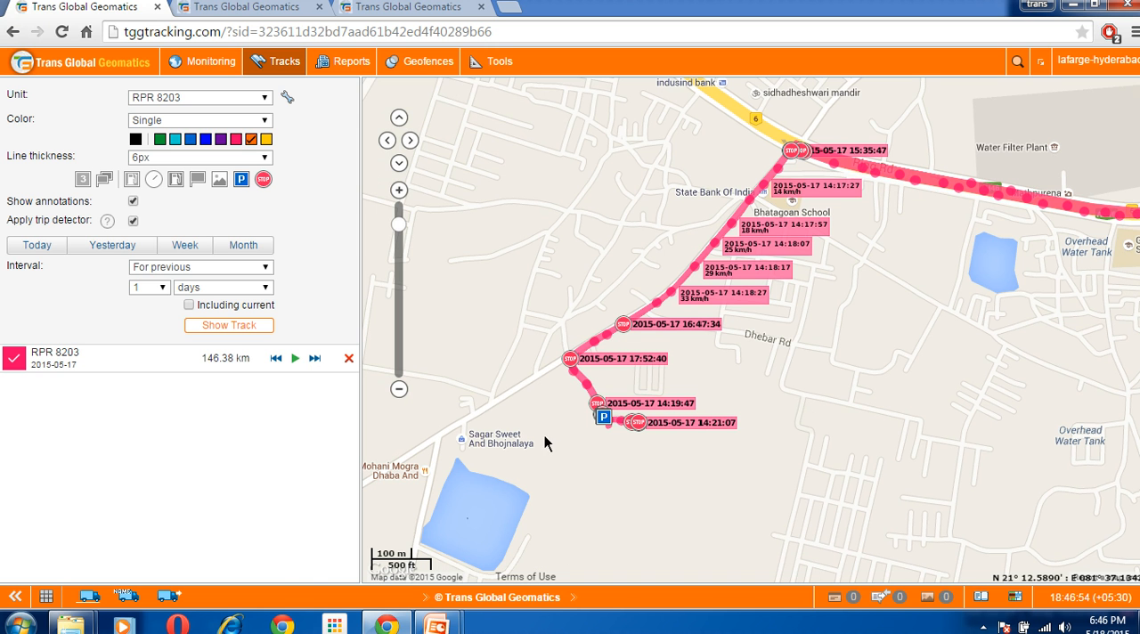
Start a new polygon geofence and outline about 18.2 ha around RPR 8203's southwestern parking stop with four corners
left_click(425, 66)
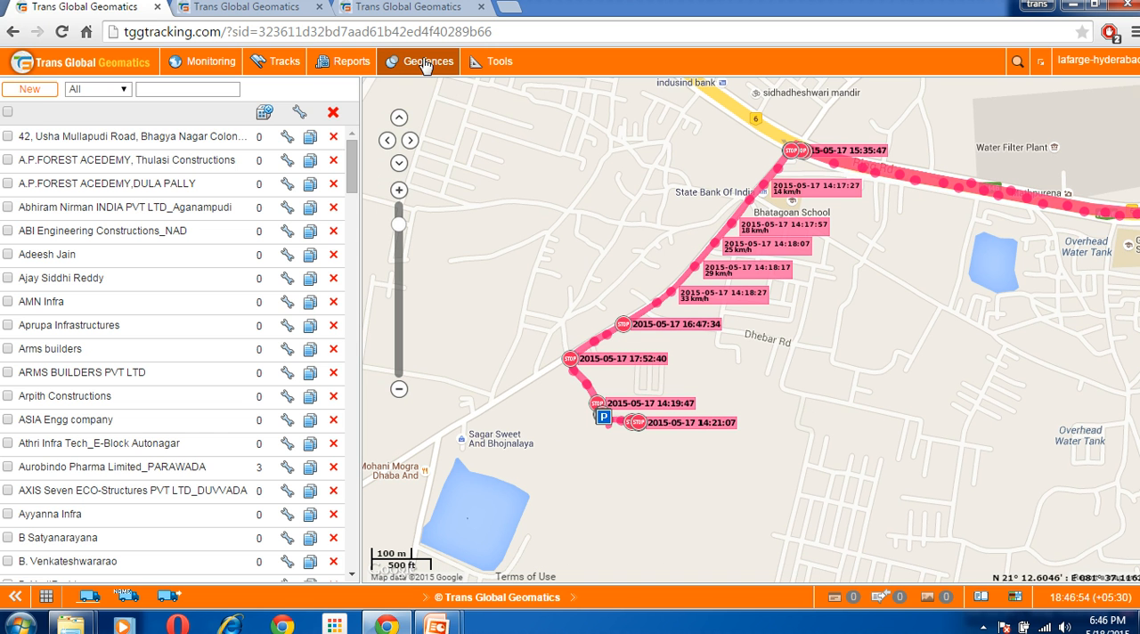
left_click(46, 92)
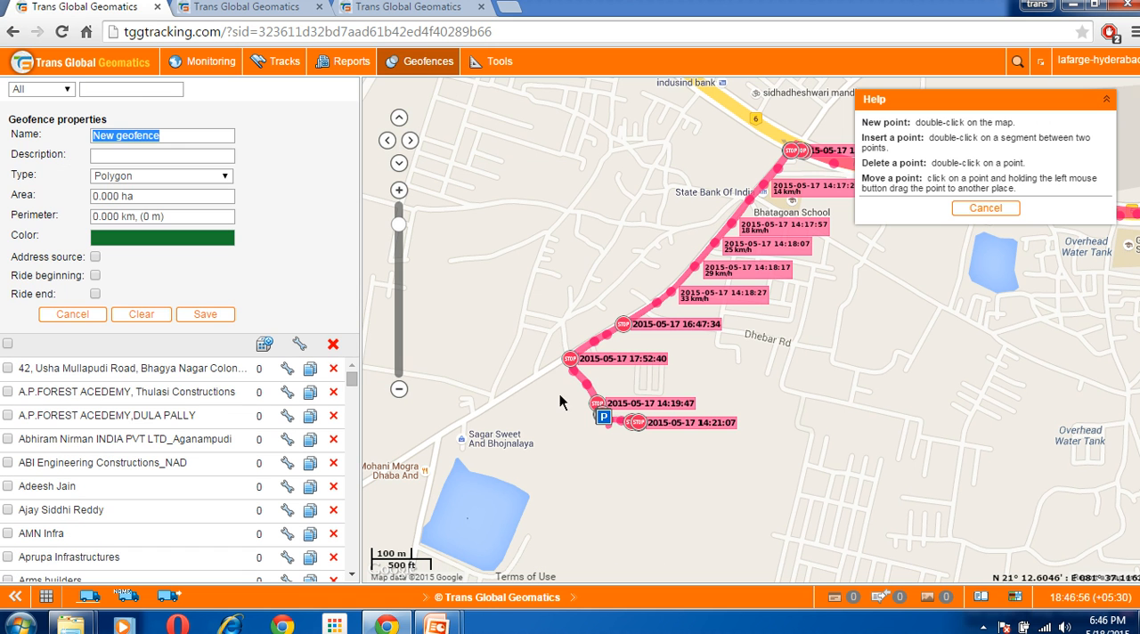
double_click(693, 350)
double_click(723, 505)
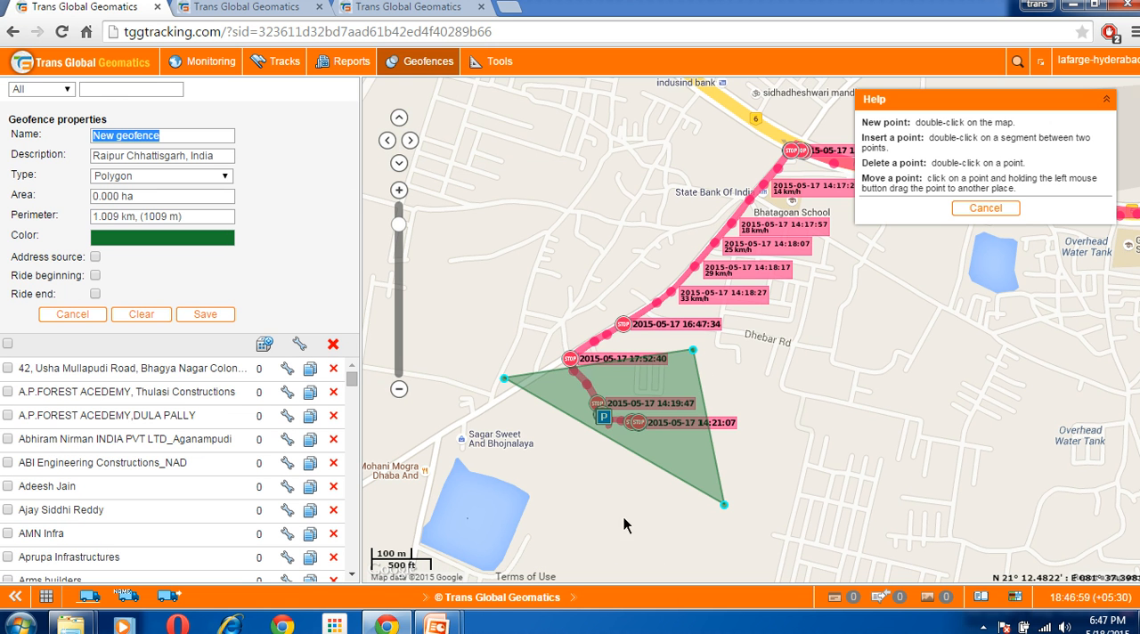
double_click(530, 495)
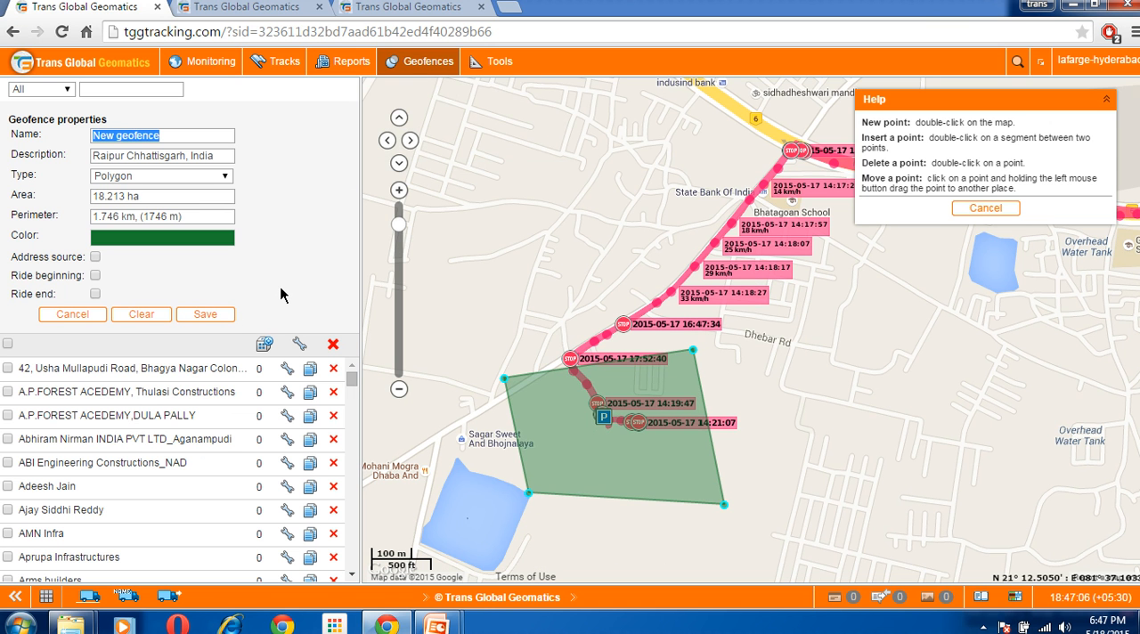
End the PowerPoint slide show at the Content slide and minimize the browser and presentation windows to reach the desktop
left_click(247, 7)
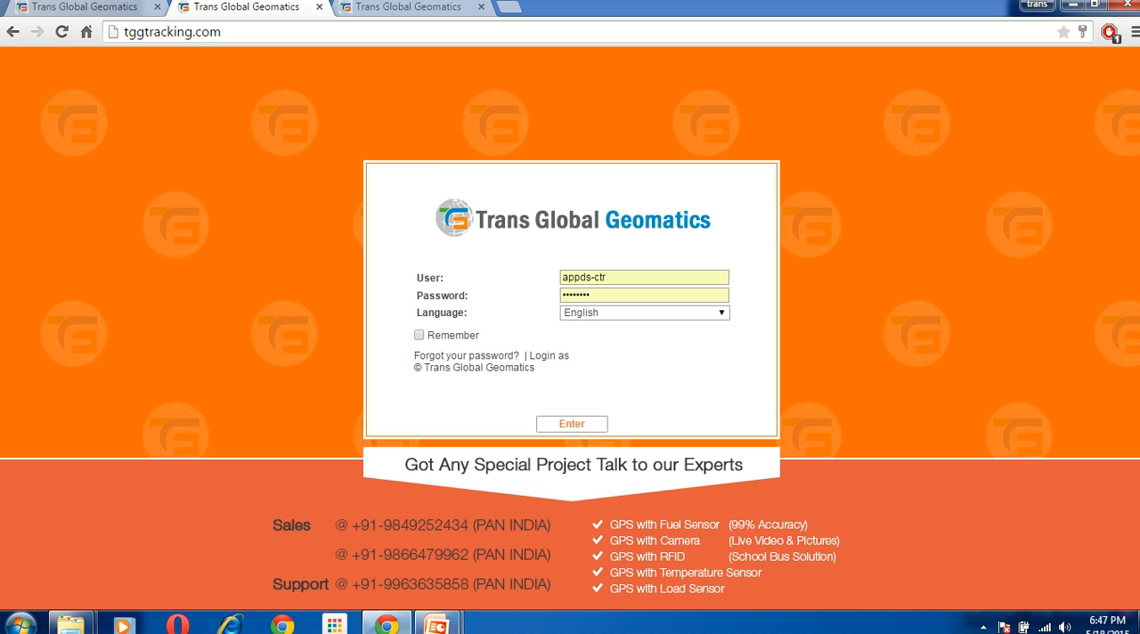
mouse_move(439, 624)
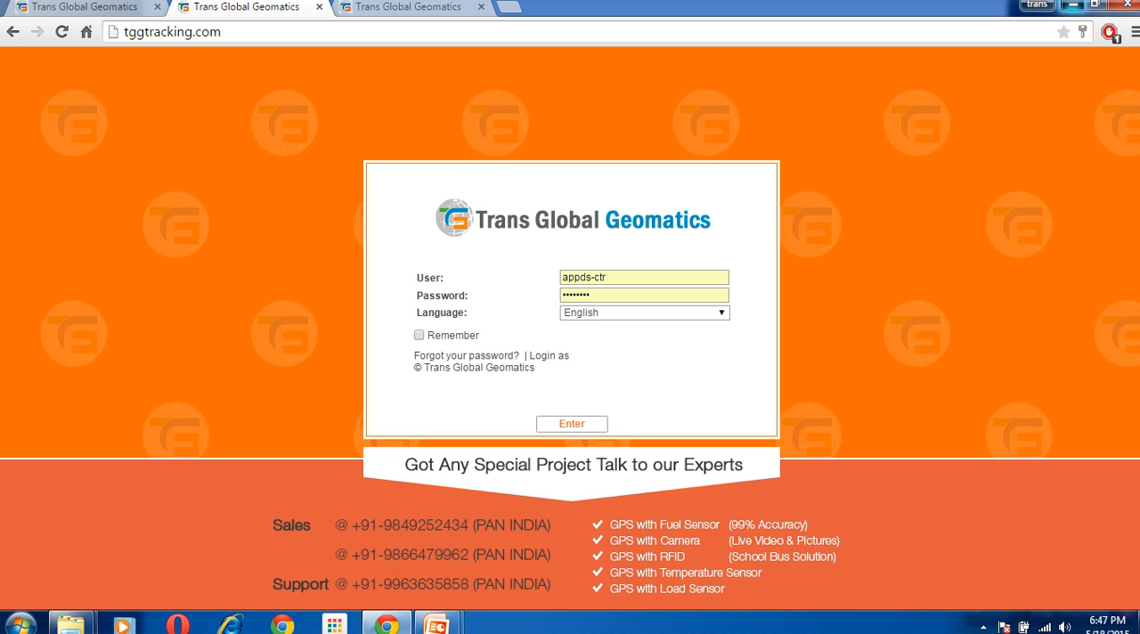
left_click(1072, 5)
key("Right")
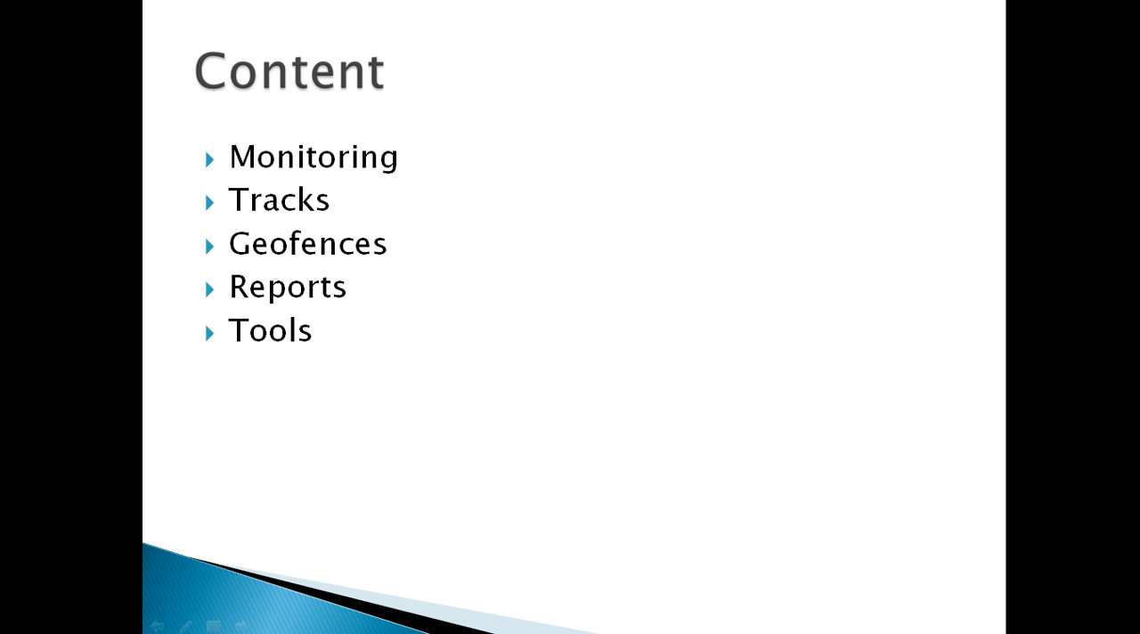
key("Escape")
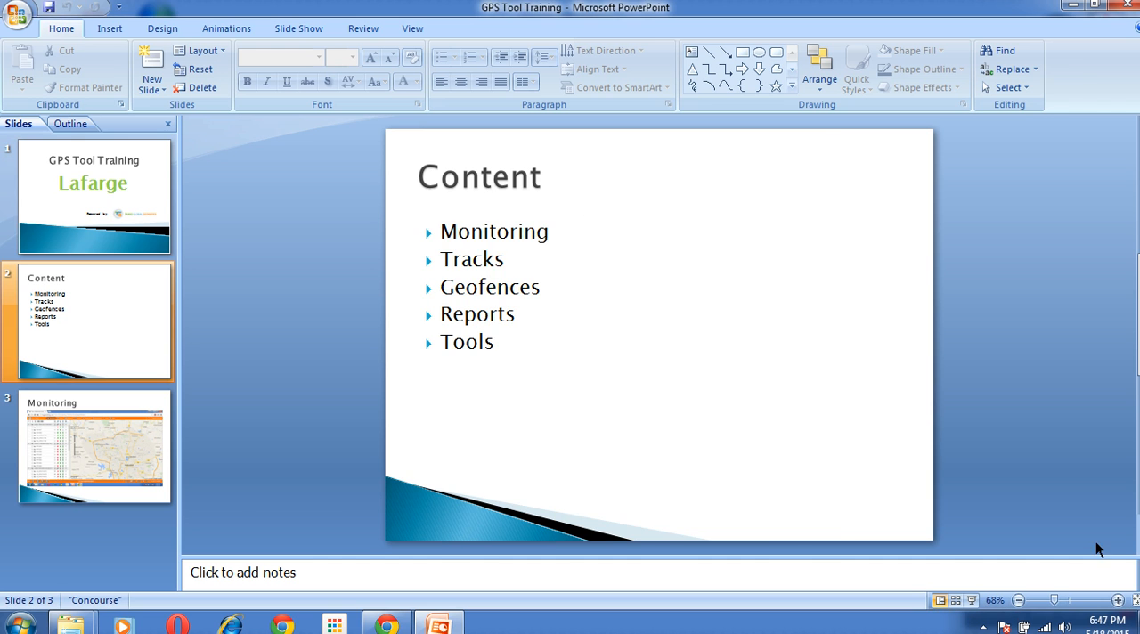
left_click(1073, 6)
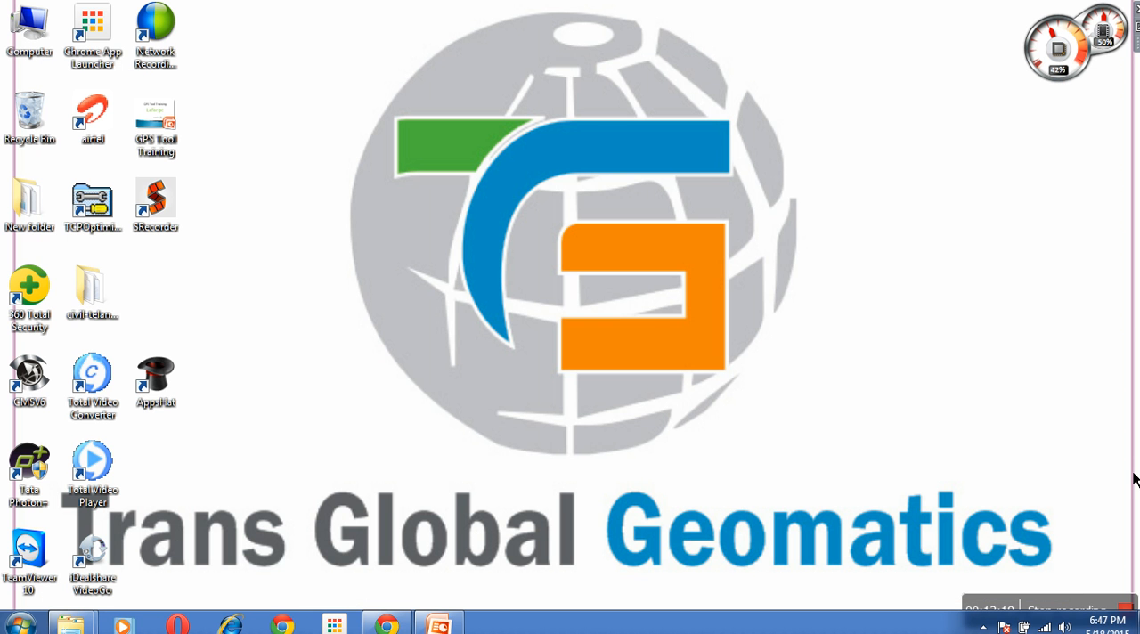